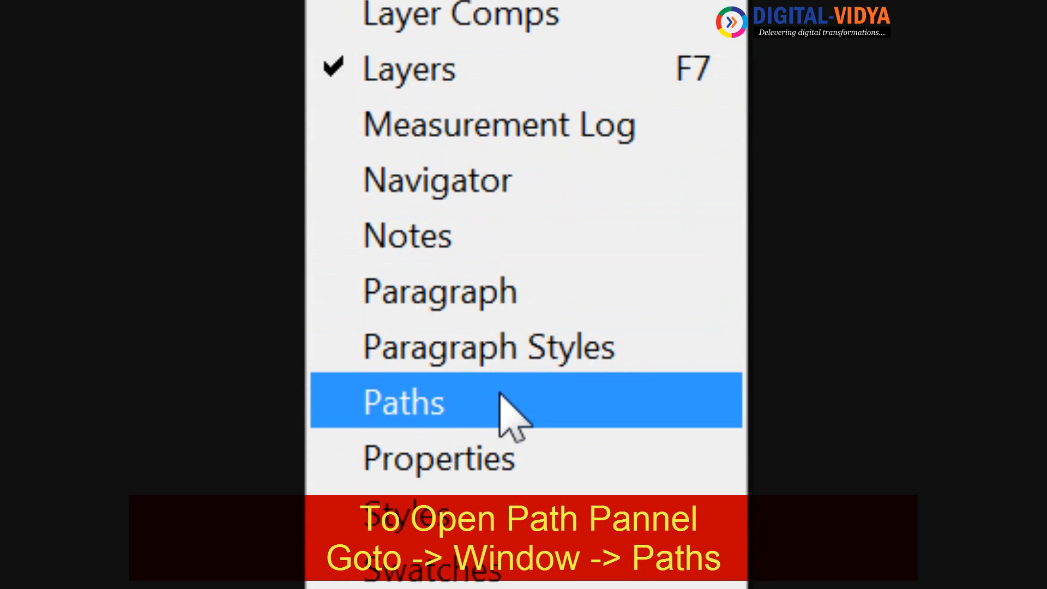
Show the Paths panel and start a new document named "path pannel overview".
click(461, 388)
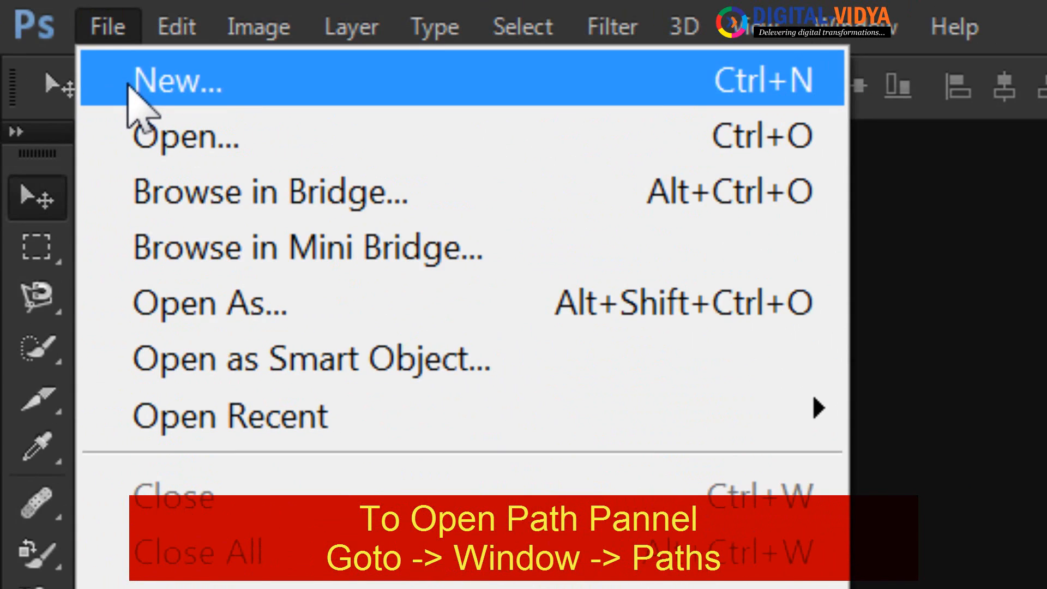
click(129, 91)
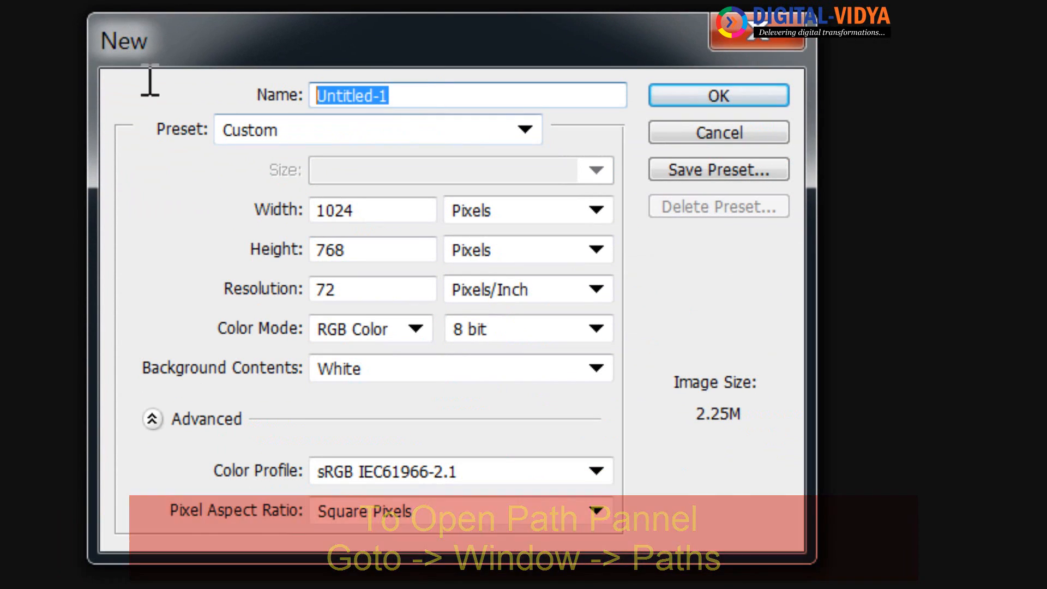
text(pATH)
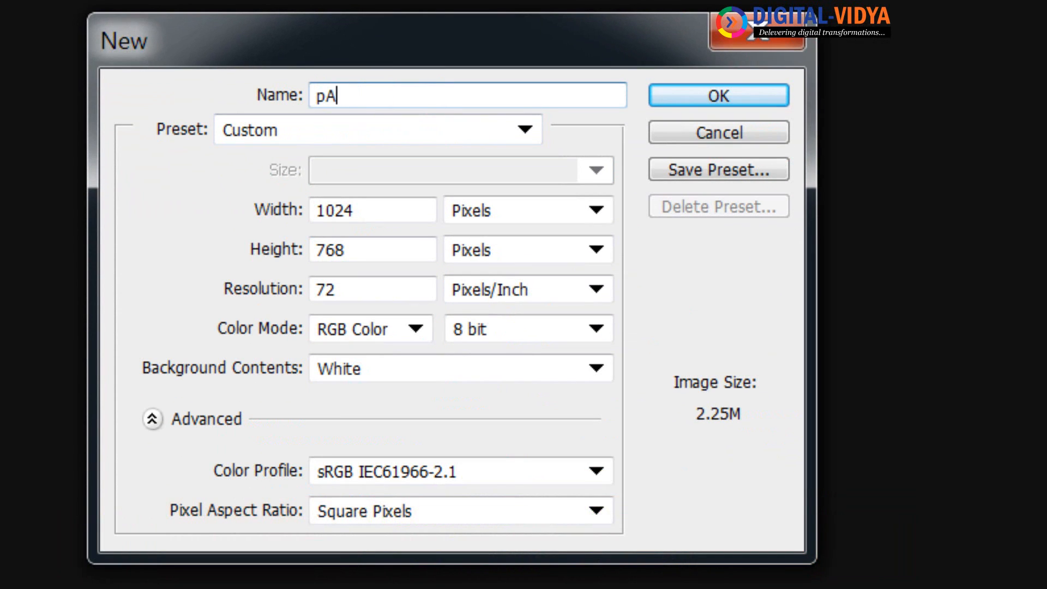
key(BackSpace)
key(BackSpace)
key(BackSpace)
key(BackSpace)
text(path pannel )
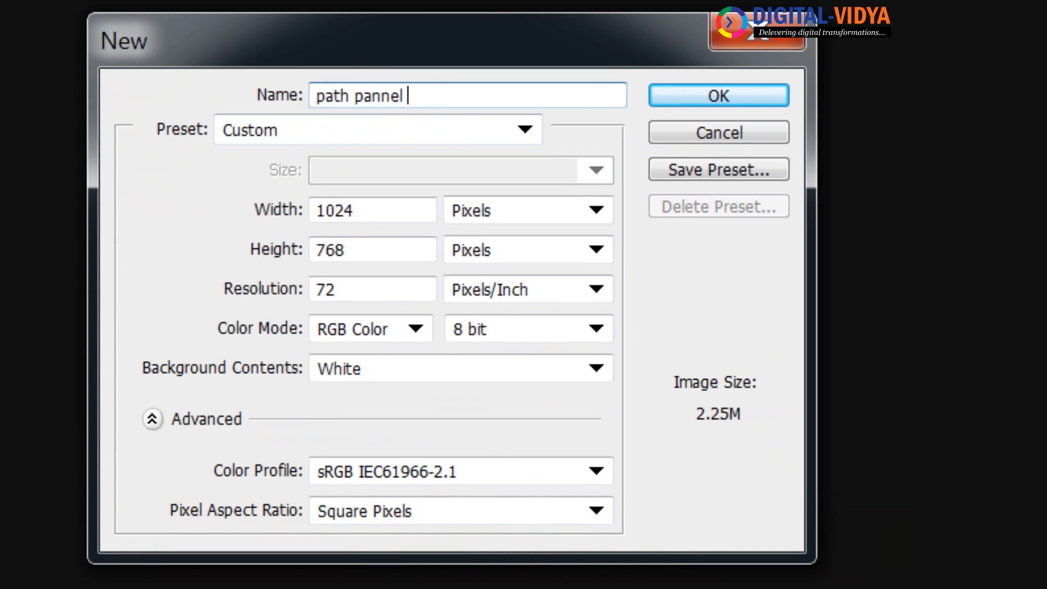
text(overview)
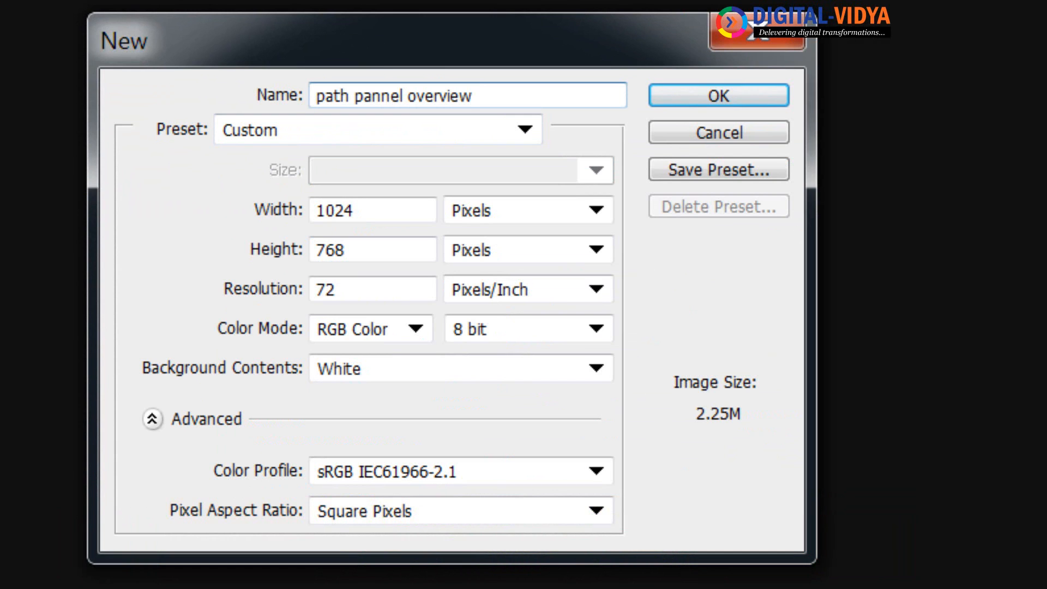
Apply the Youtube Screen preset of 1280 x 1080 pixels and create the document.
click(443, 137)
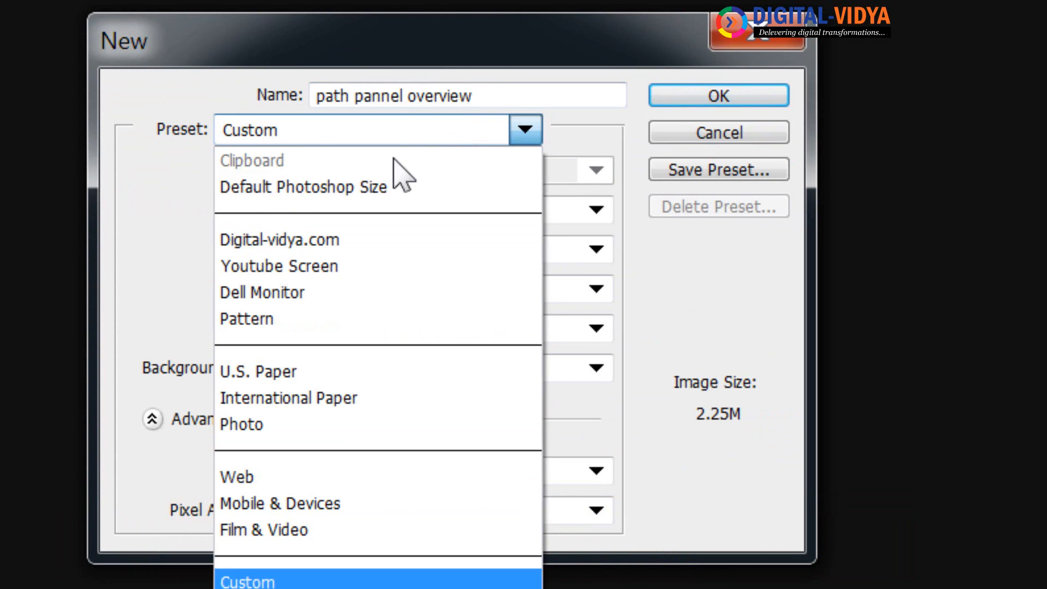
click(294, 242)
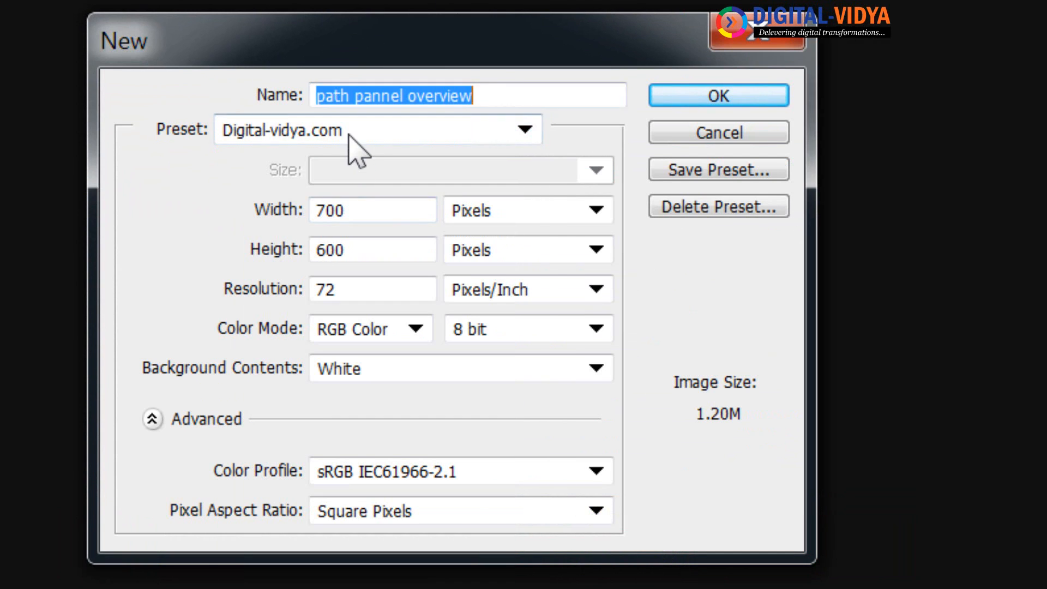
click(355, 141)
click(314, 268)
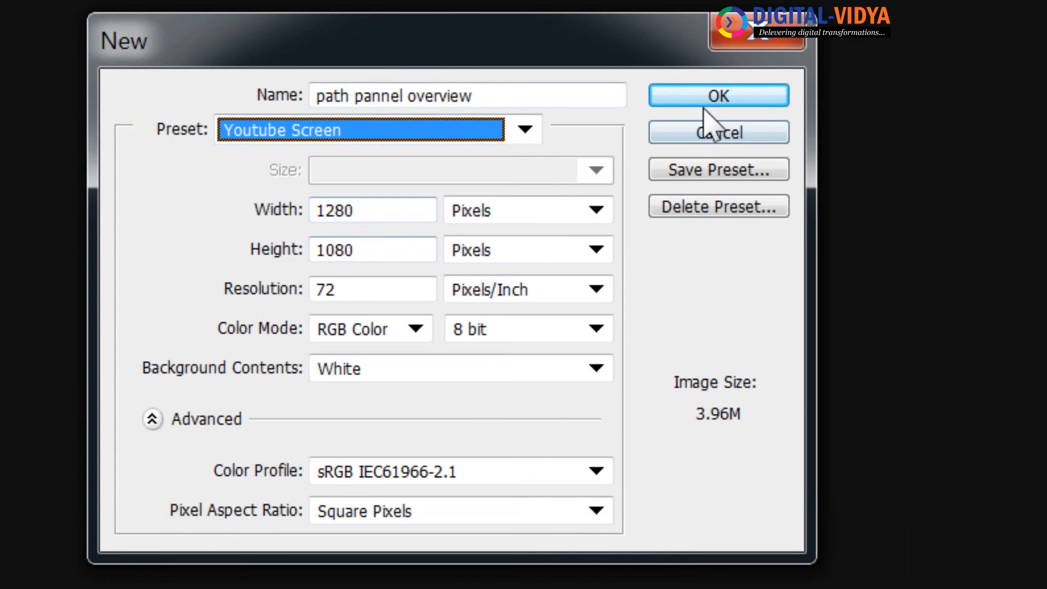
click(719, 98)
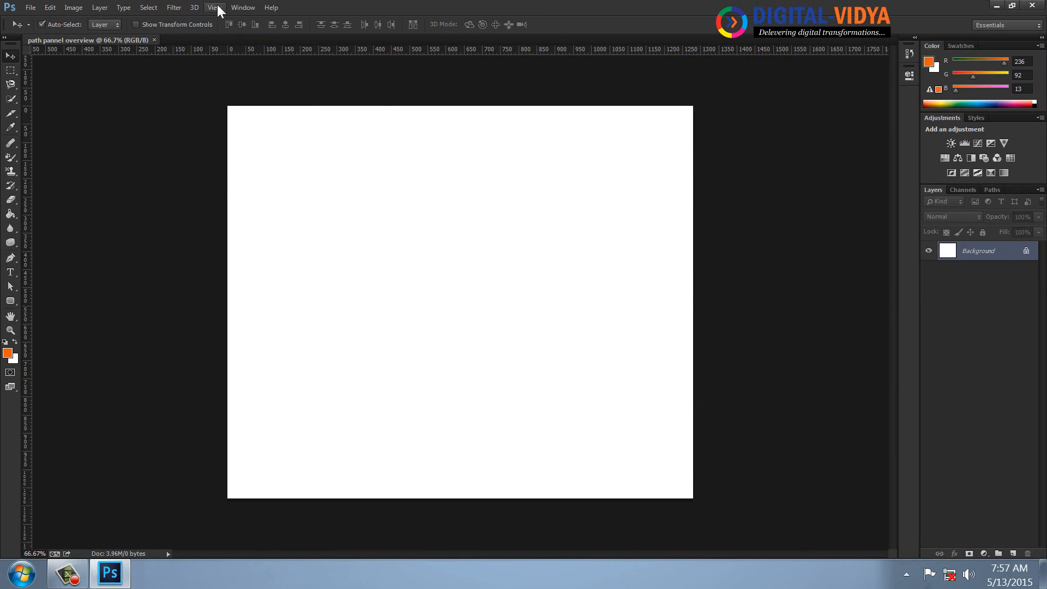
Open the Paths panel, detach it as a floating panel over the canvas, and make it taller.
click(214, 8)
click(240, 171)
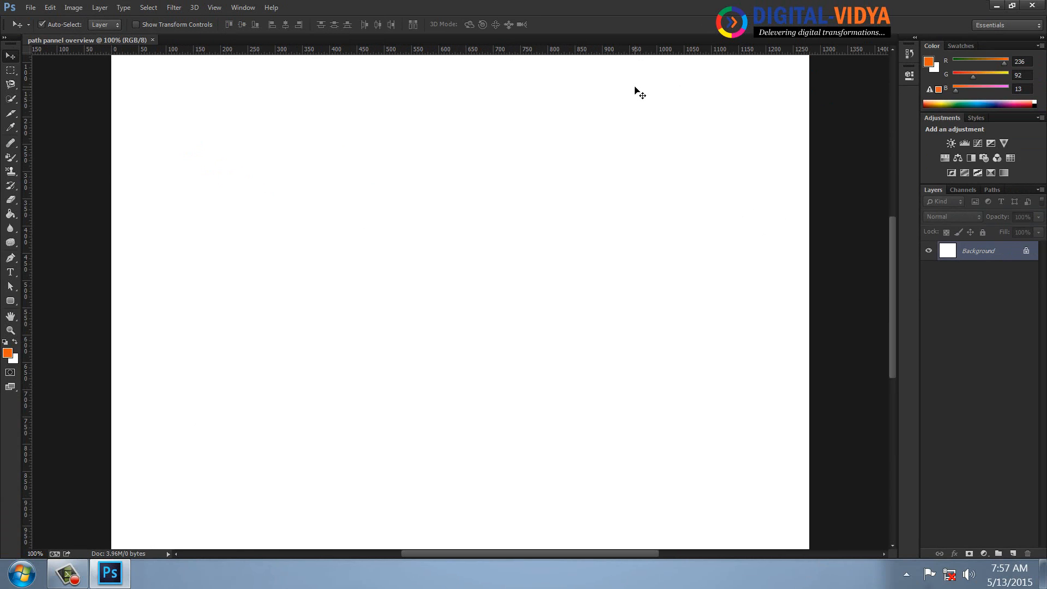
click(242, 7)
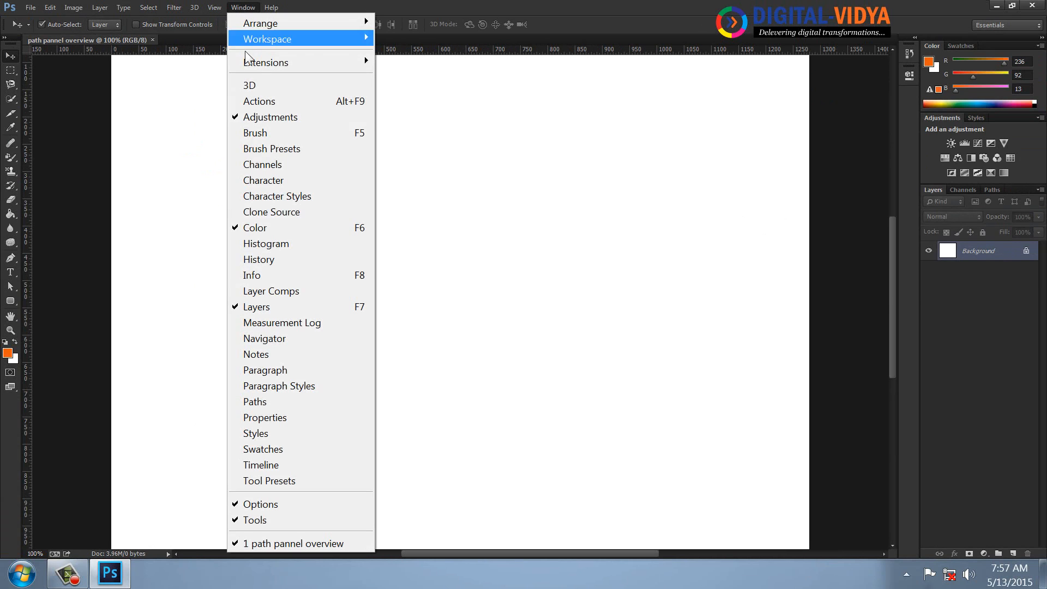
click(258, 403)
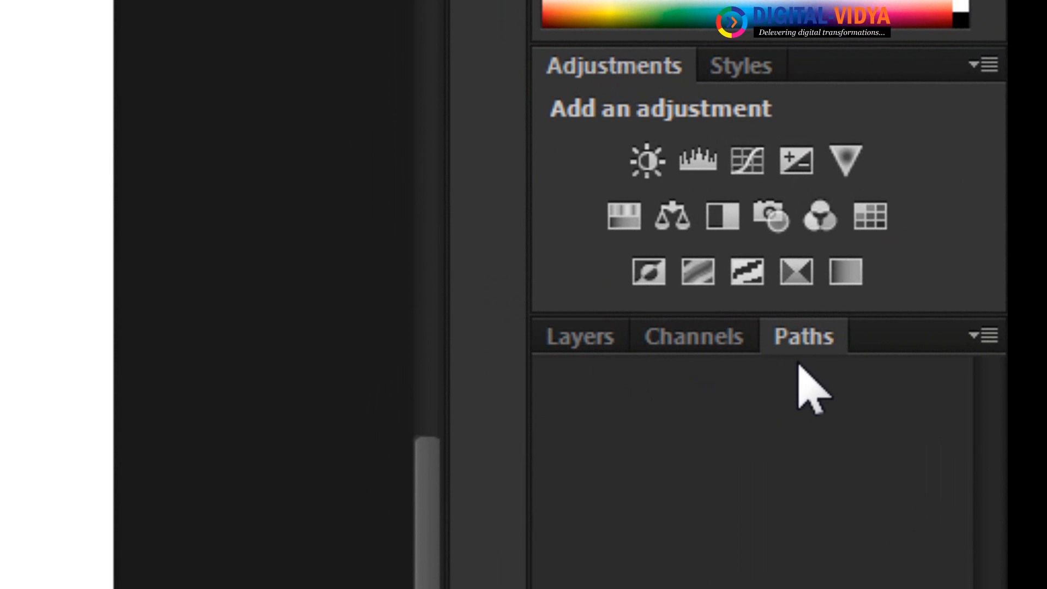
drag(811, 339, 148, 105)
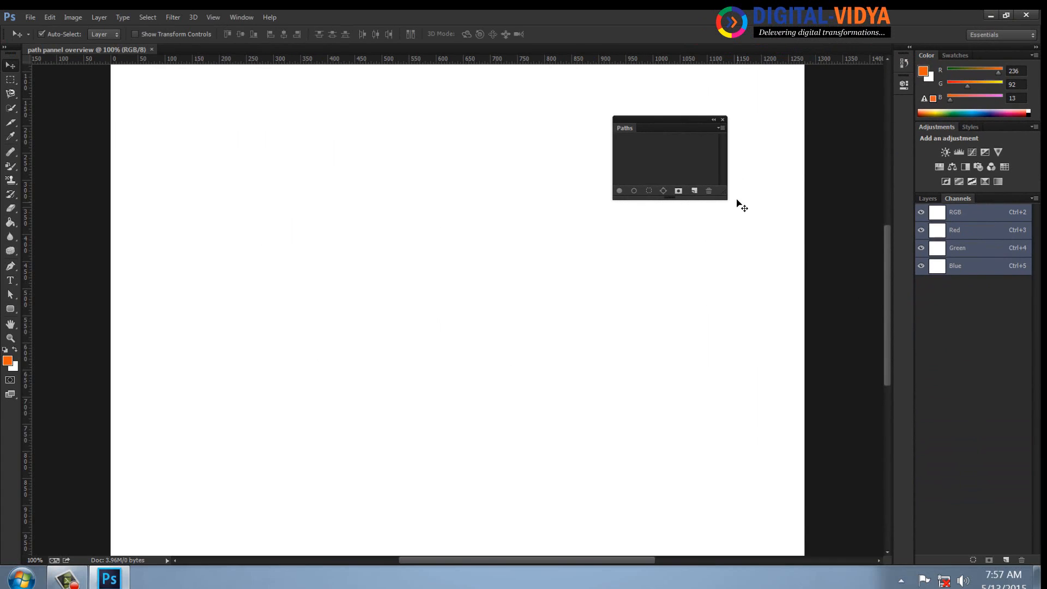
drag(721, 194, 721, 254)
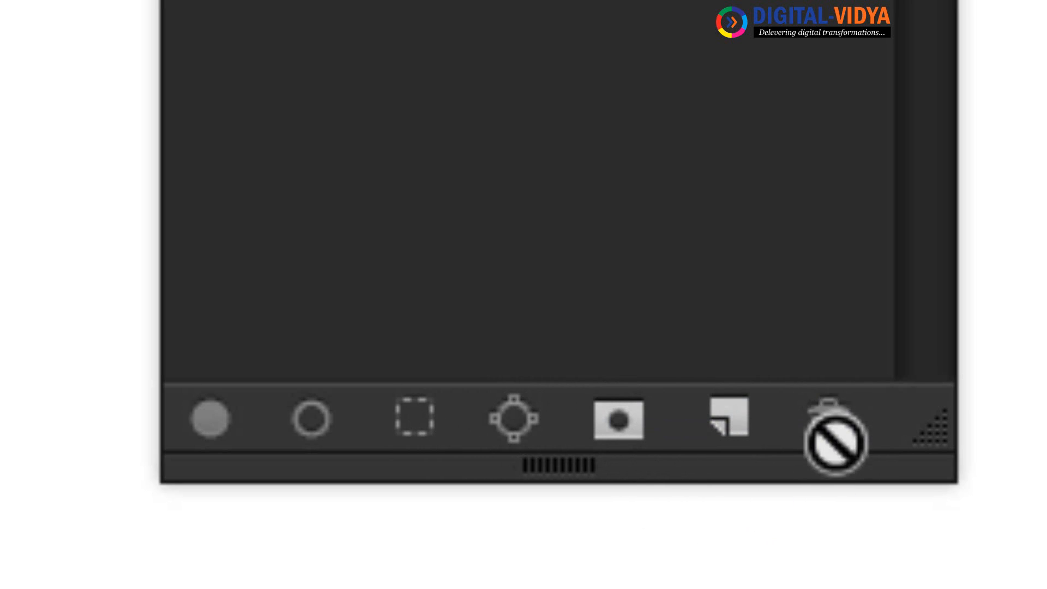
Add five new empty paths in the Paths panel.
click(737, 424)
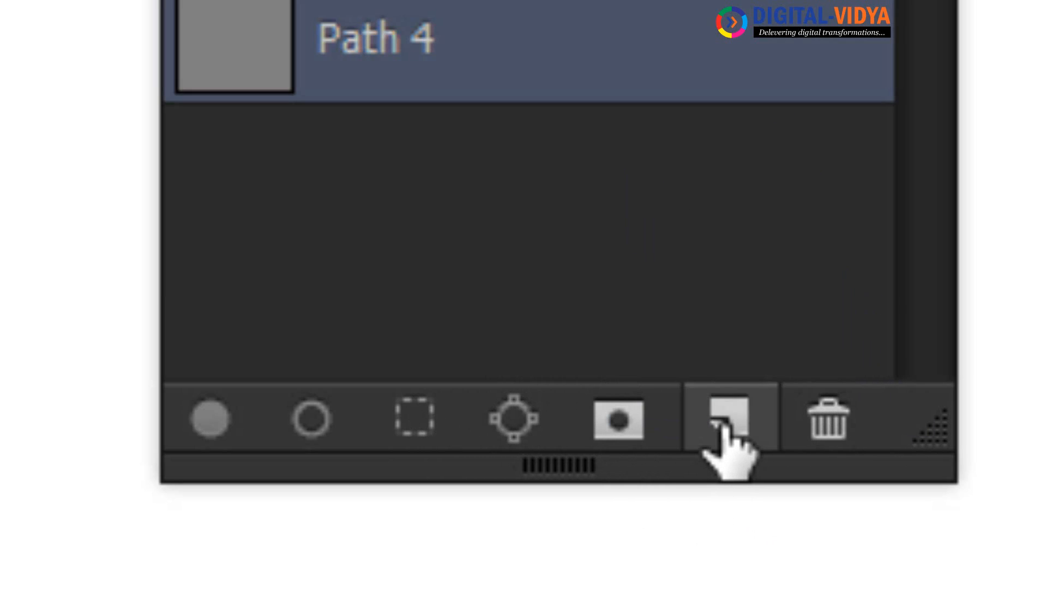
click(725, 426)
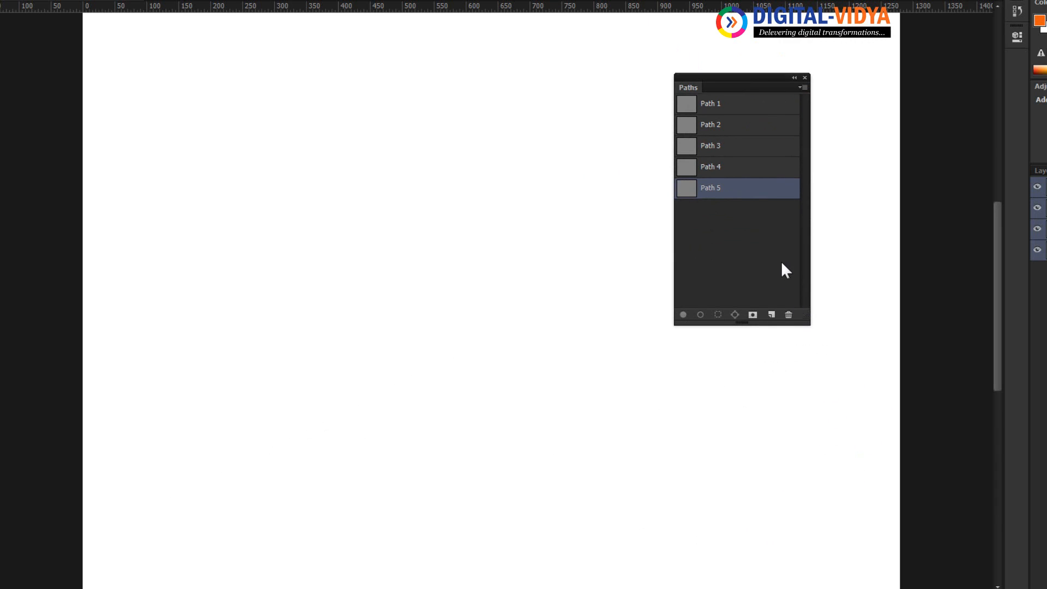
On Path 1, draw a closed triangle about 205 px wide near the canvas's upper-left corner with the Pen tool.
click(738, 109)
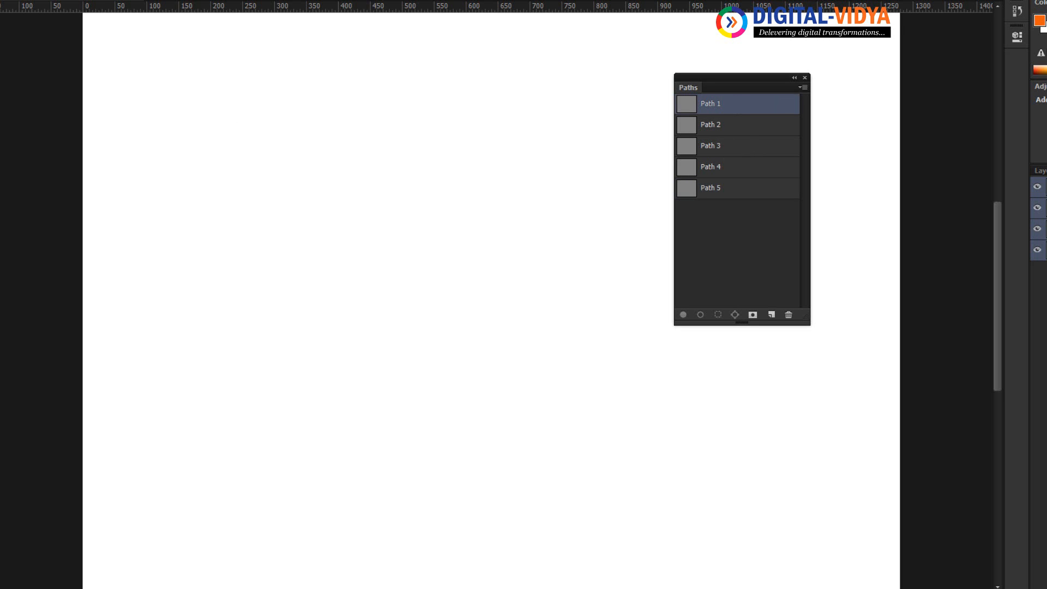
click(221, 121)
click(153, 198)
click(284, 168)
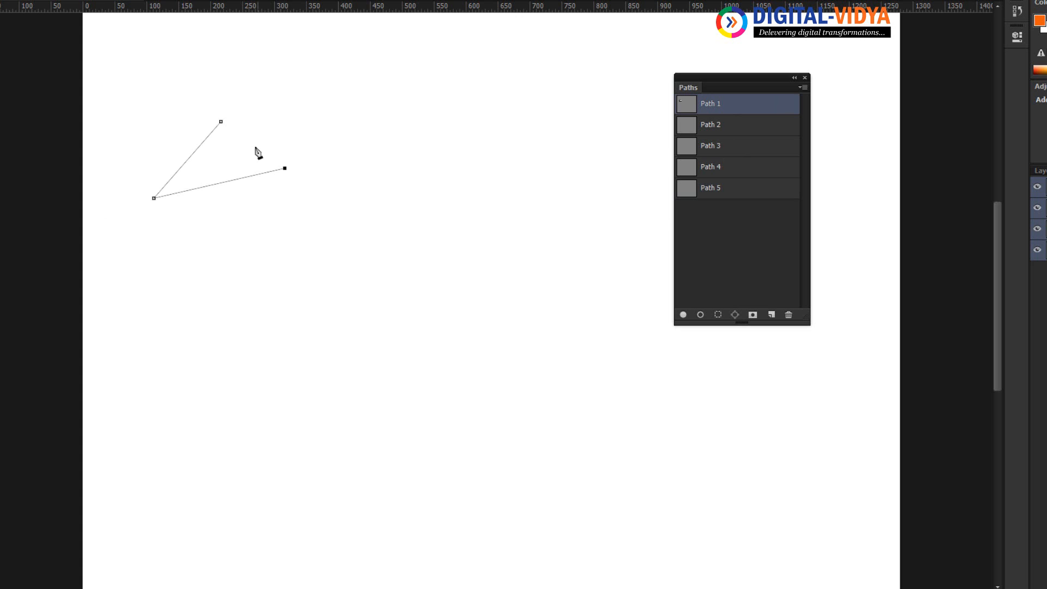
click(221, 122)
On Path 2, draw a closed four-sided shape about 245 px wide near the middle of the canvas.
click(762, 129)
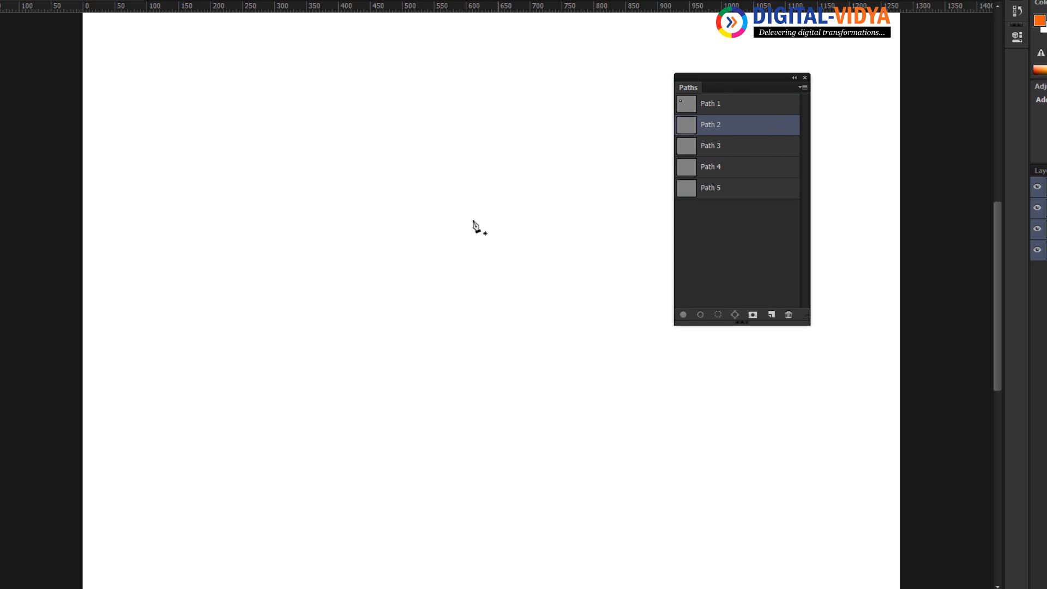
click(455, 220)
click(361, 231)
click(366, 333)
click(517, 322)
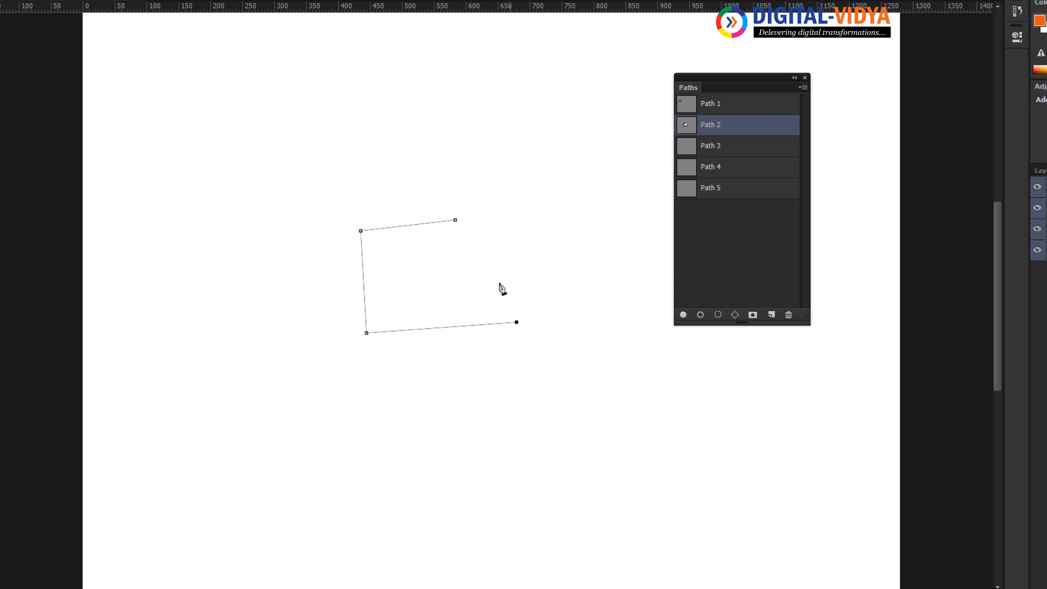
click(456, 220)
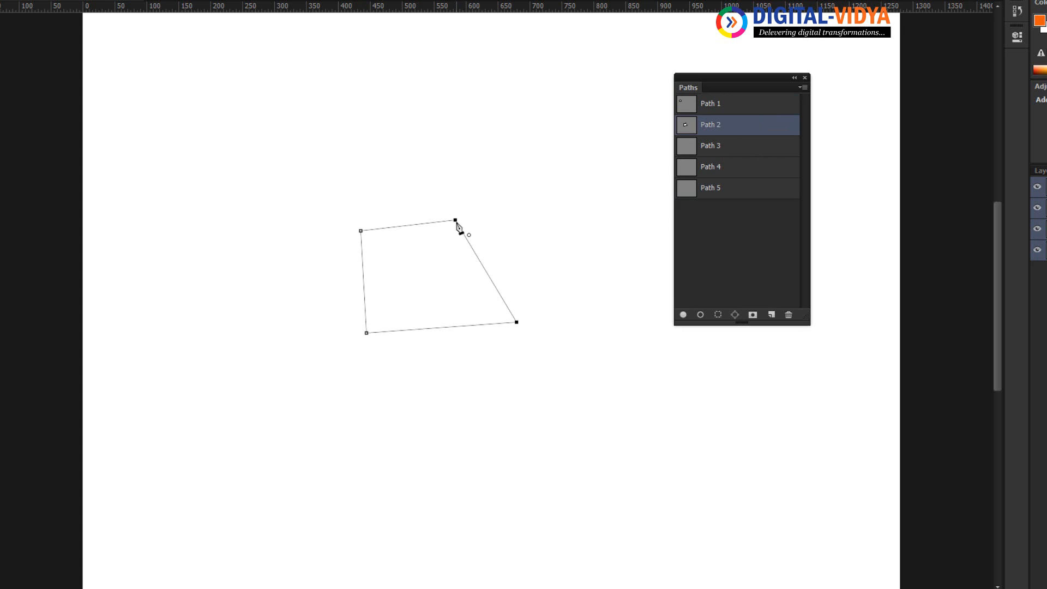
On Path 3, draw a closed five-point shape about 445 px wide with a notched upper edge, below the canvas centre.
click(717, 152)
click(382, 446)
click(379, 337)
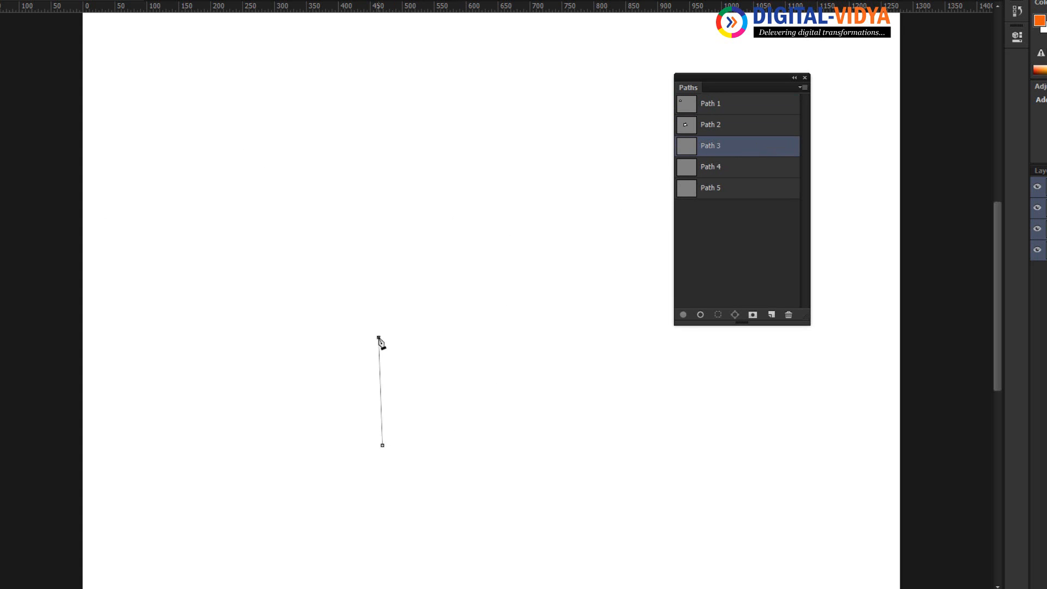
click(491, 393)
click(604, 278)
click(662, 449)
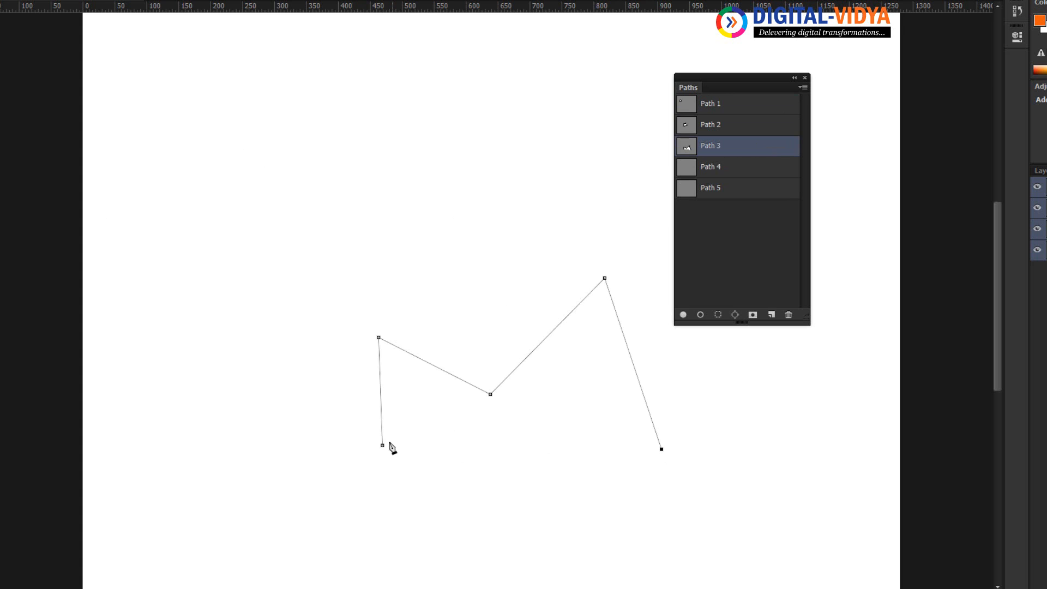
click(383, 445)
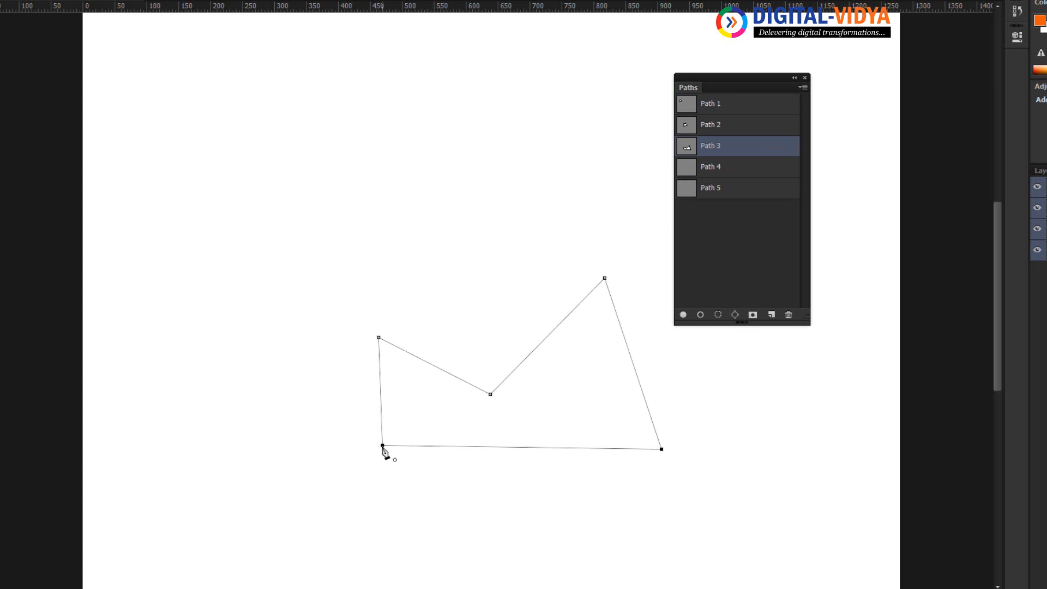
On Path 4, draw a closed four-point arrowhead shape about 355 px wide in the canvas's left half.
click(719, 169)
click(388, 124)
click(246, 222)
click(464, 350)
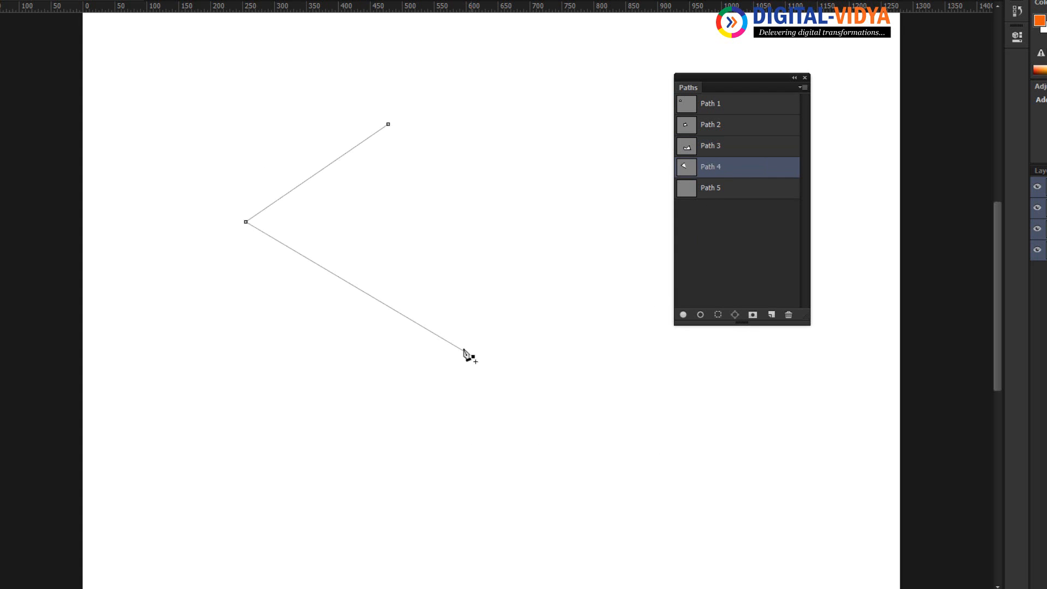
click(360, 249)
click(387, 124)
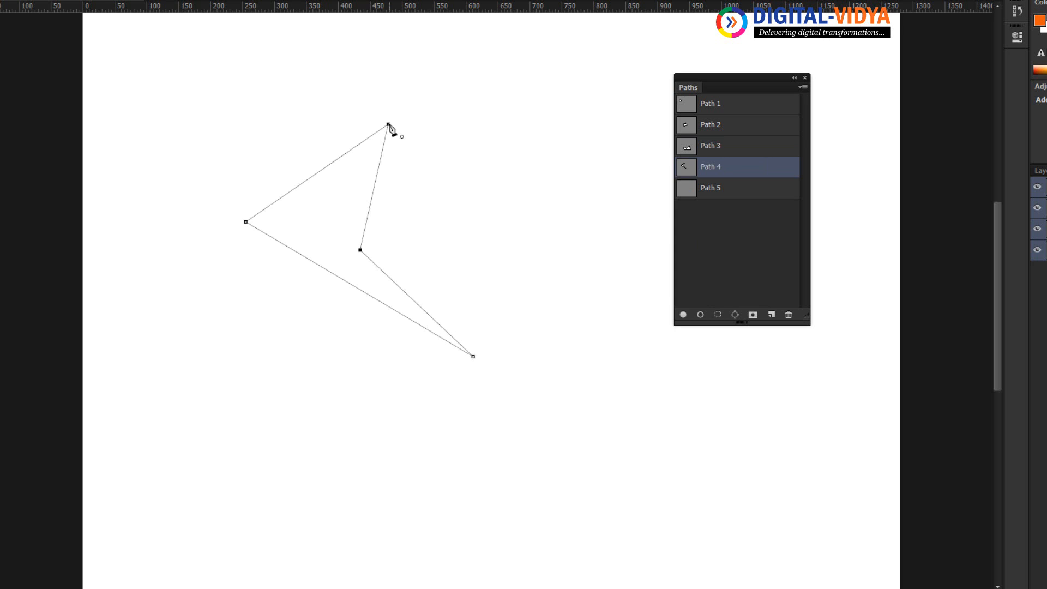
On Path 5, draw a closed, irregular five-point shape about 525 px wide across the middle of the canvas.
click(702, 196)
click(268, 389)
click(307, 152)
click(603, 189)
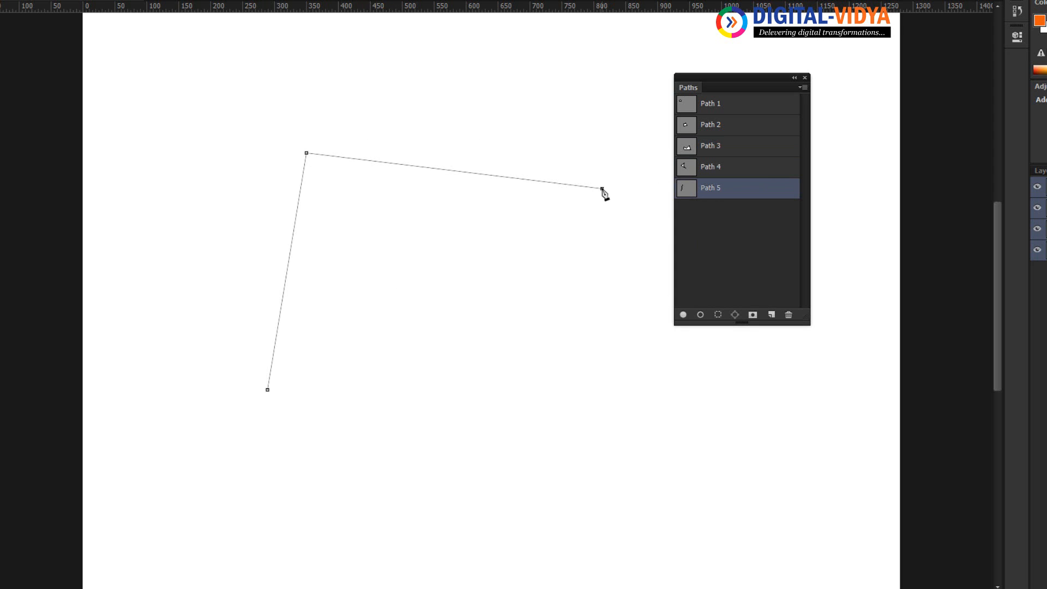
click(417, 302)
click(345, 213)
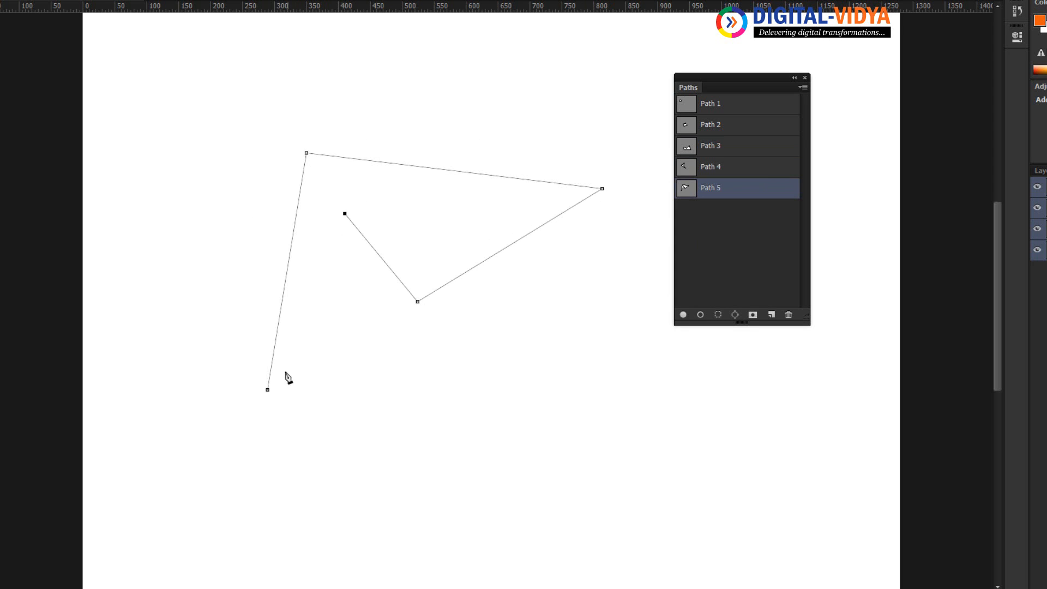
click(267, 390)
Save the document to the Desktop as "path pannel overview.psd" in Photoshop format.
click(3, 1)
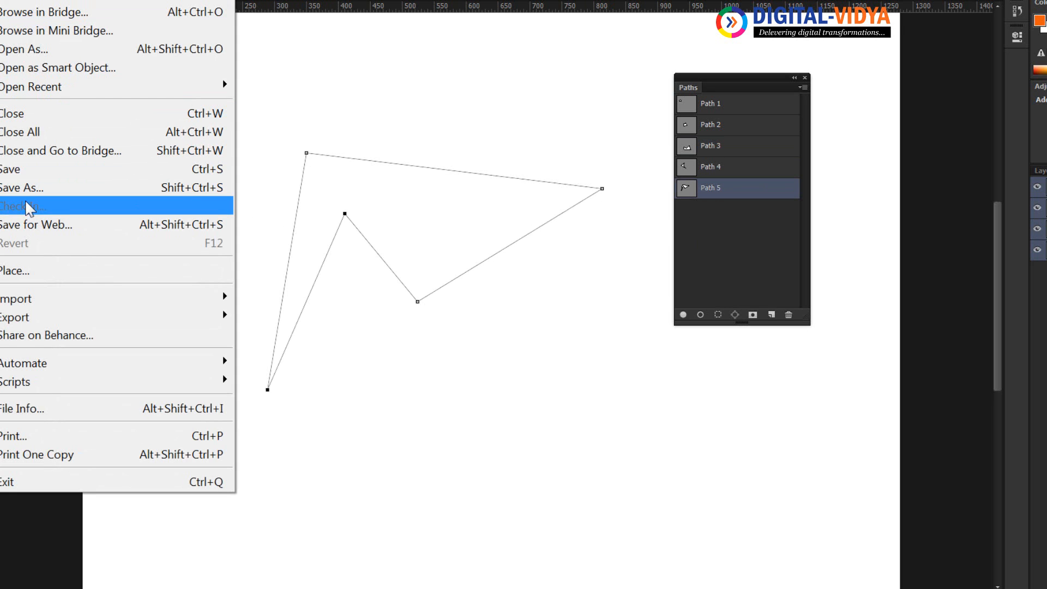
click(20, 168)
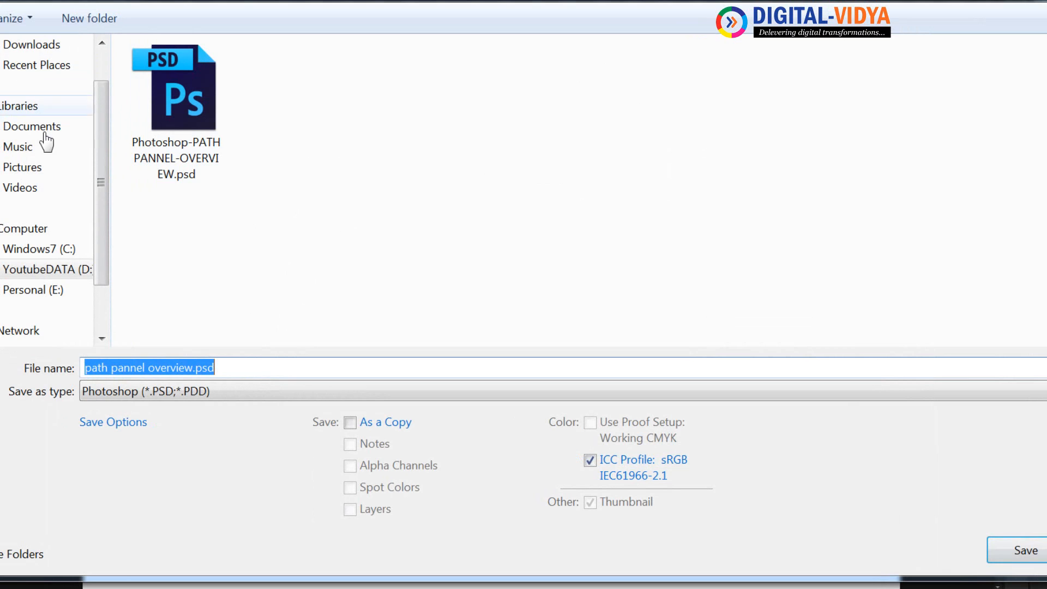
drag(103, 157, 82, 83)
click(77, 75)
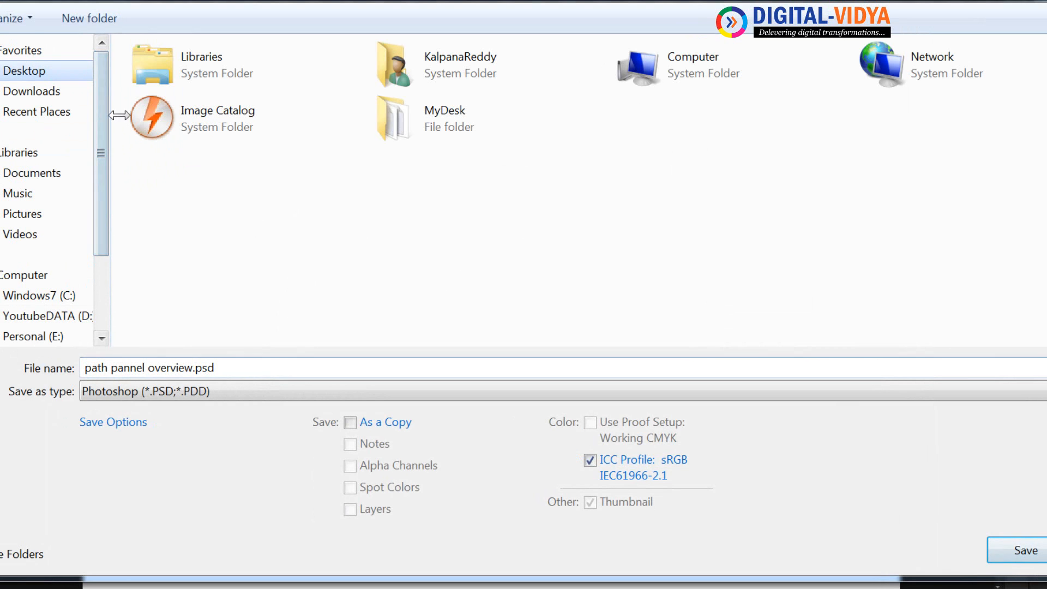
click(240, 367)
click(1018, 552)
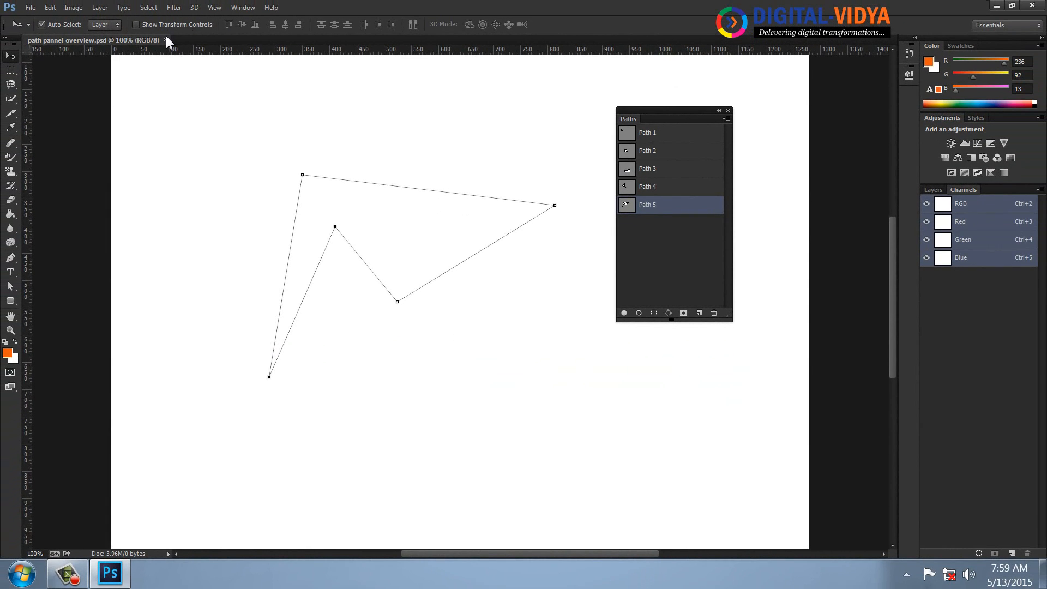
Close the saved document and the floating Paths panel.
click(164, 39)
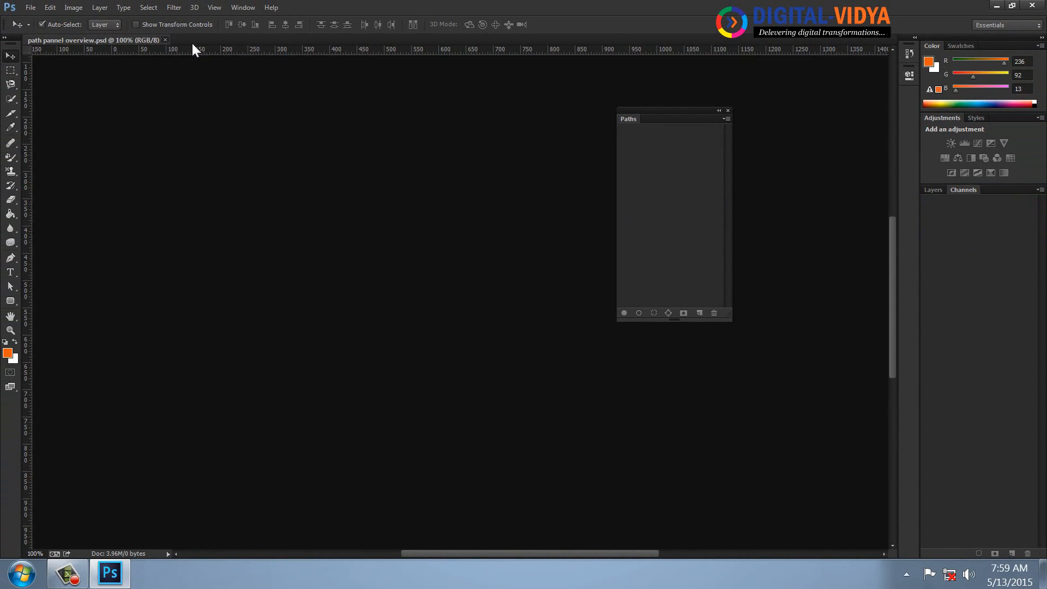
click(728, 110)
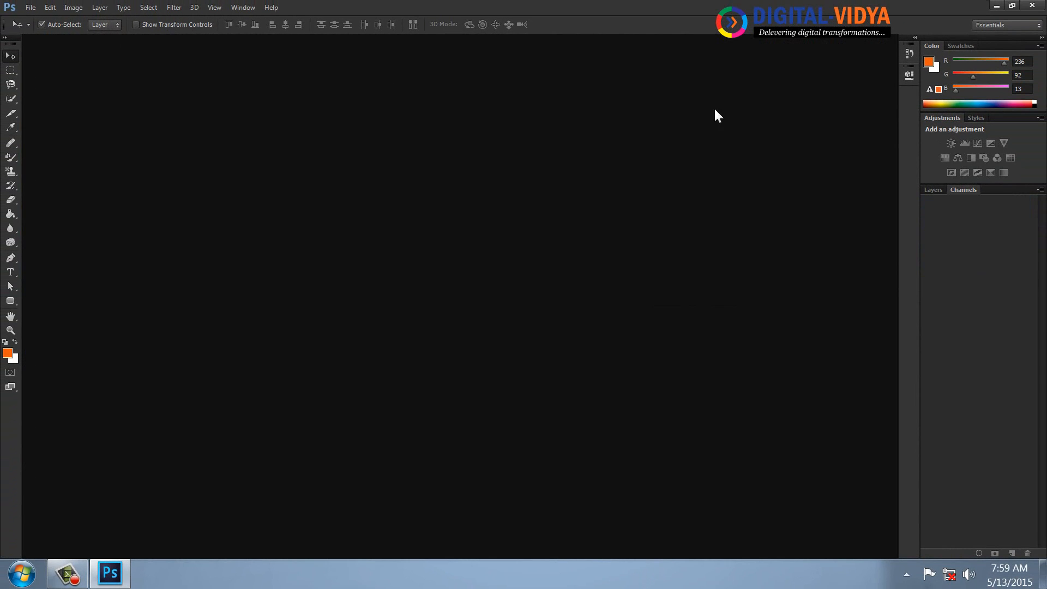
Open "path pannel overview.psd" from the Desktop and show the Paths panel.
click(32, 8)
click(41, 36)
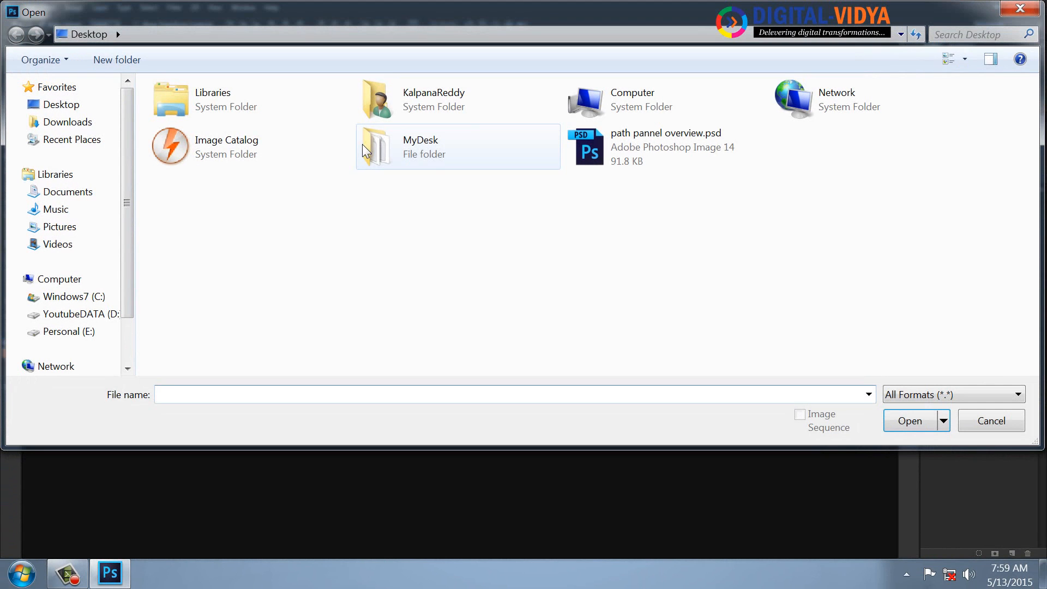
click(619, 151)
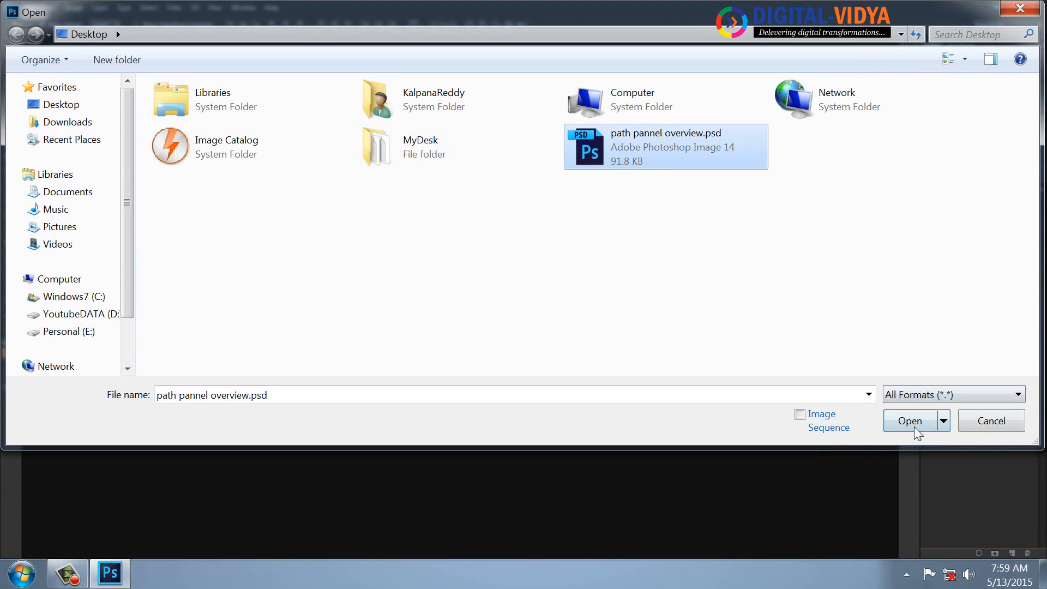
click(911, 422)
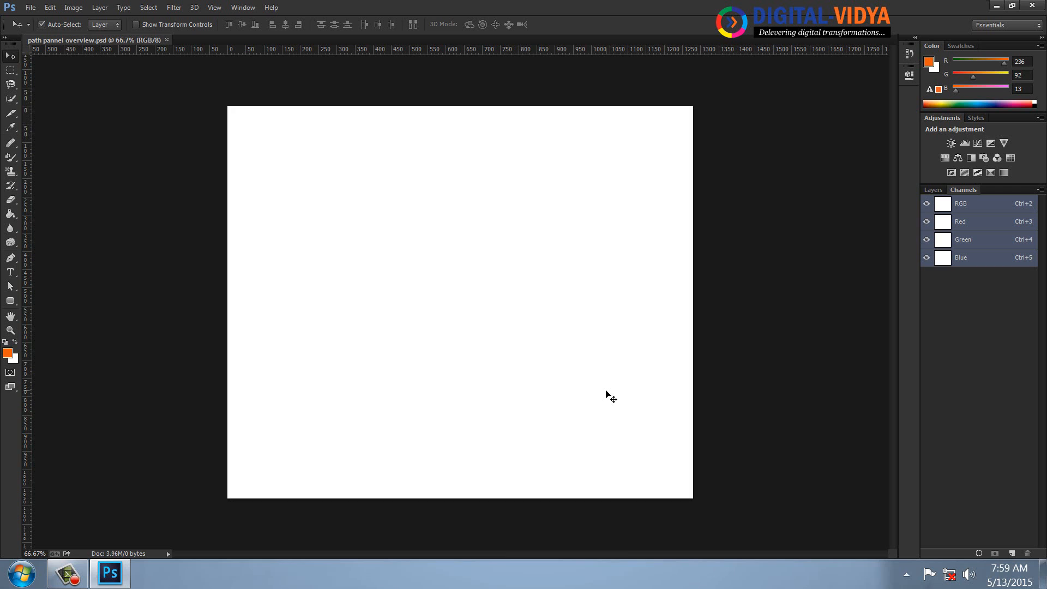
click(251, 9)
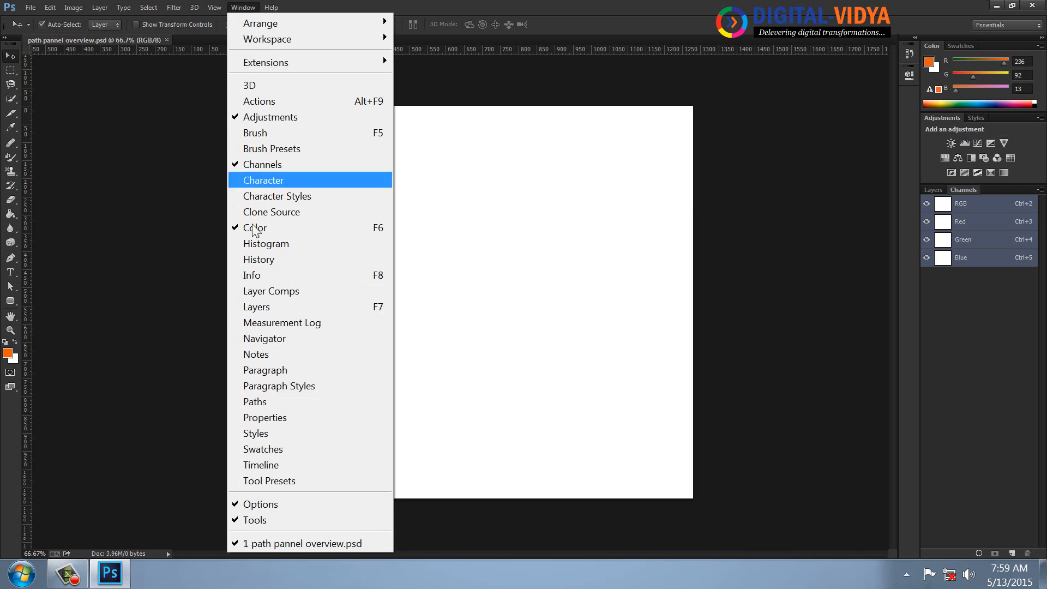
click(272, 401)
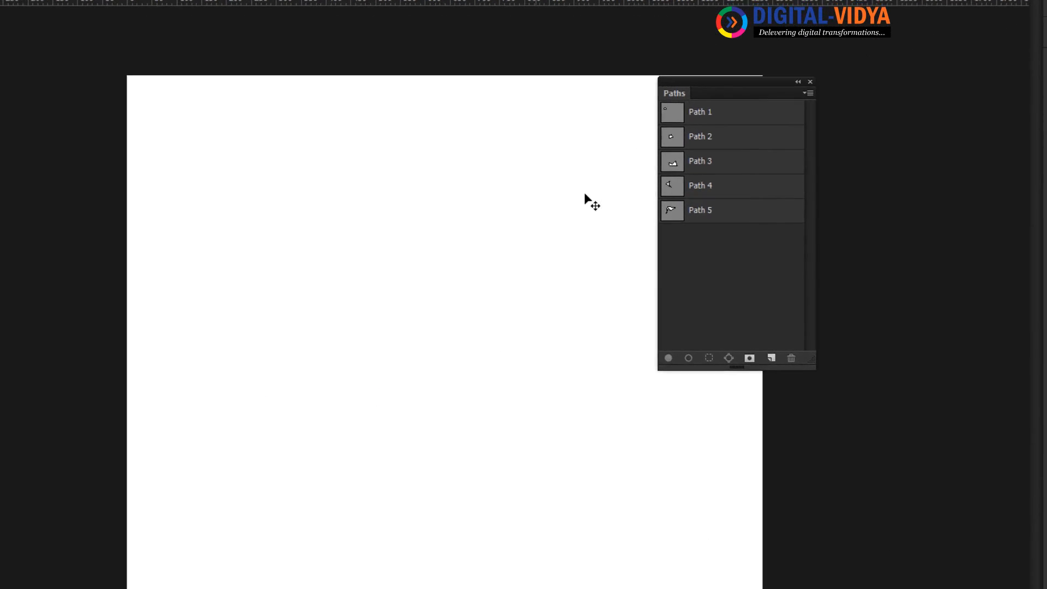
View the stored paths on the canvas one after another, from Path 1 through Path 5.
click(713, 93)
click(719, 126)
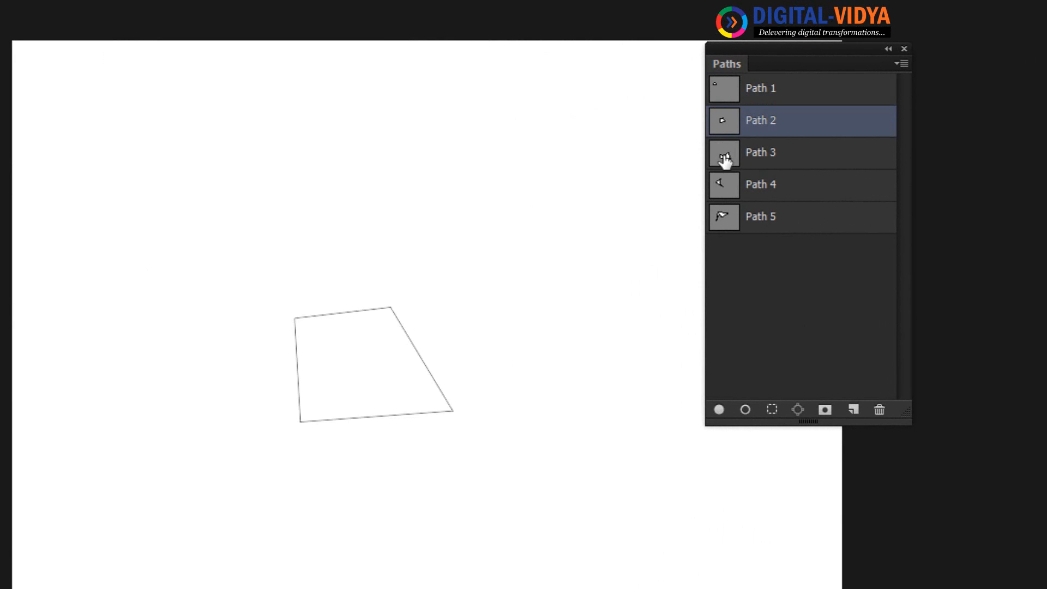
click(721, 157)
click(727, 191)
click(725, 224)
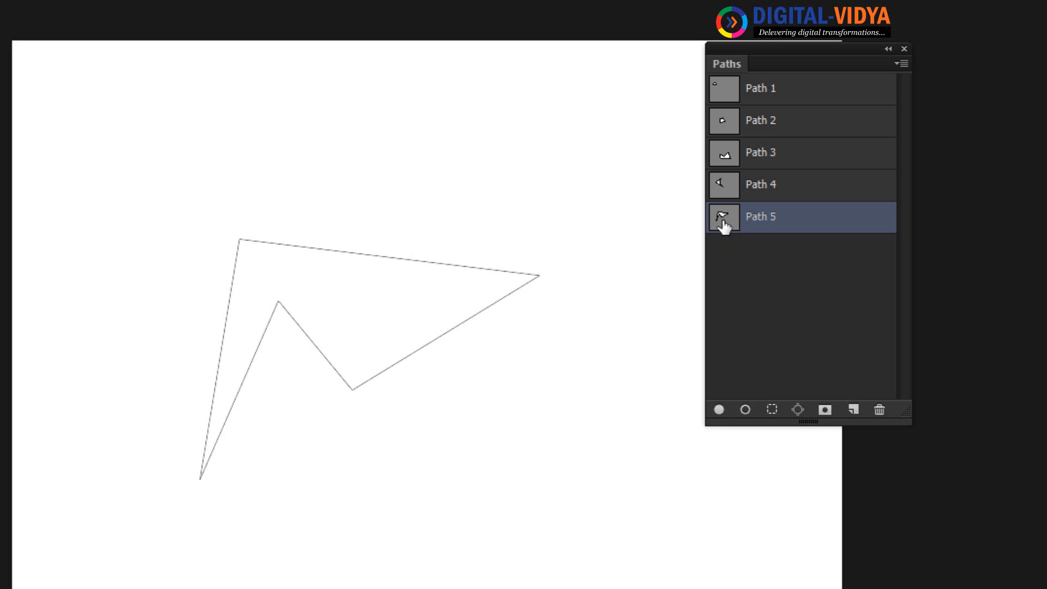
Hide the displayed path outline on the canvas and bring the closed Paths panel back up.
click(904, 49)
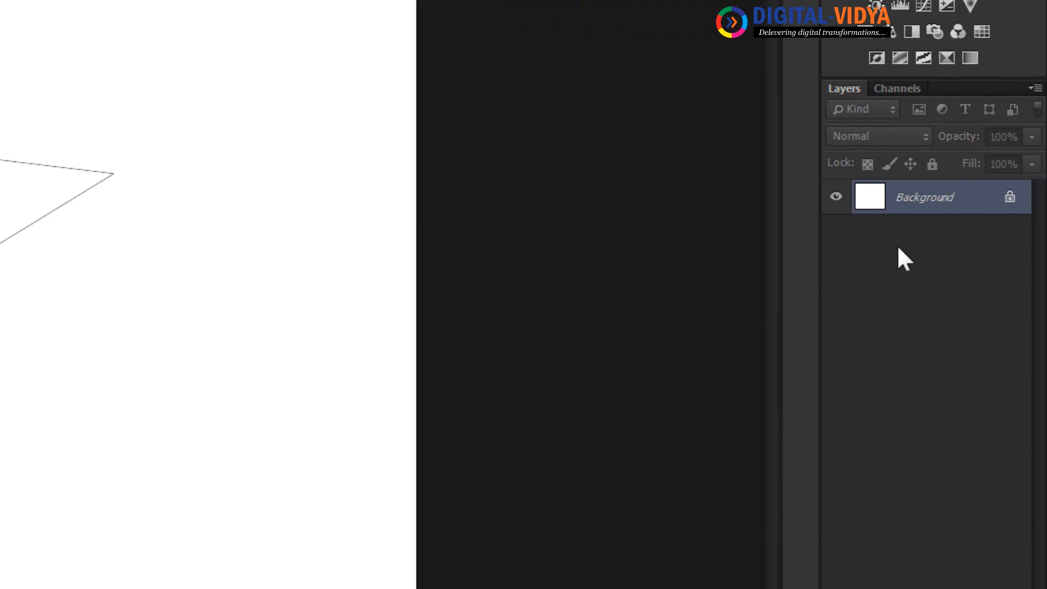
key(ctrl+h)
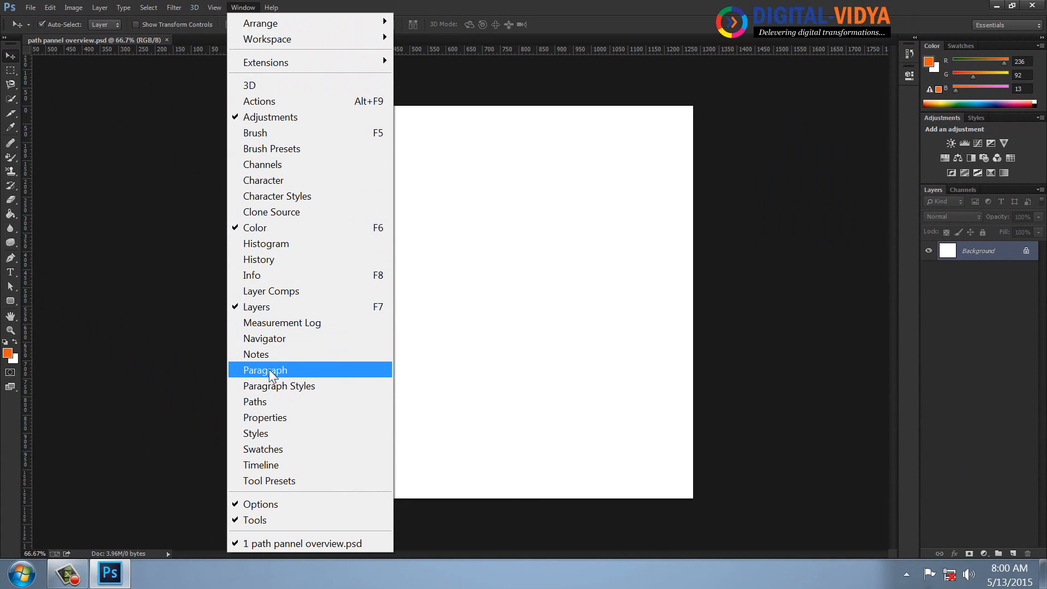
click(267, 397)
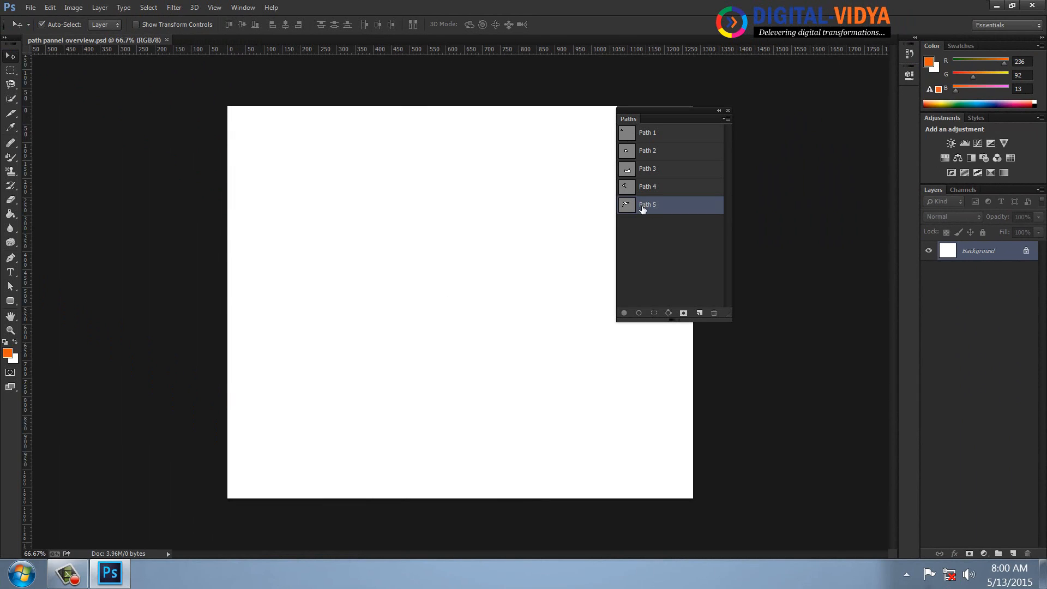
Close the reopened document and the floating Paths panel.
key(ctrl+w)
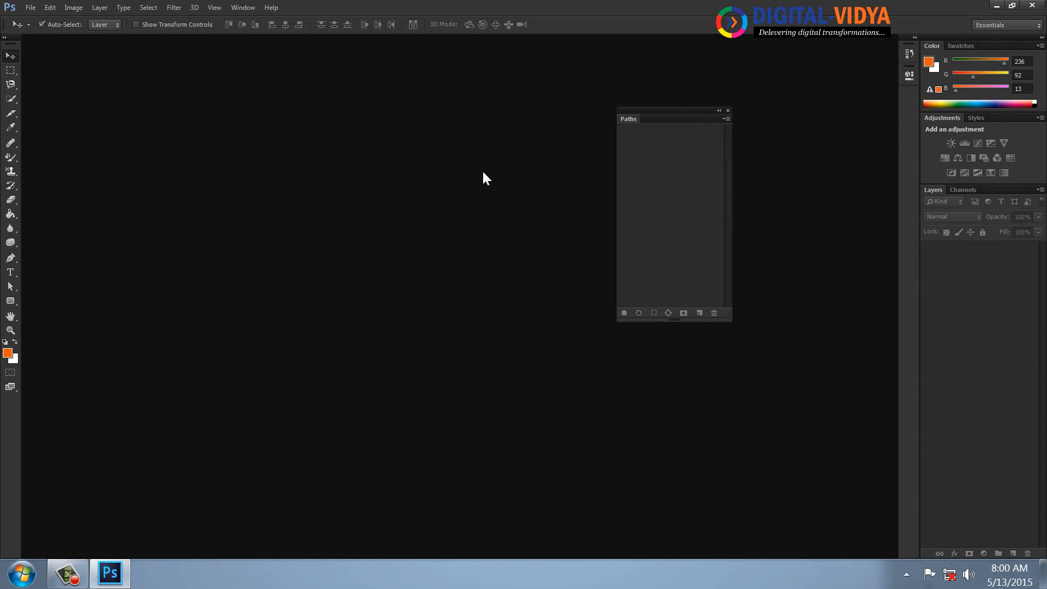
click(728, 110)
Create a new 1280 by 1080 pixel document named "Selections" with the Youtube Screen preset.
key(ctrl+n)
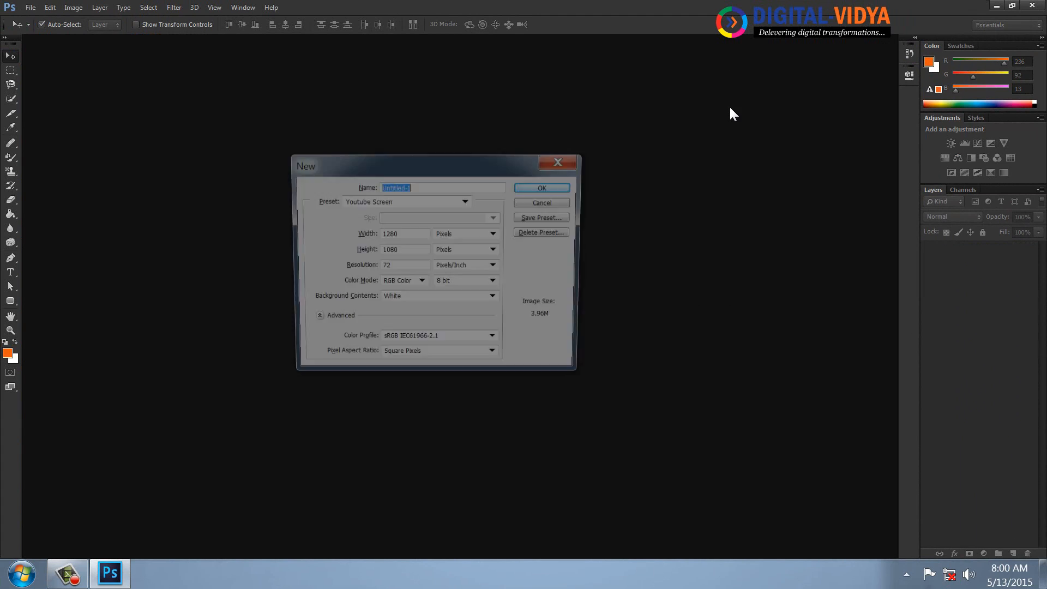
text(Sele)
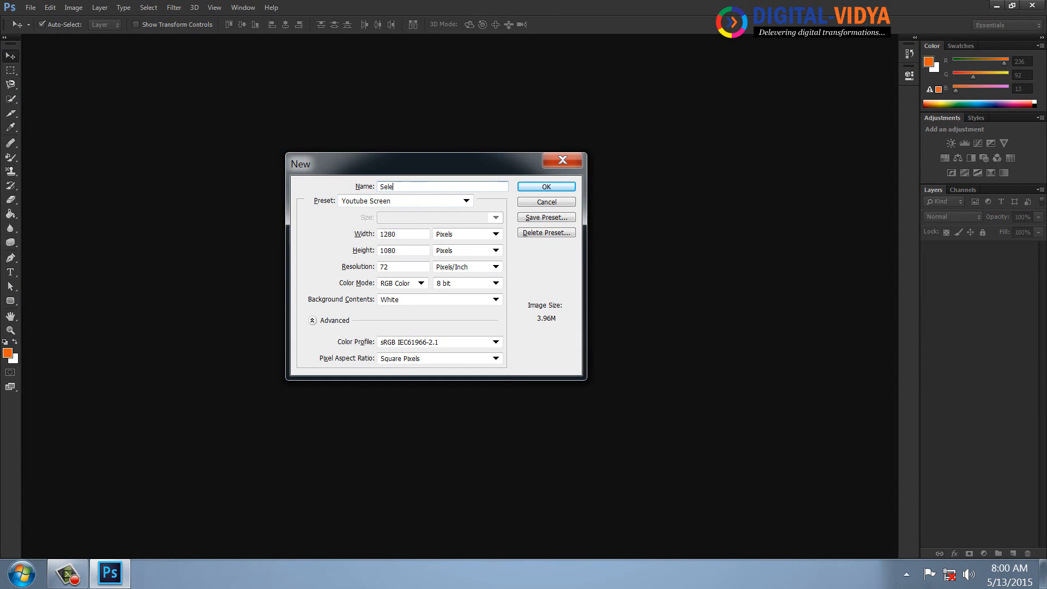
text(ctions)
key(Return)
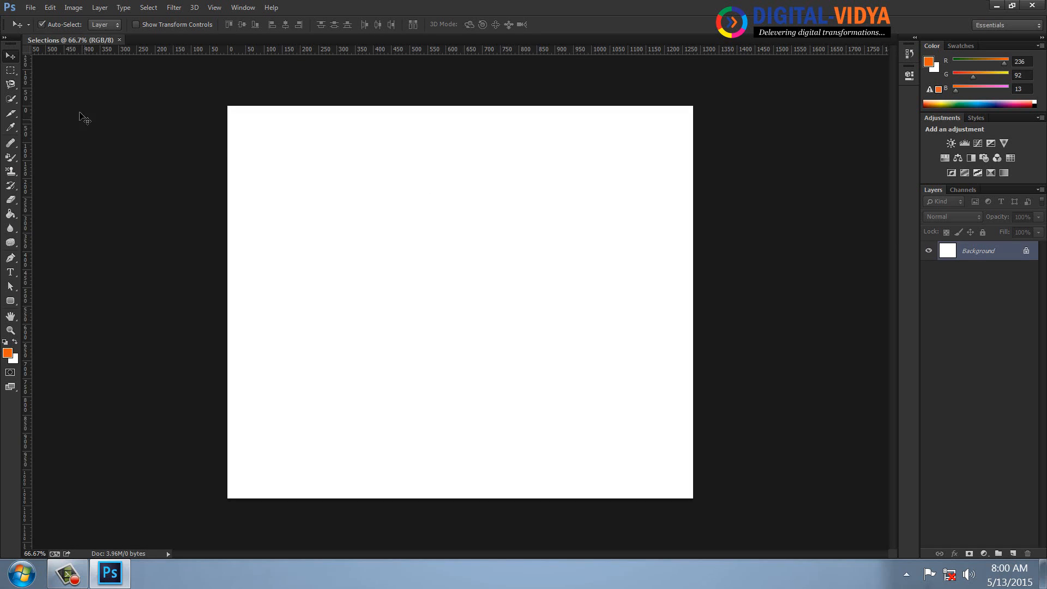
Draw a rectangular marquee selection about 190 by 285 px in the canvas's upper-left area.
click(11, 71)
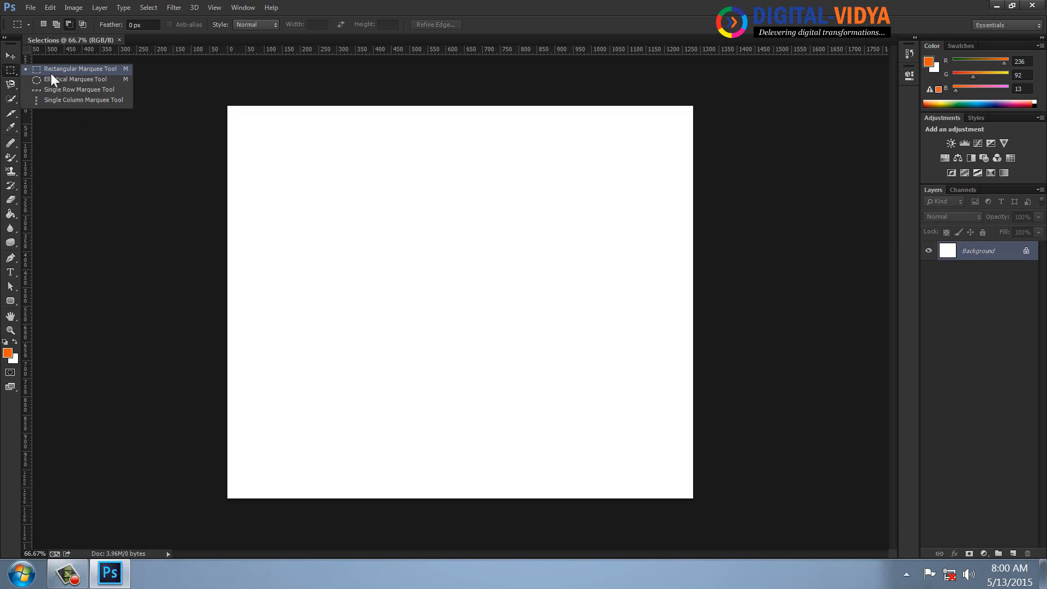
click(51, 73)
drag(285, 166, 352, 270)
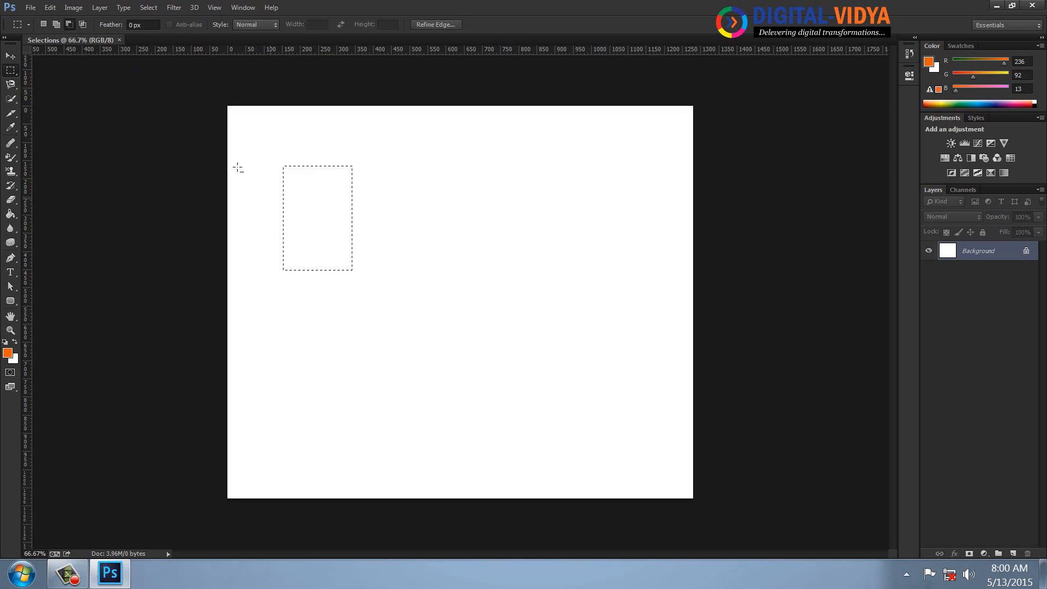
Save the rectangular selection as a new channel named "selection-1" and deselect it.
click(148, 8)
click(178, 328)
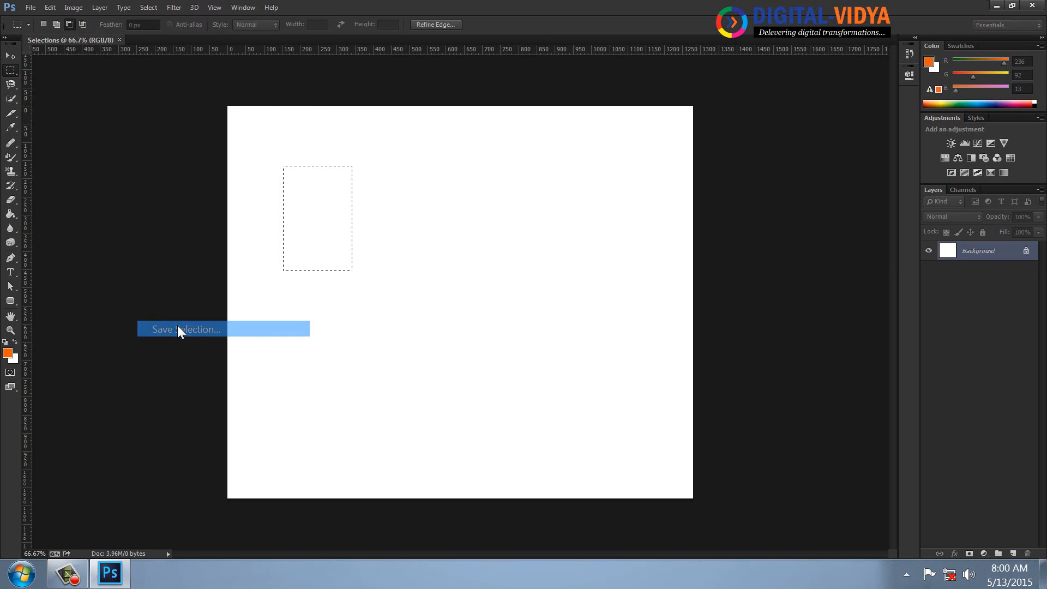
text(1)
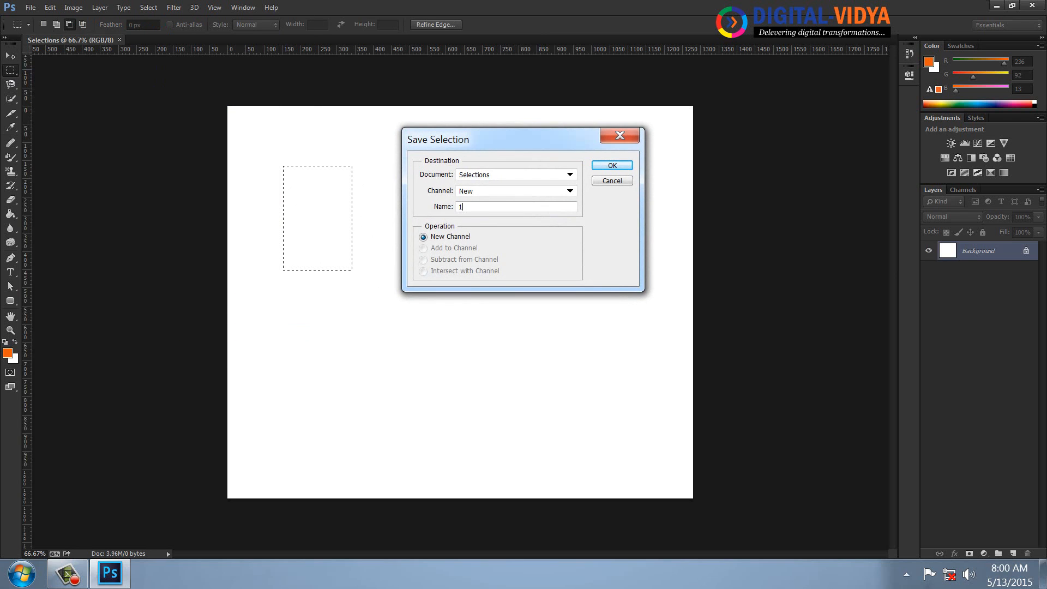
key(BackSpace)
text(selection-1)
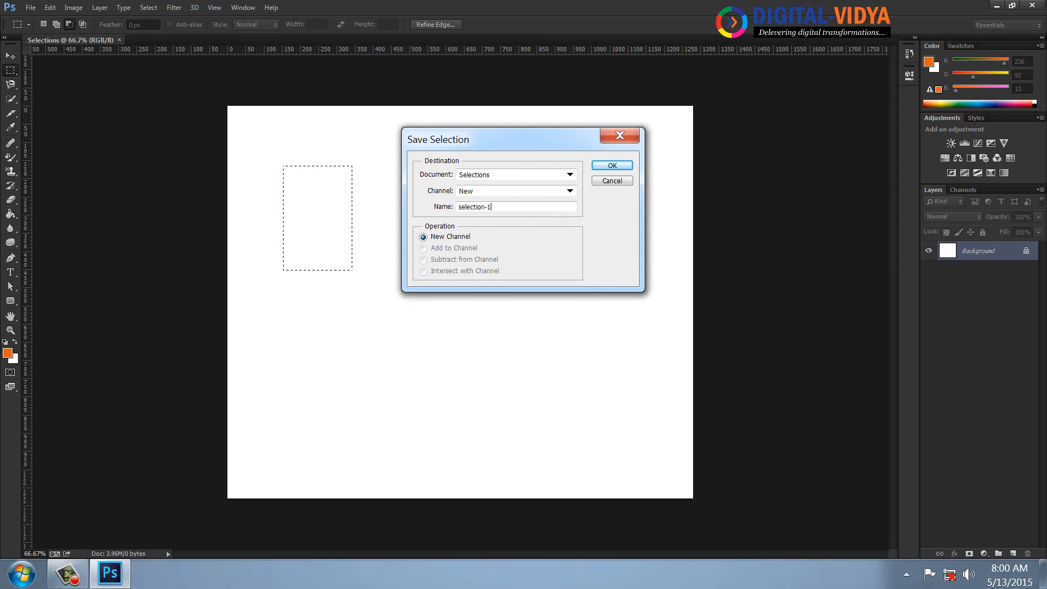
key(Return)
click(148, 8)
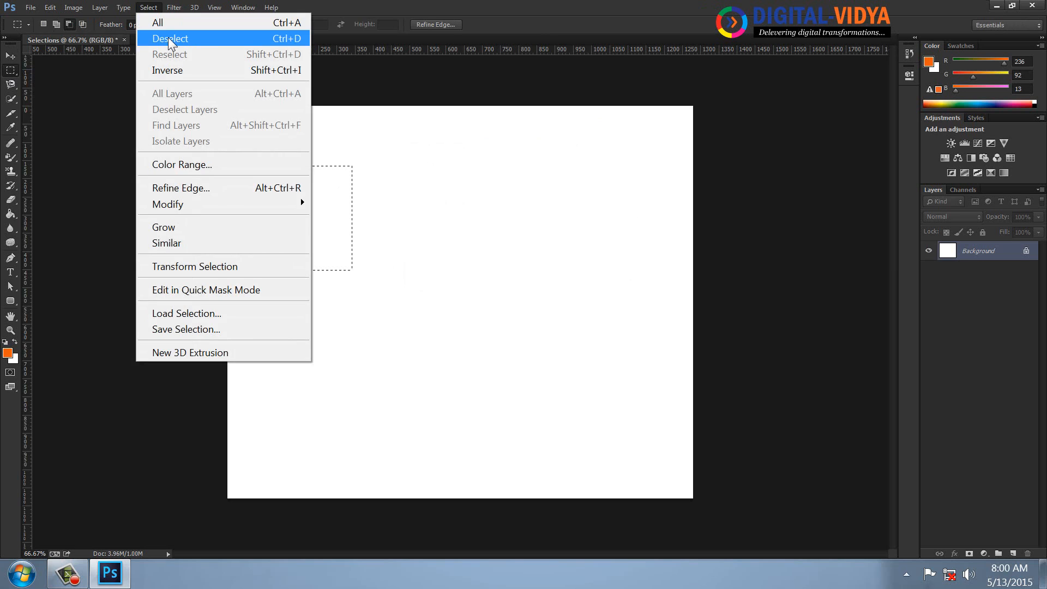
click(168, 37)
Draw an elliptical marquee selection about 360 by 330 px, slightly right of and above the canvas center.
right_click(15, 69)
click(66, 79)
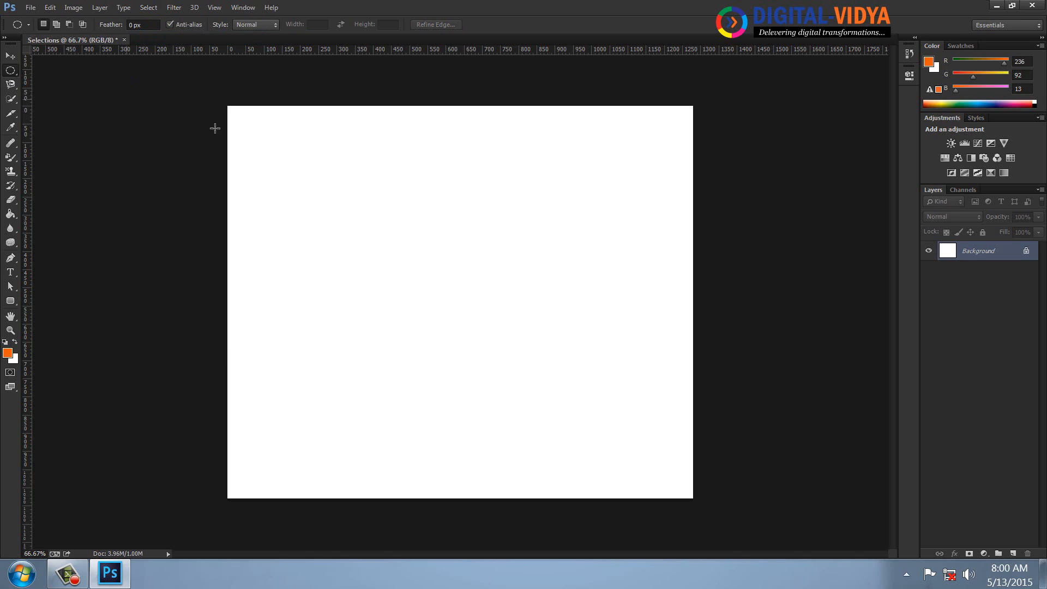
drag(446, 204, 577, 322)
Save the elliptical selection as a new channel named "Selection" and deselect it.
click(150, 8)
click(180, 328)
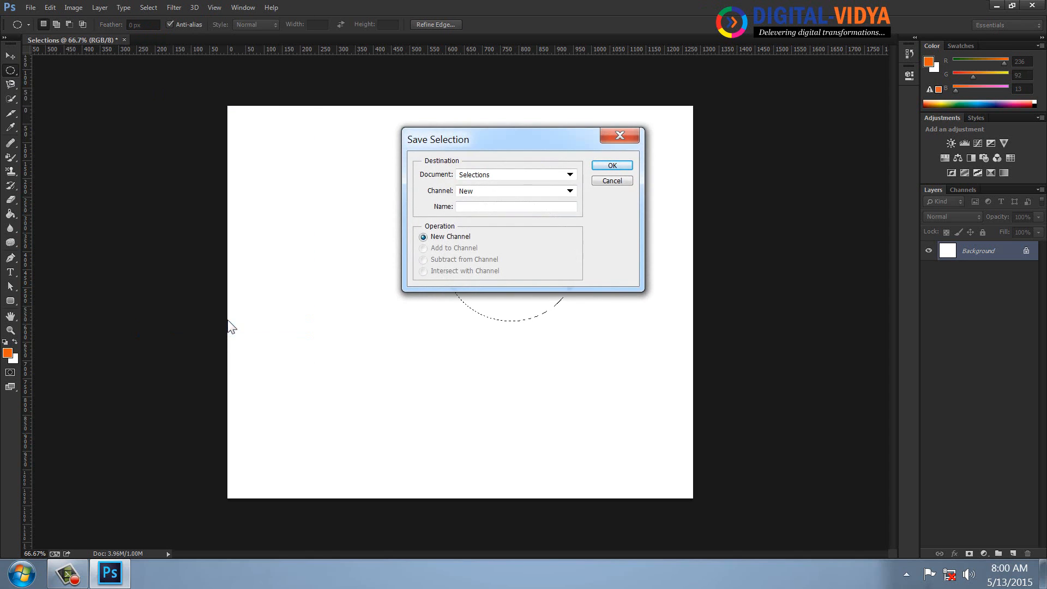
text(Selection)
key(Return)
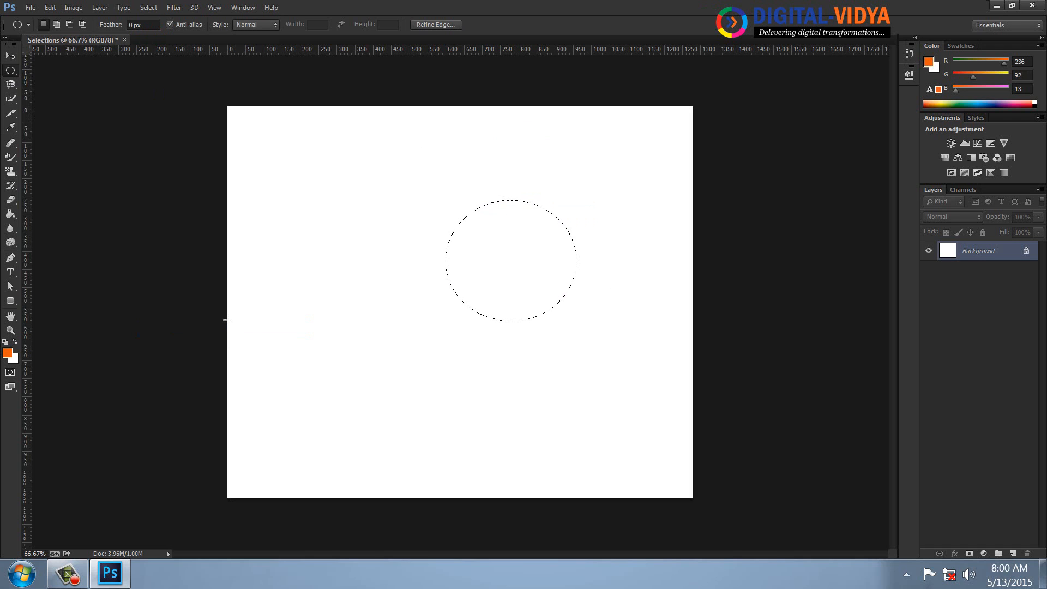
click(144, 8)
click(154, 38)
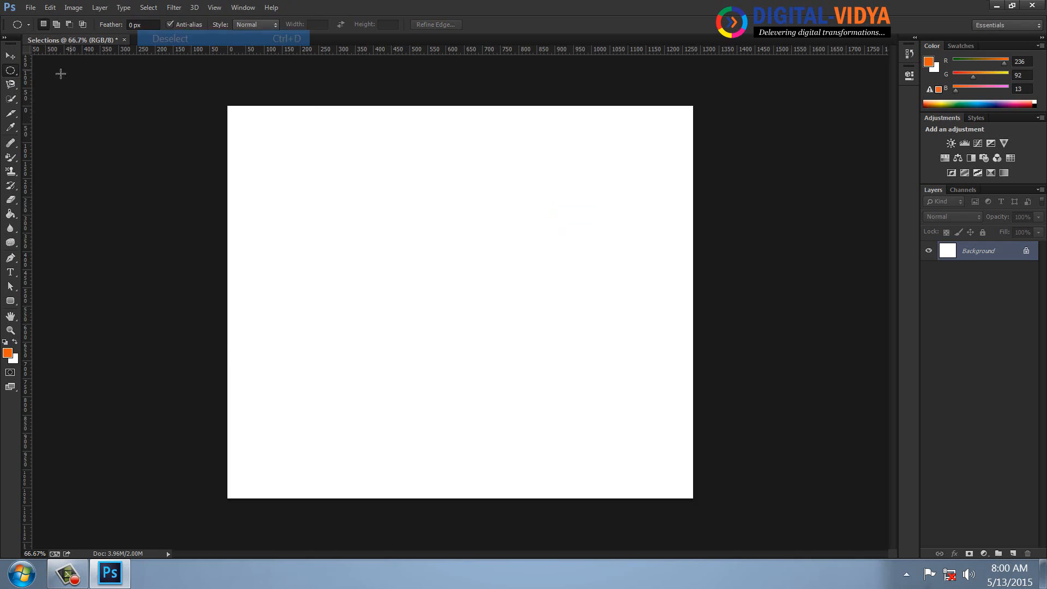
Draw an irregular freehand Lasso selection about 250 px wide and 500 px tall in the canvas's upper-left area.
click(11, 85)
click(35, 84)
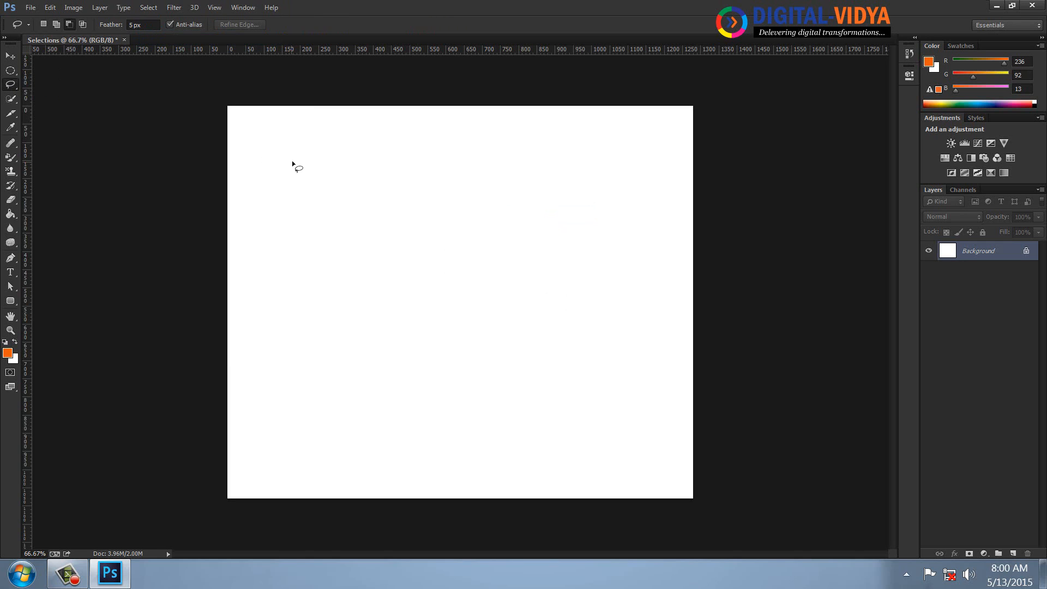
mouse_move(292, 162)
mouse_down()
mouse_move(261, 239)
mouse_move(257, 300)
mouse_move(286, 309)
mouse_move(323, 287)
mouse_move(338, 222)
mouse_move(334, 163)
mouse_move(314, 222)
mouse_move(293, 163)
mouse_up()
Save the freehand selection as a new channel named "Selection 1" and deselect it.
click(149, 7)
click(172, 329)
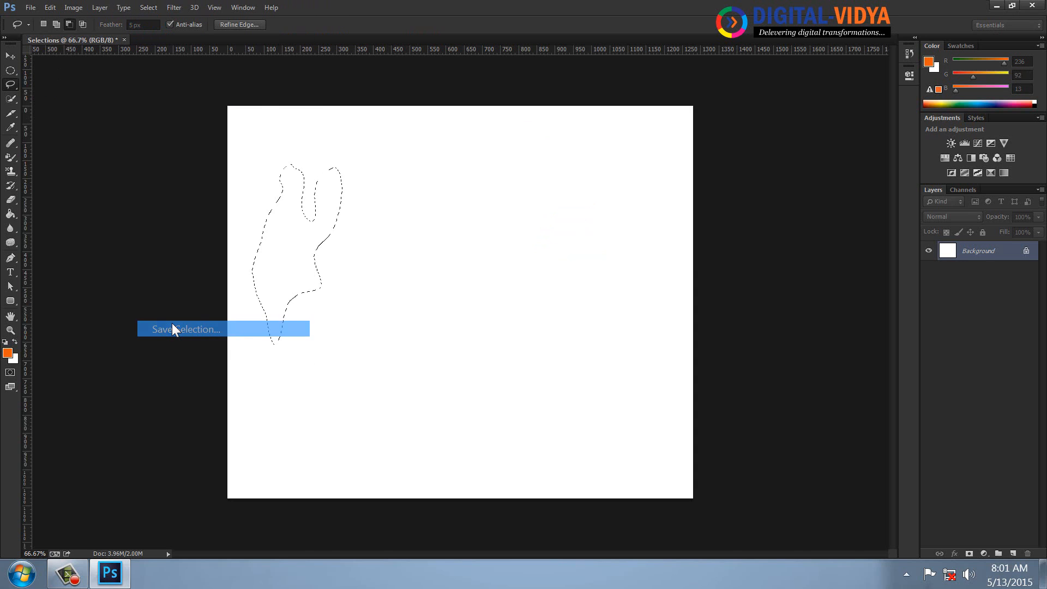
text(Selec)
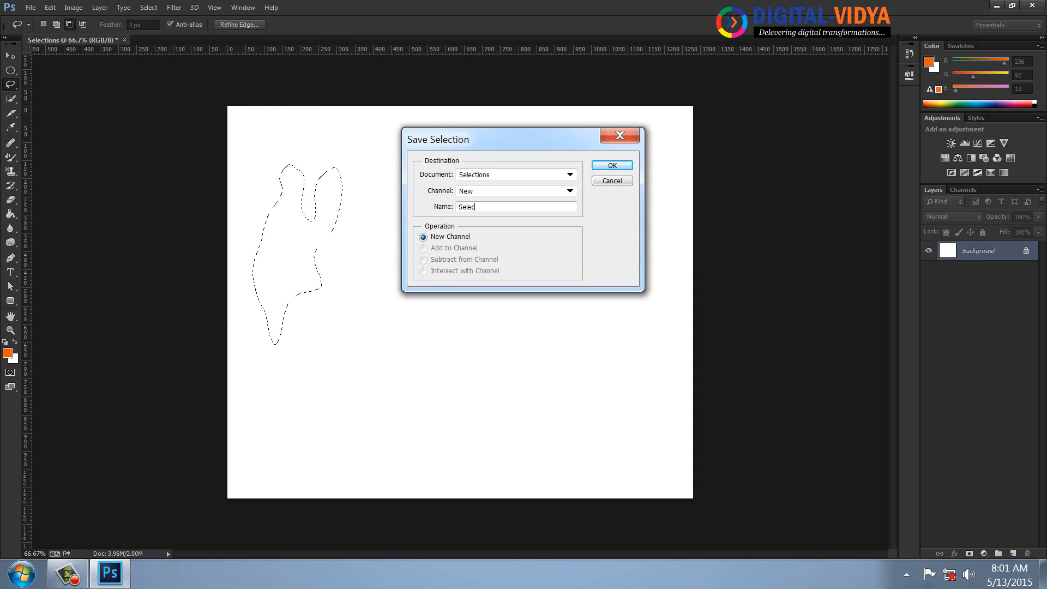
text(tion 1)
key(Return)
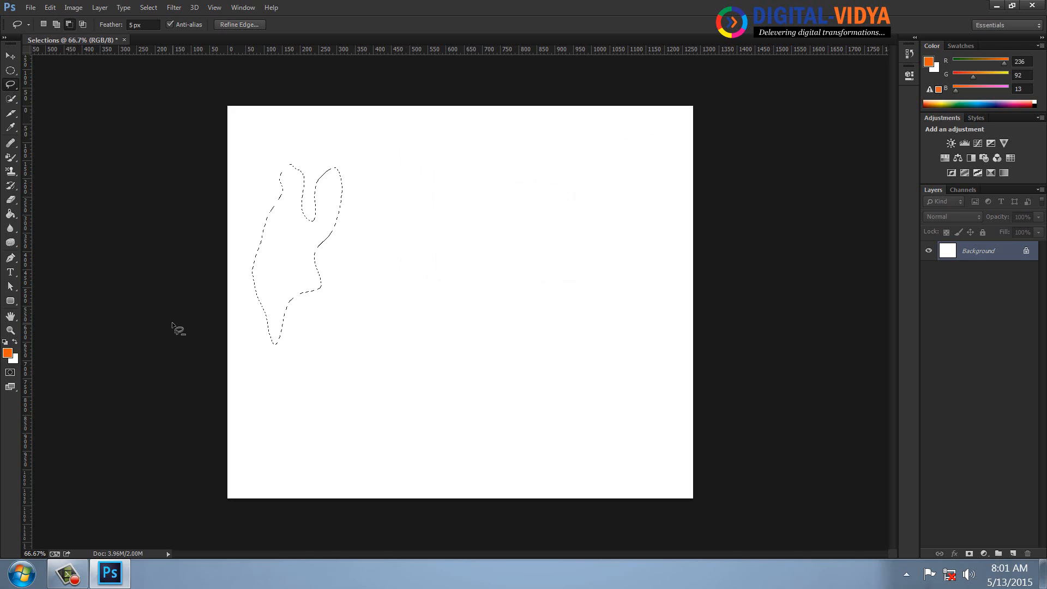
key(ctrl+d)
Save the document to the Desktop as "Selections.psd" in Photoshop format with Alpha Channels included, and close it.
click(32, 8)
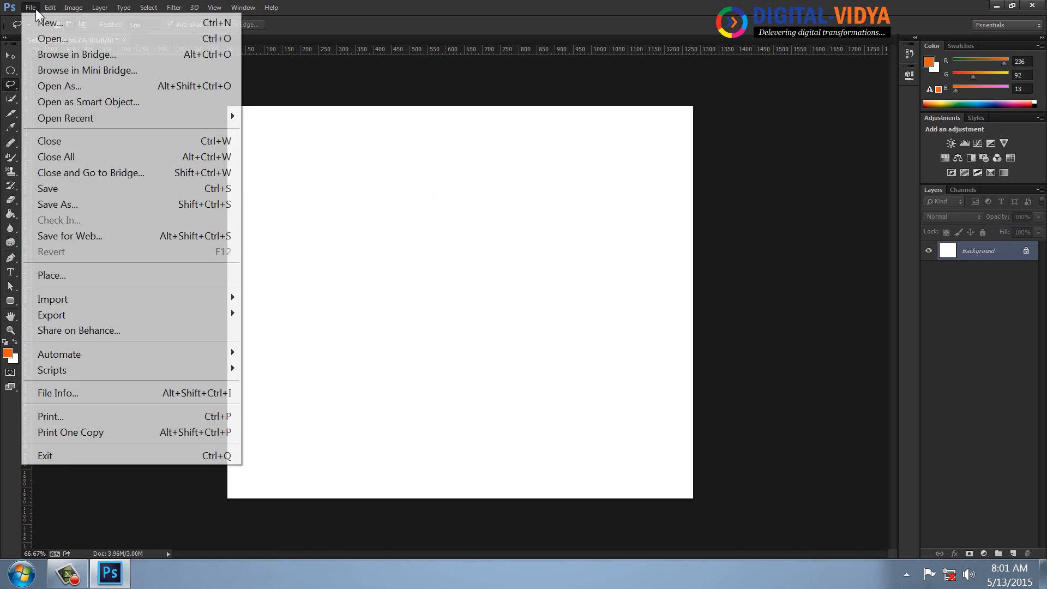
click(55, 203)
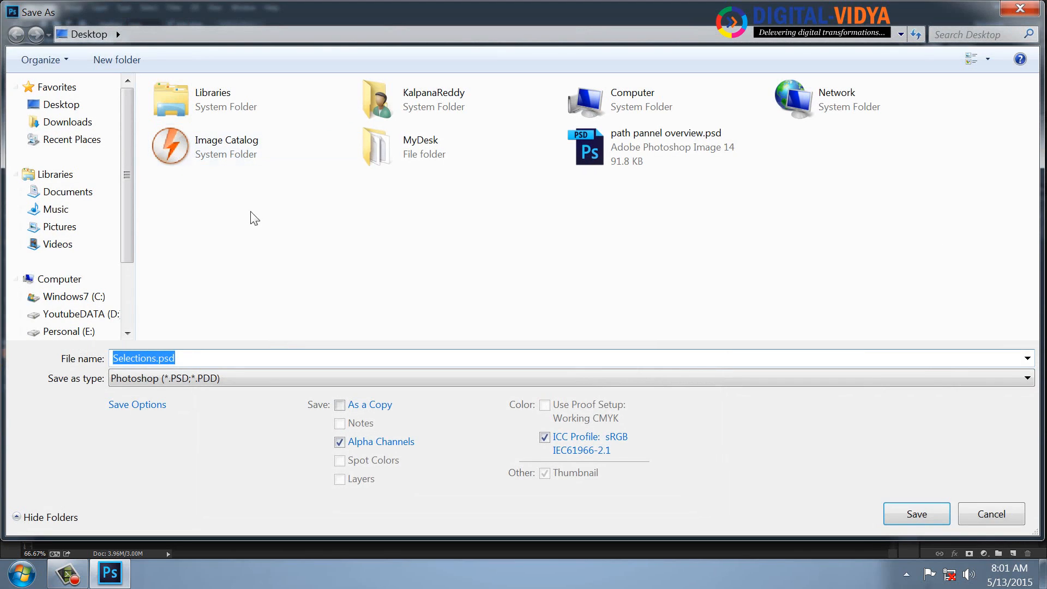
key(Return)
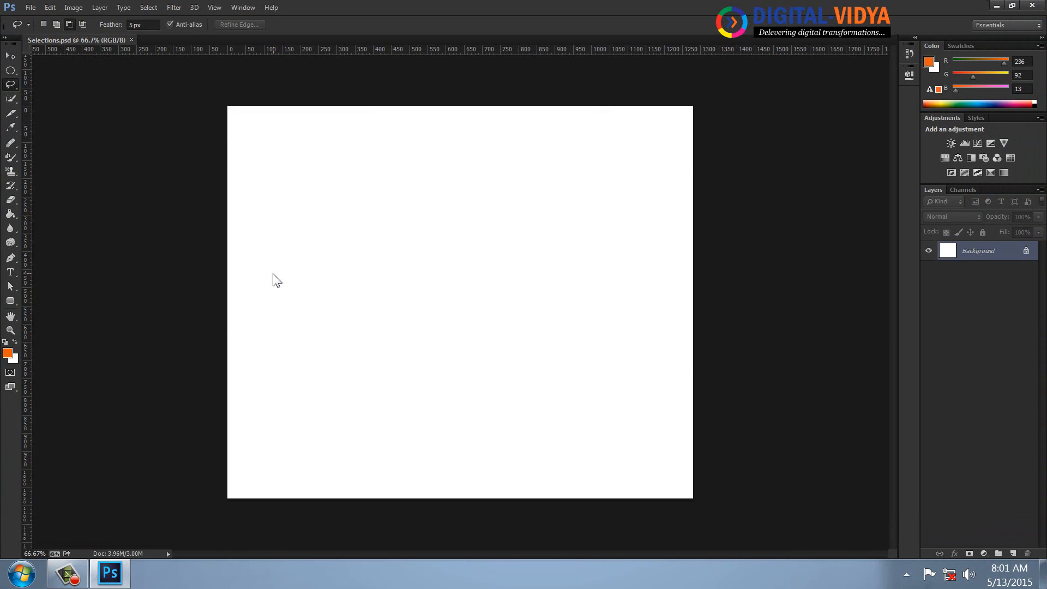
key(ctrl+w)
Open "Selections.psd" from the Desktop.
click(30, 8)
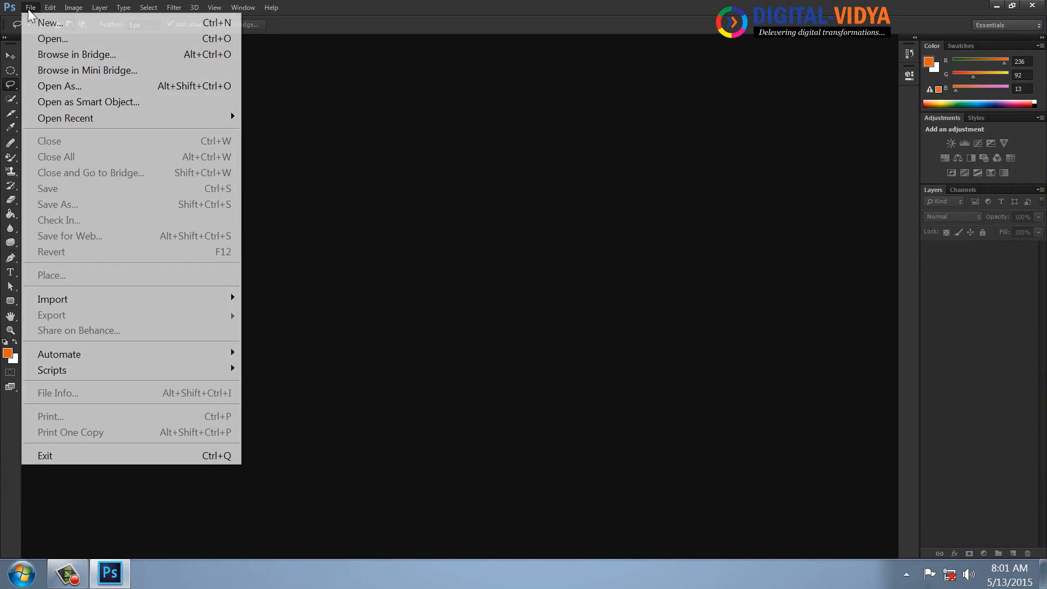
click(35, 40)
click(603, 149)
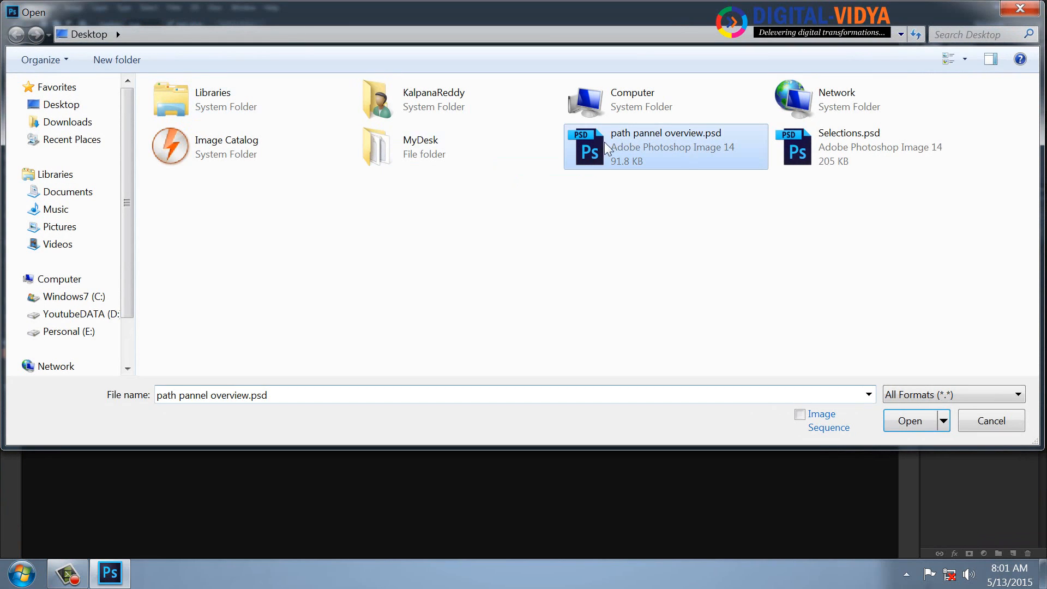
click(796, 153)
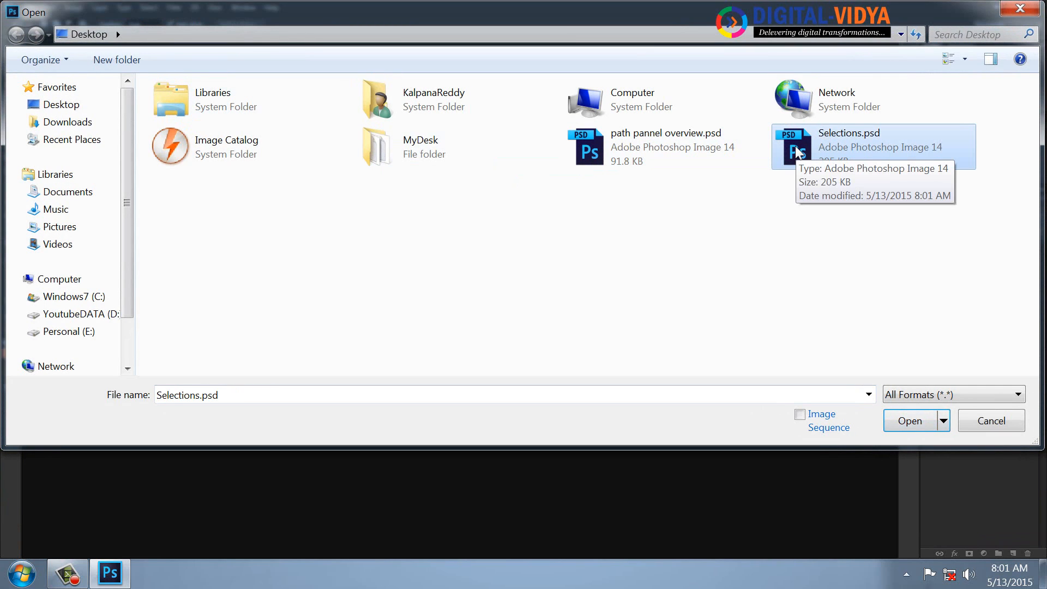
double_click(795, 145)
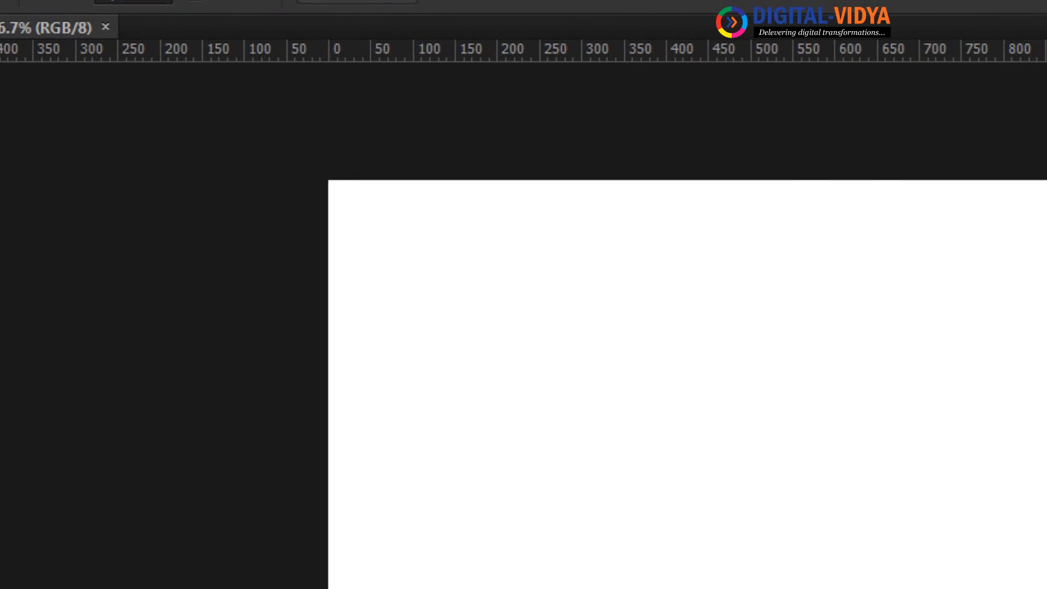
Show the Channels panel and enlarge it enough to list every channel in the reopened document.
click(243, 7)
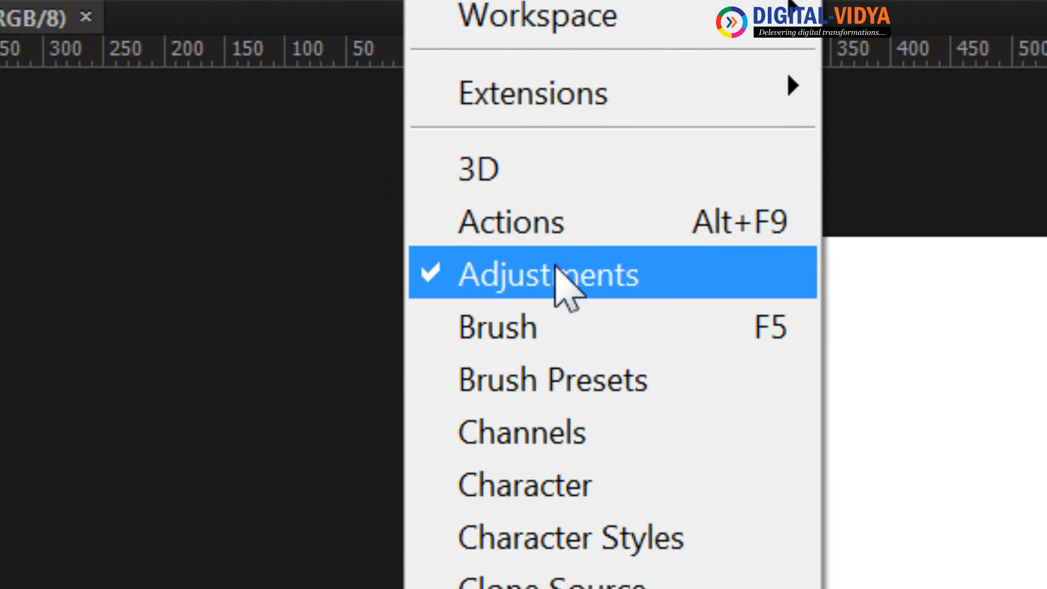
click(588, 434)
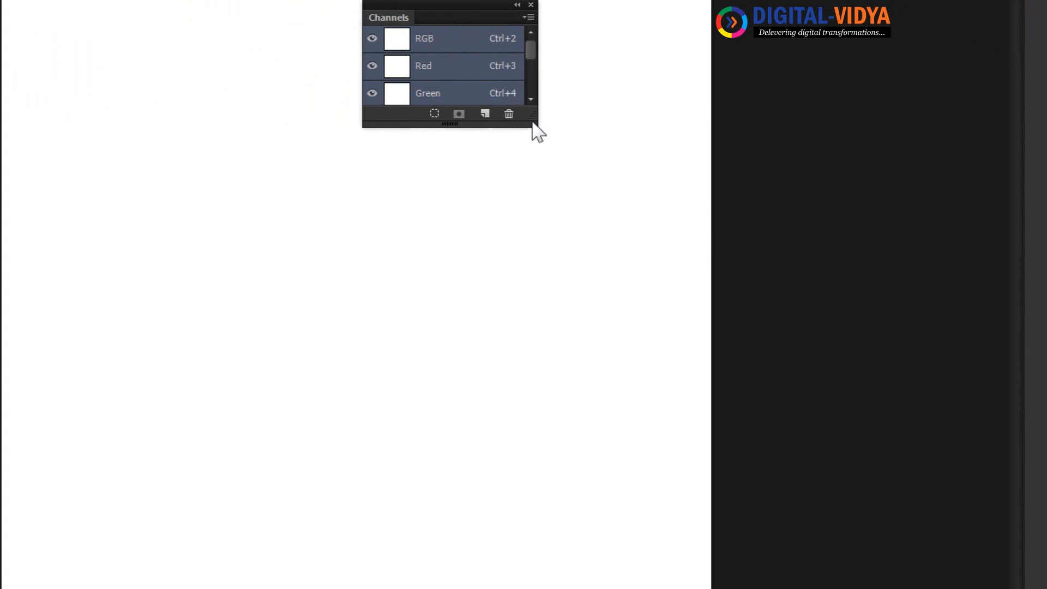
drag(500, 123, 532, 392)
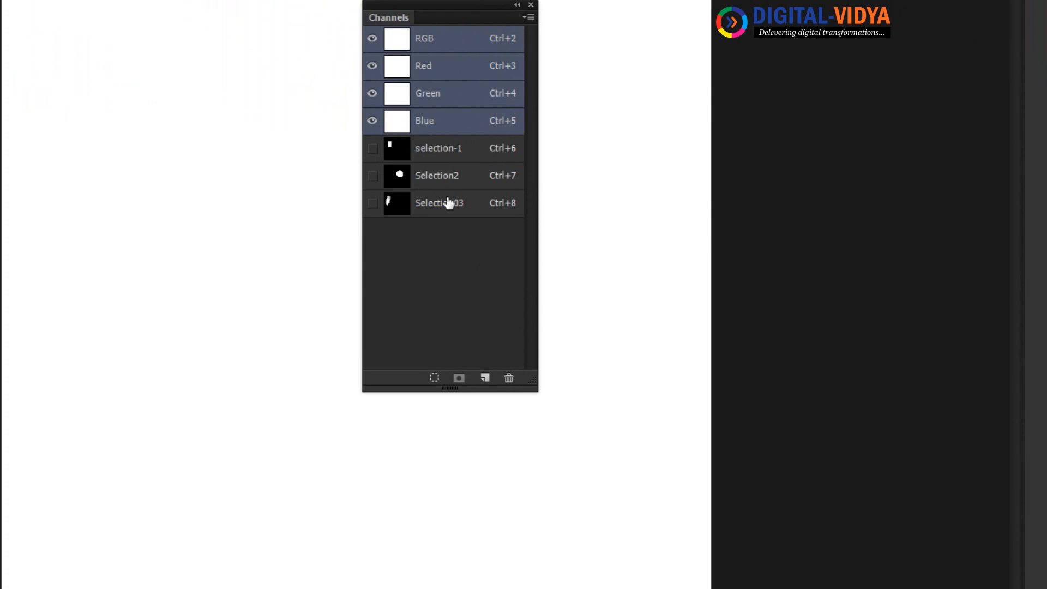
View the selection-1, Selection2 and Selection03 channels one after another, moving the Channels panel clear of the canvas.
click(438, 154)
click(435, 177)
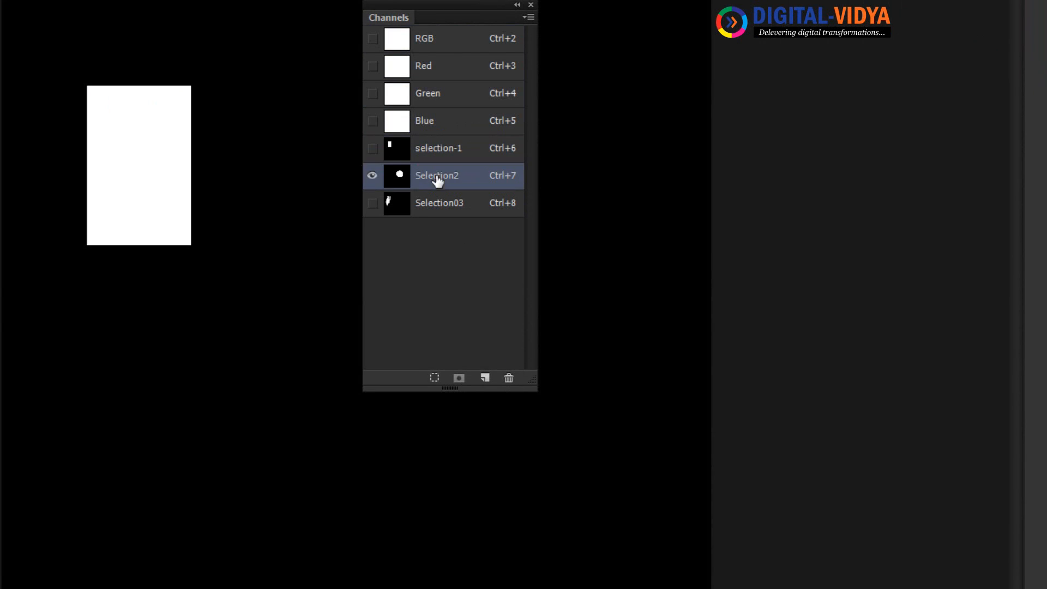
click(439, 207)
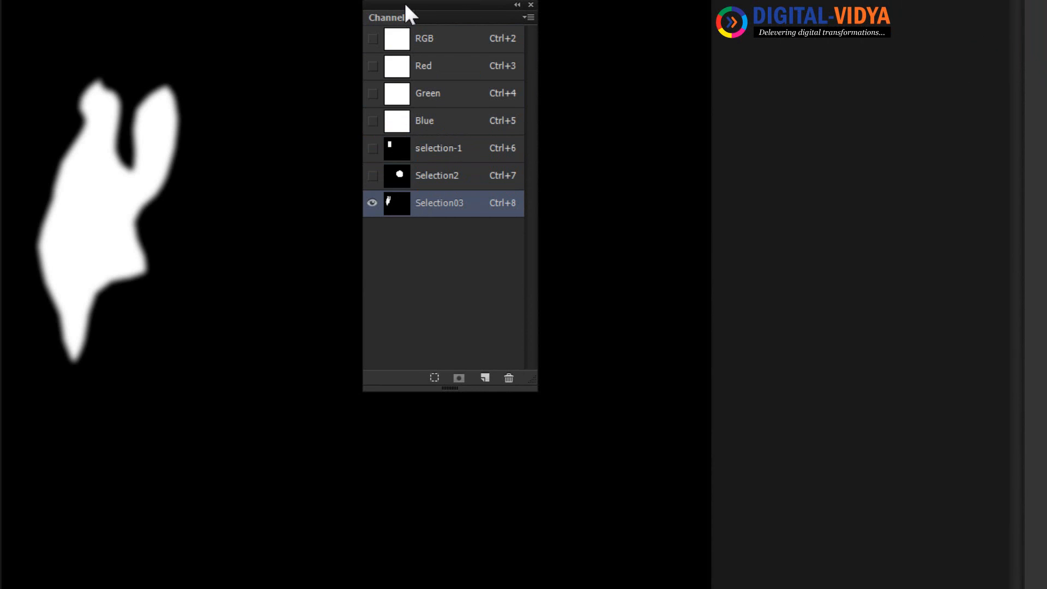
drag(403, 3, 591, 11)
click(622, 184)
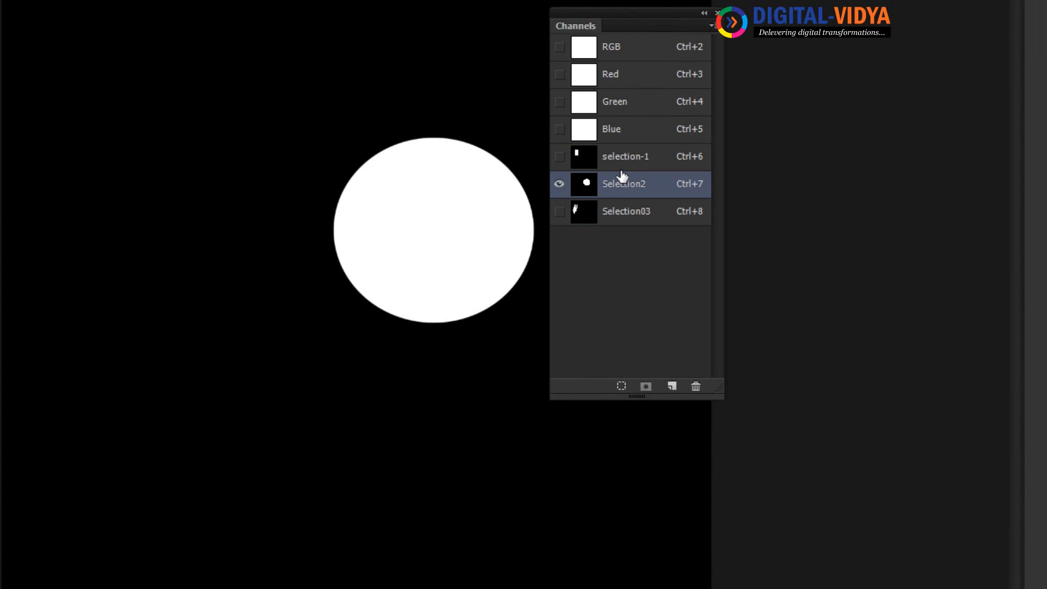
click(624, 159)
click(624, 185)
click(626, 225)
click(631, 188)
click(636, 161)
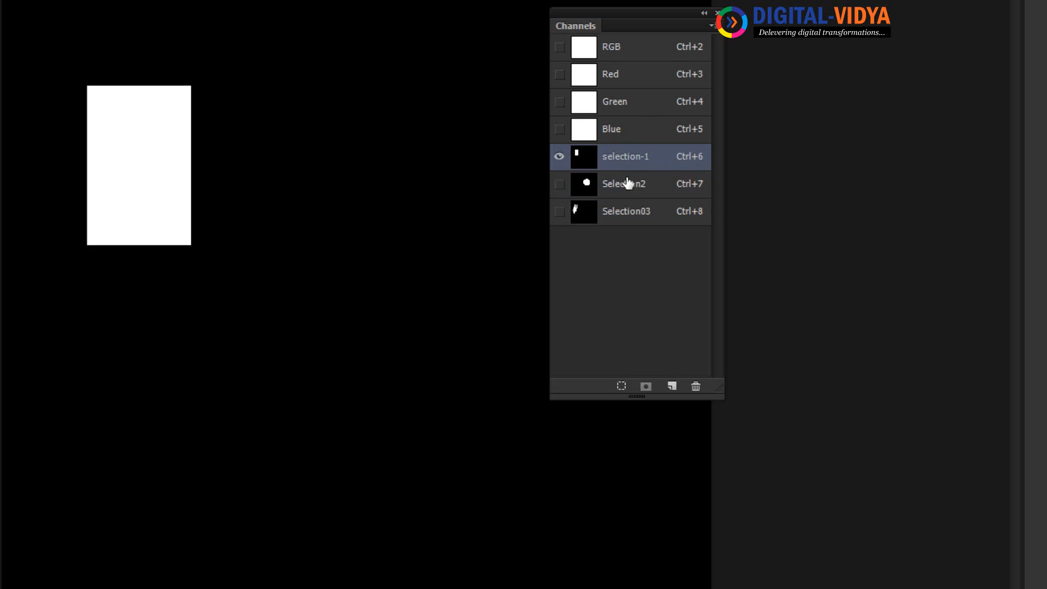
click(628, 184)
click(632, 210)
click(636, 186)
click(639, 158)
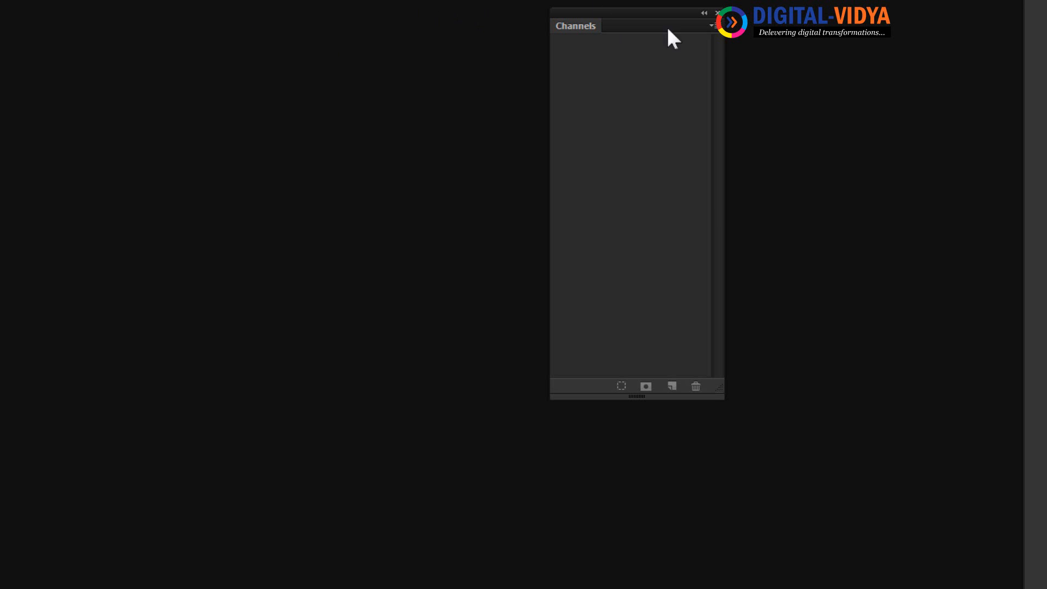
Close the Channels panel and create a new document named "Path Demo" with the Youtube Screen preset, 1280 by 1080 pixels.
click(718, 12)
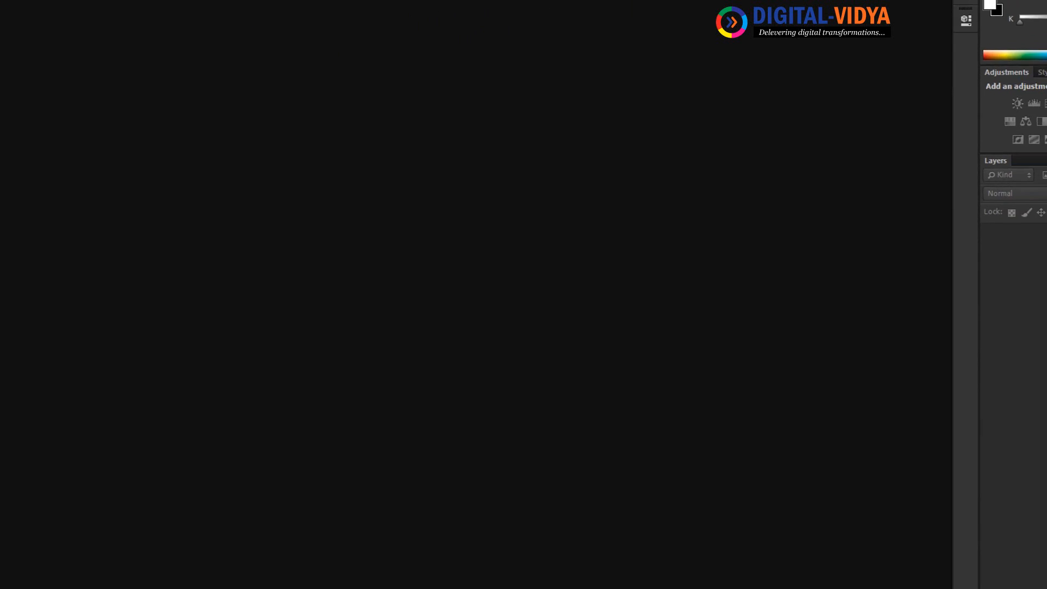
click(31, 7)
click(44, 20)
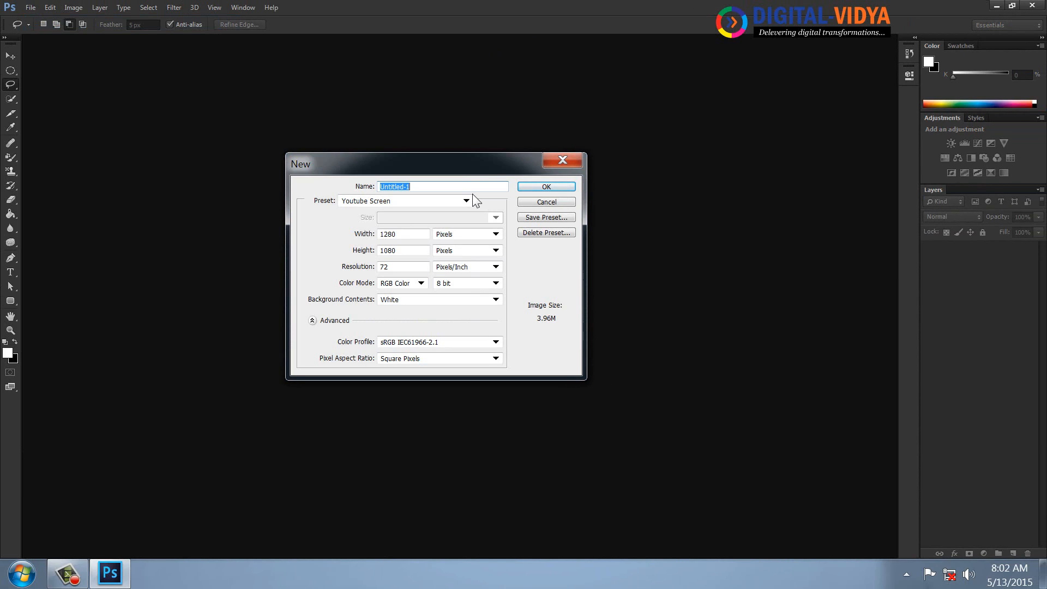
text(Path P)
click(557, 188)
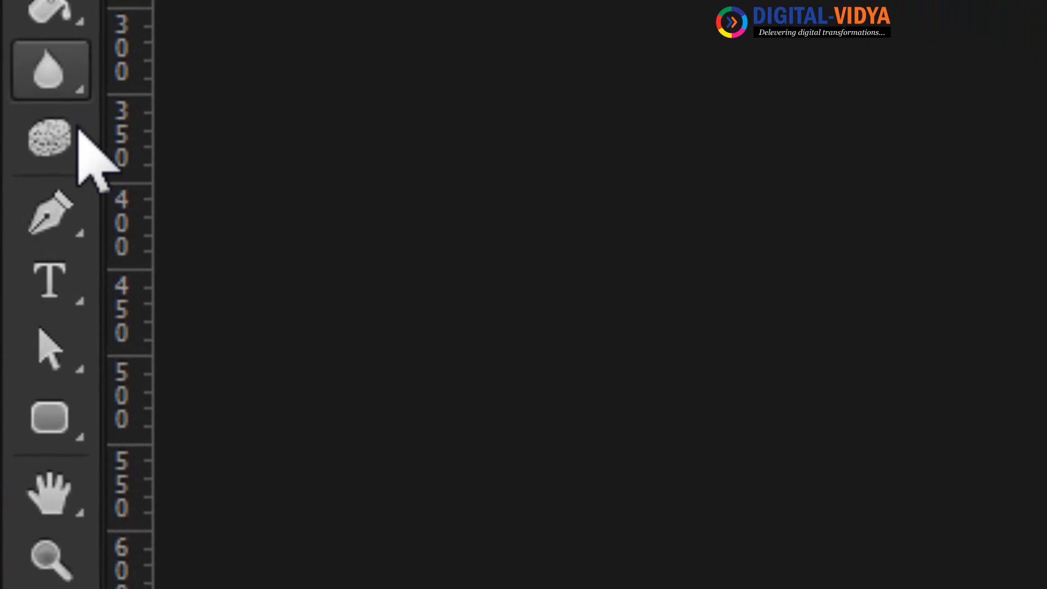
Draw a straight two-point Pen path rising gently from the canvas's lower-left area to its right side.
click(54, 294)
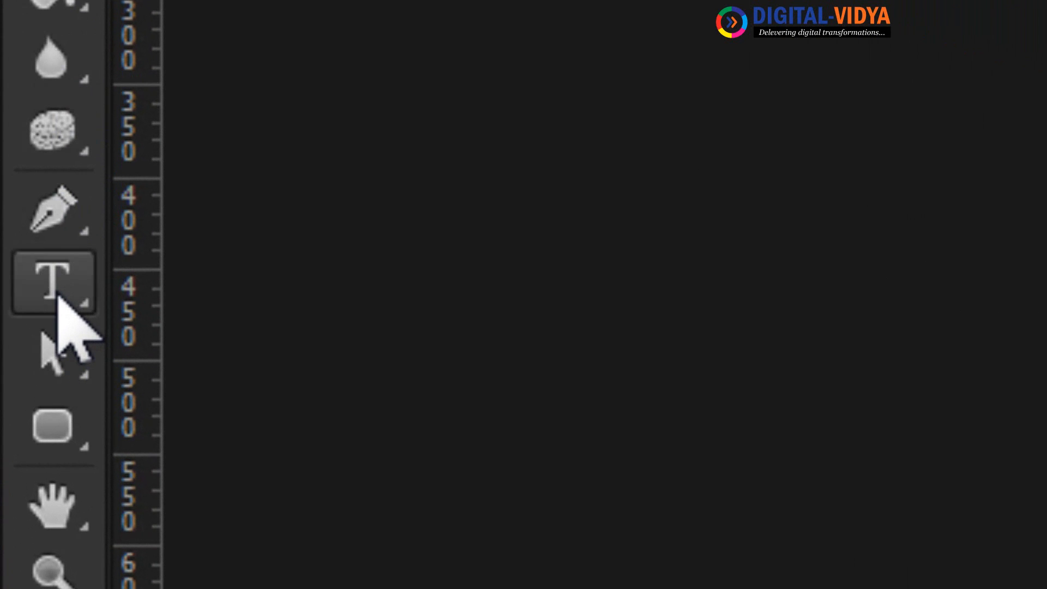
click(60, 210)
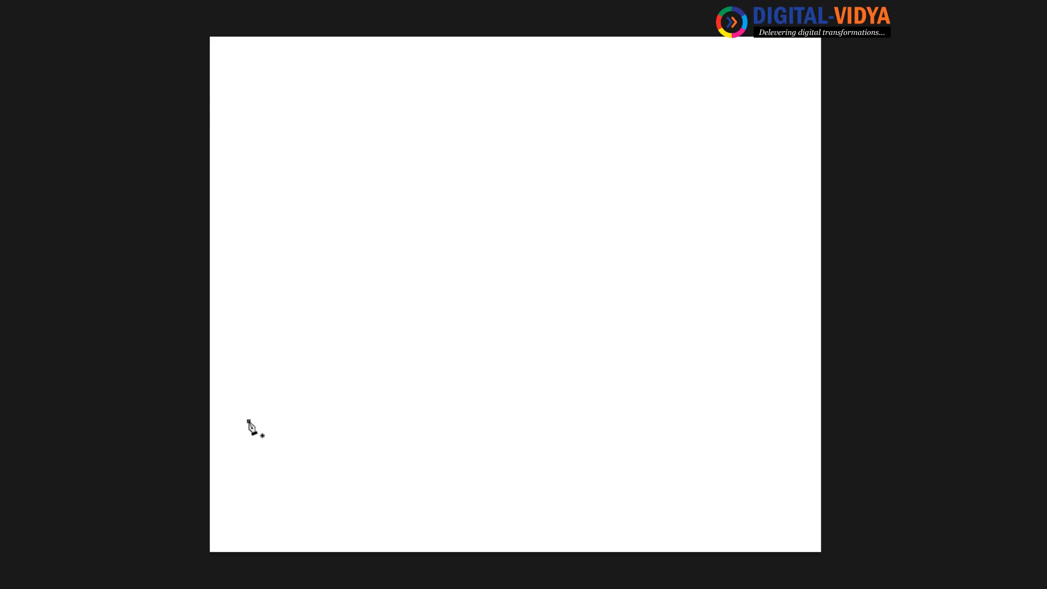
click(249, 421)
click(777, 360)
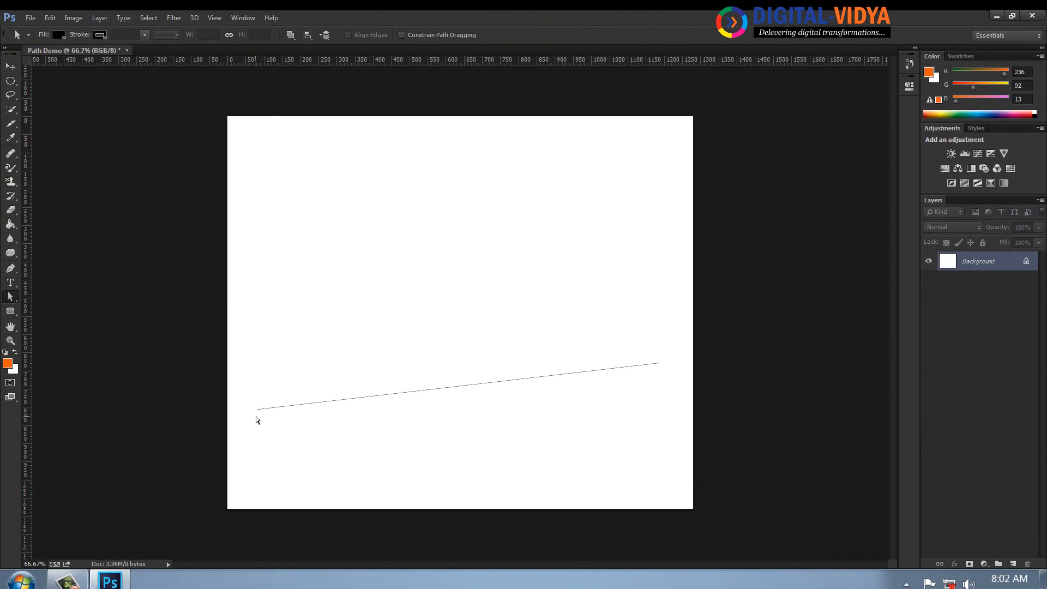
Move the path's left anchor point to the canvas's upper-left area and its right anchor point to the lower-right area.
click(256, 409)
click(660, 363)
right_click(20, 295)
click(56, 307)
drag(235, 385, 254, 179)
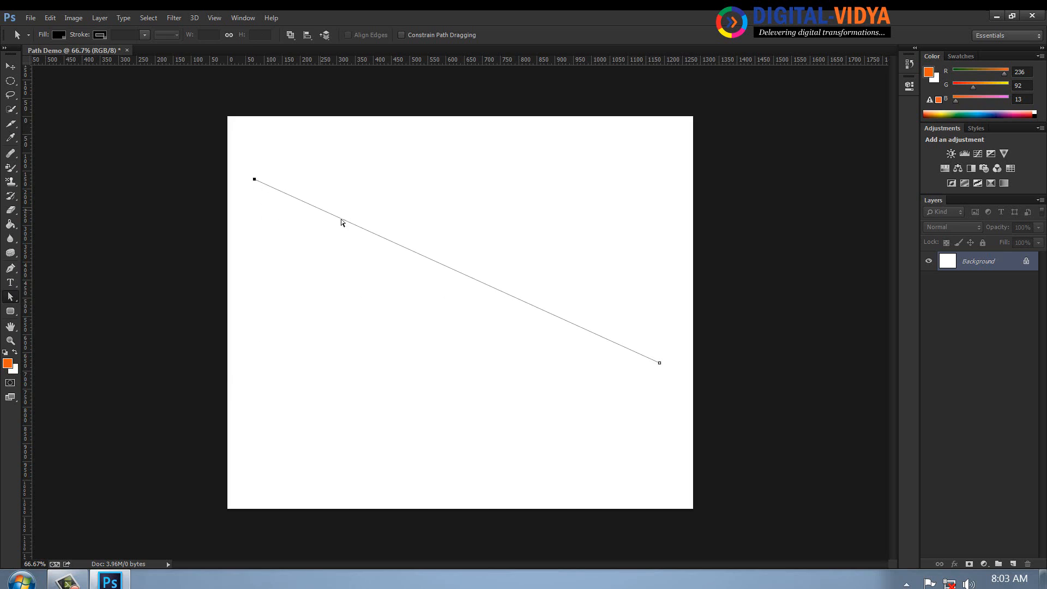
click(660, 363)
drag(660, 363, 675, 457)
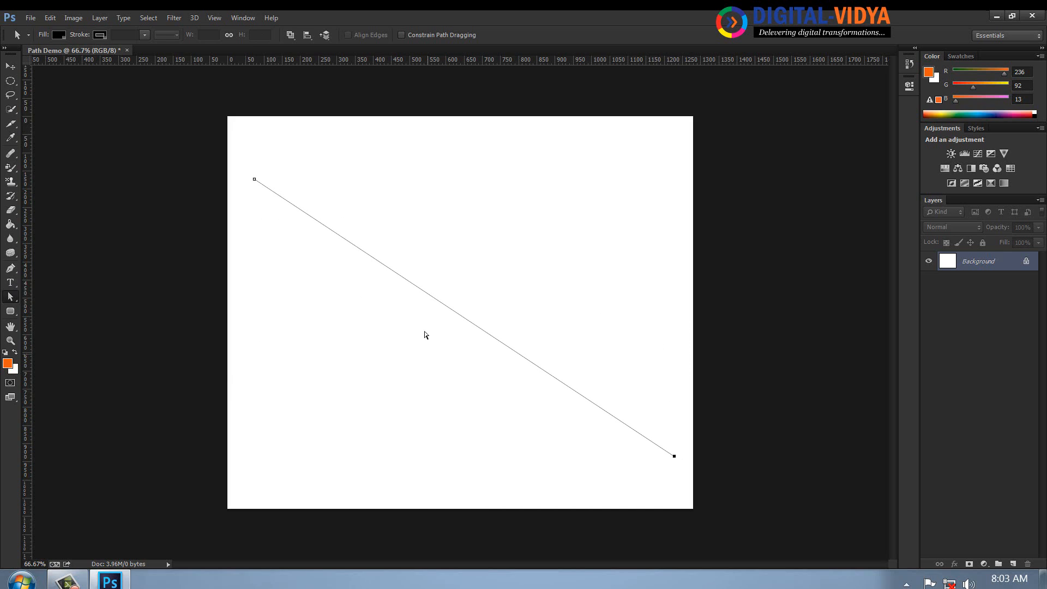
Shift the diagonal path segment slightly right and pull its lower-right end point inward along the diagonal.
mouse_move(464, 322)
mouse_down()
mouse_move(472, 303)
mouse_move(460, 352)
mouse_move(482, 322)
mouse_up()
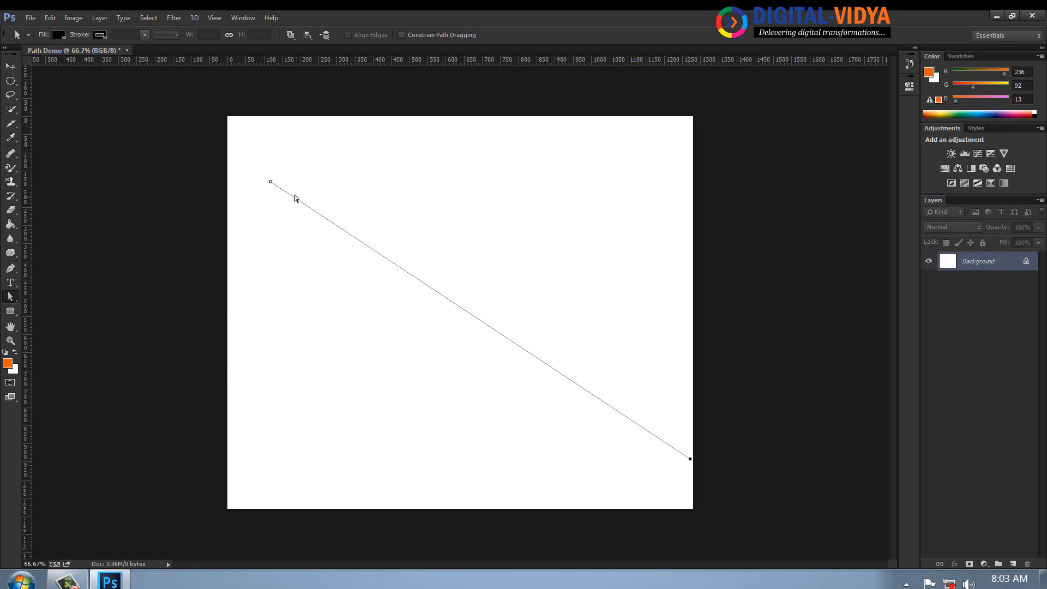
click(690, 459)
drag(690, 460, 620, 415)
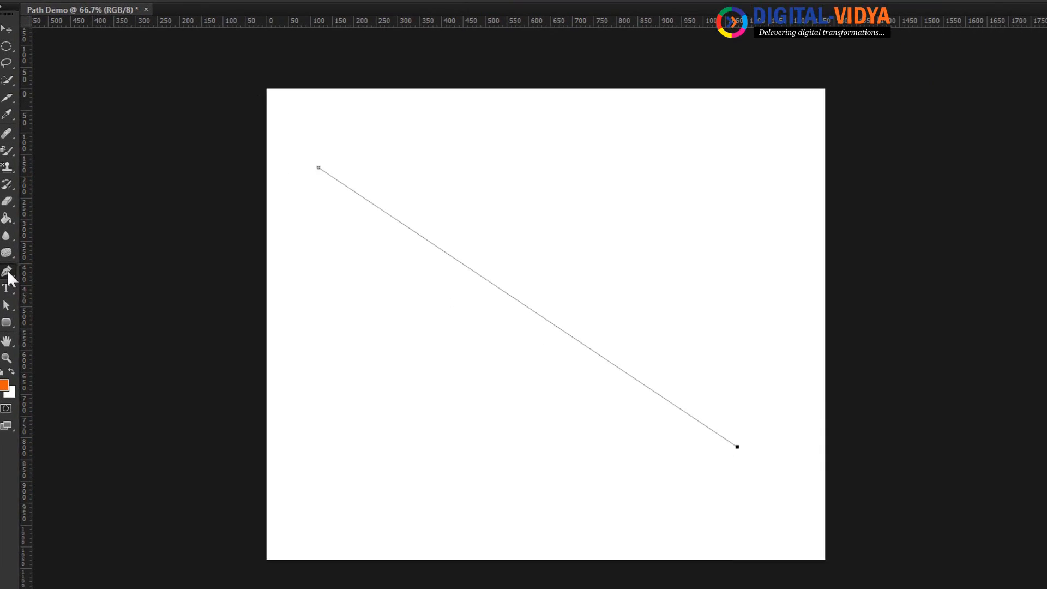
Add an anchor point at the middle of the path and adjust both direction handles to bend it into an S-curve.
click(10, 268)
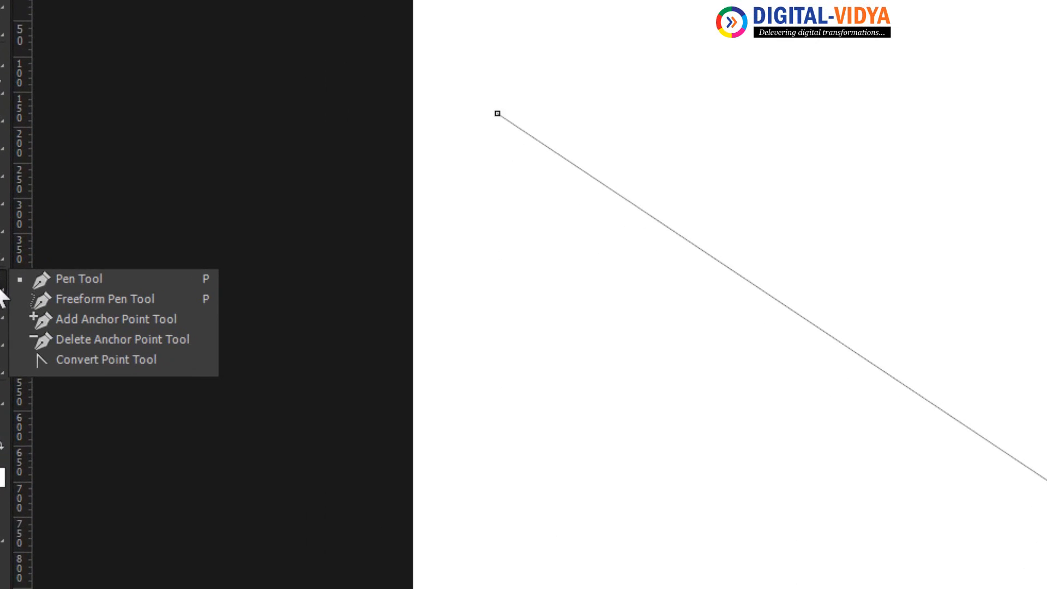
click(139, 338)
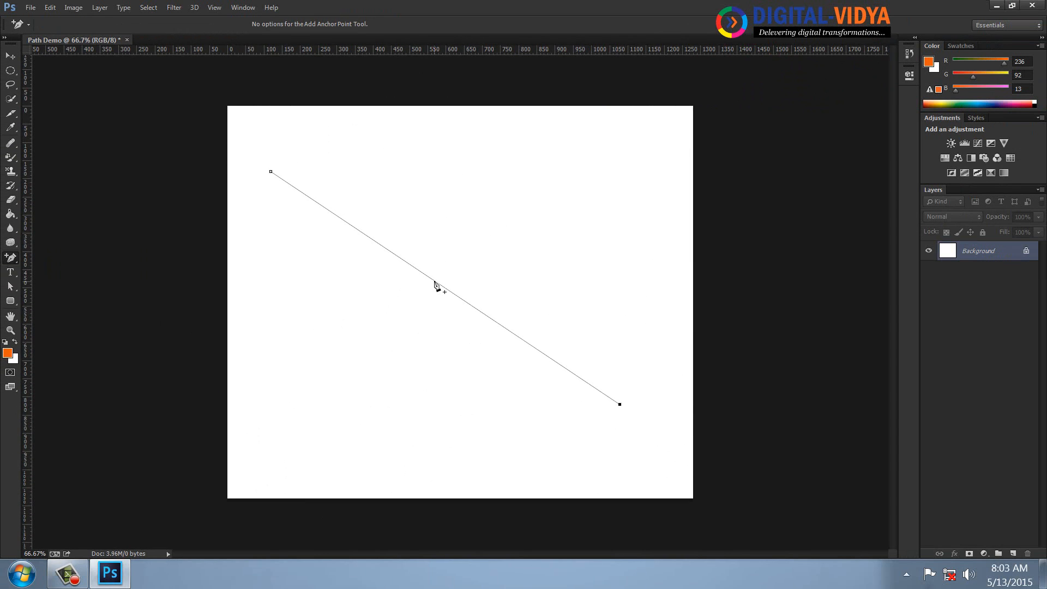
click(434, 282)
drag(351, 224, 253, 269)
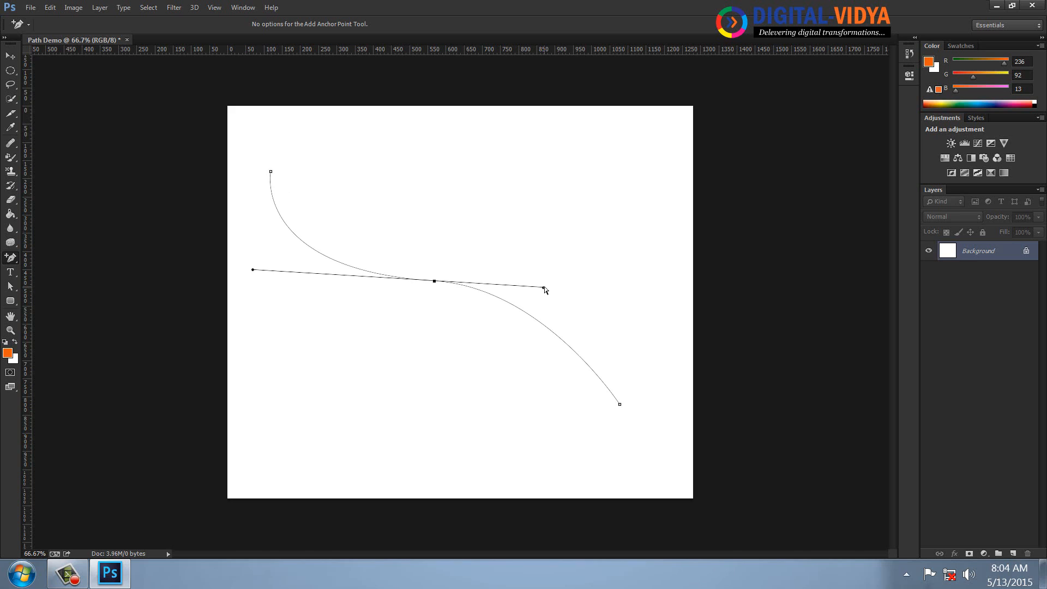
drag(544, 288, 567, 283)
click(471, 343)
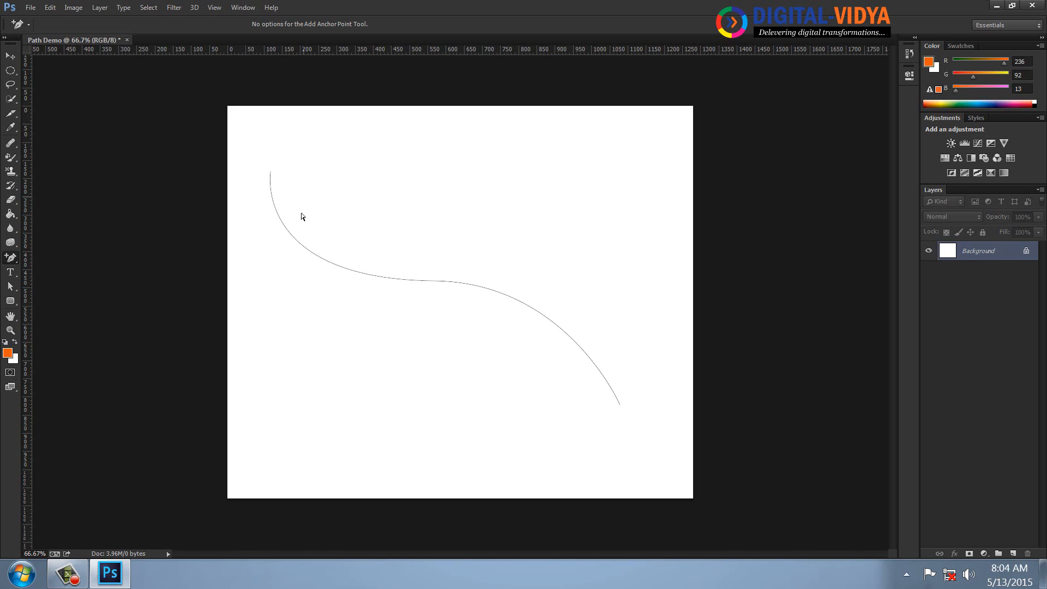
Add the text "welcome to photoshop cc training from digital vidya" along the curved path, starting just before its middle.
drag(266, 194, 290, 162)
click(10, 271)
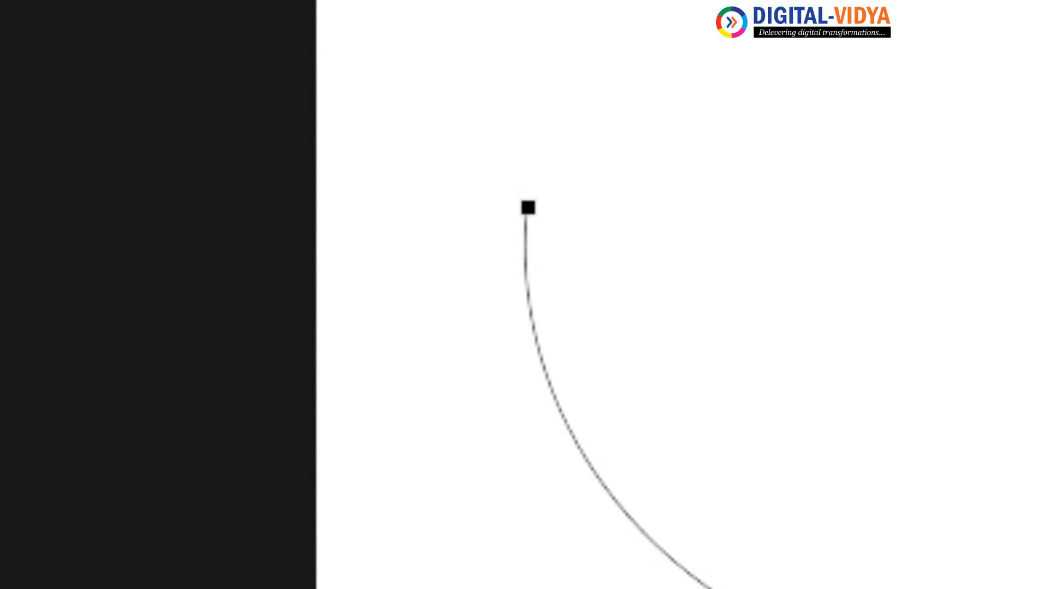
click(652, 433)
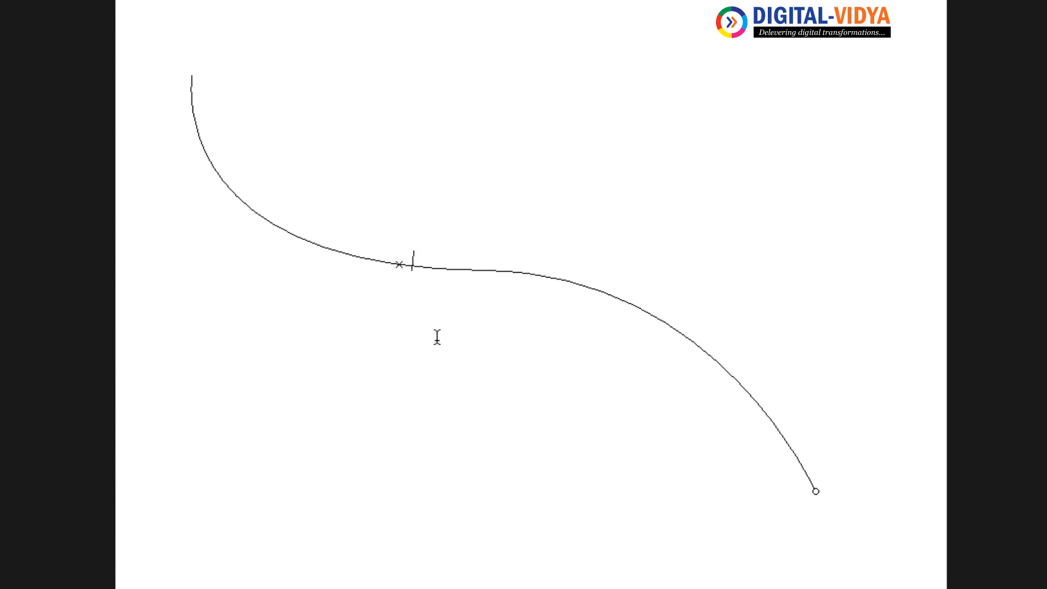
text(welcome to)
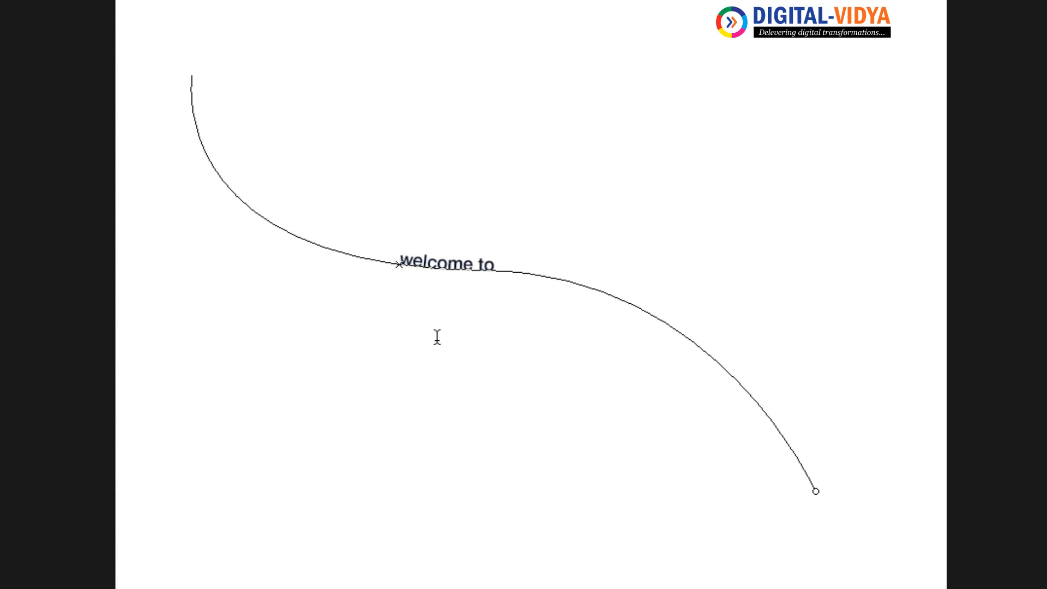
text( photosho)
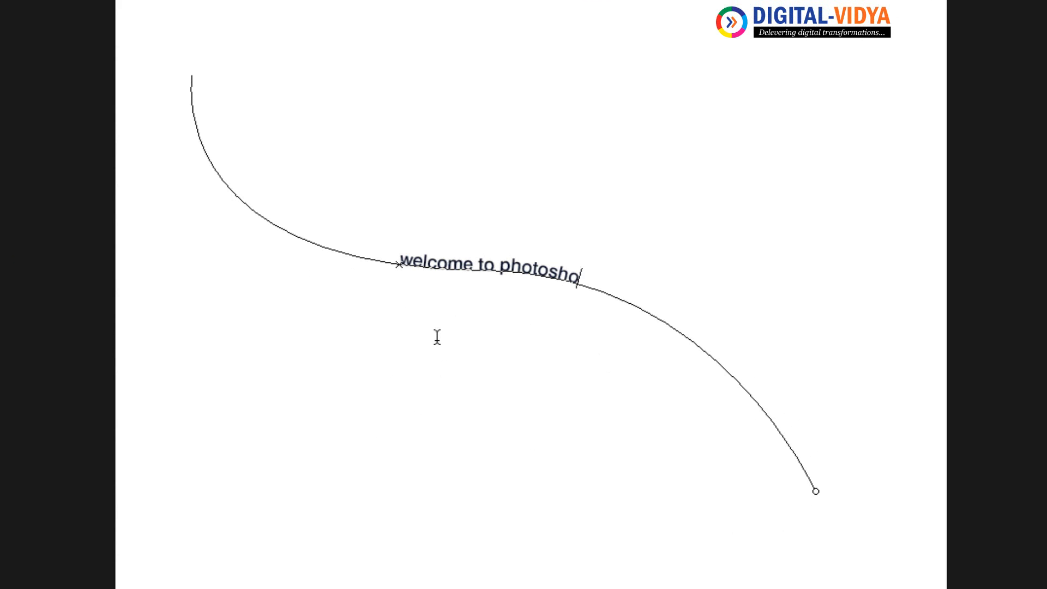
text(p cc trai)
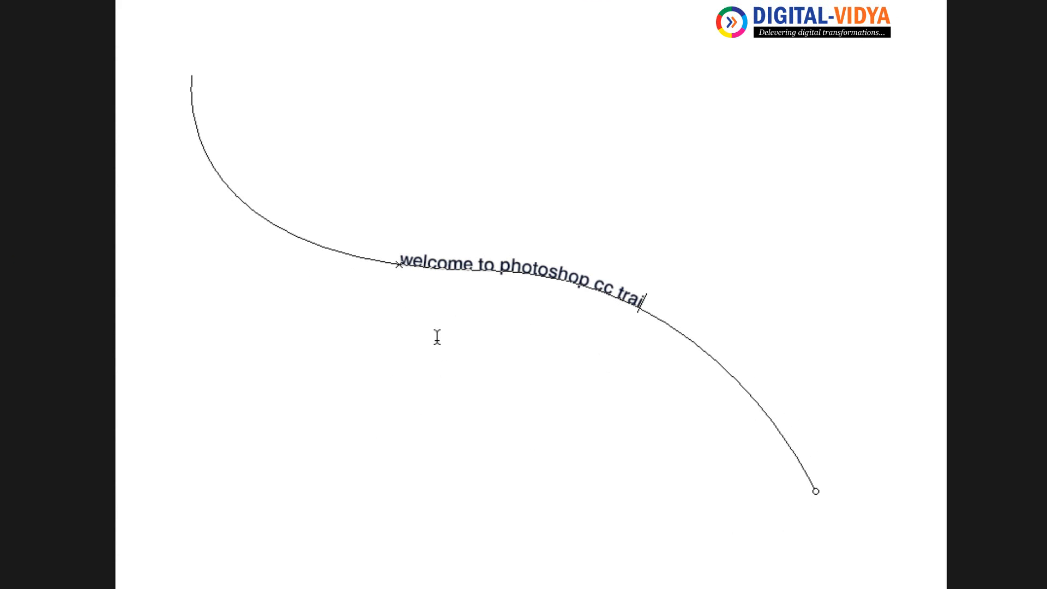
text(ning fr)
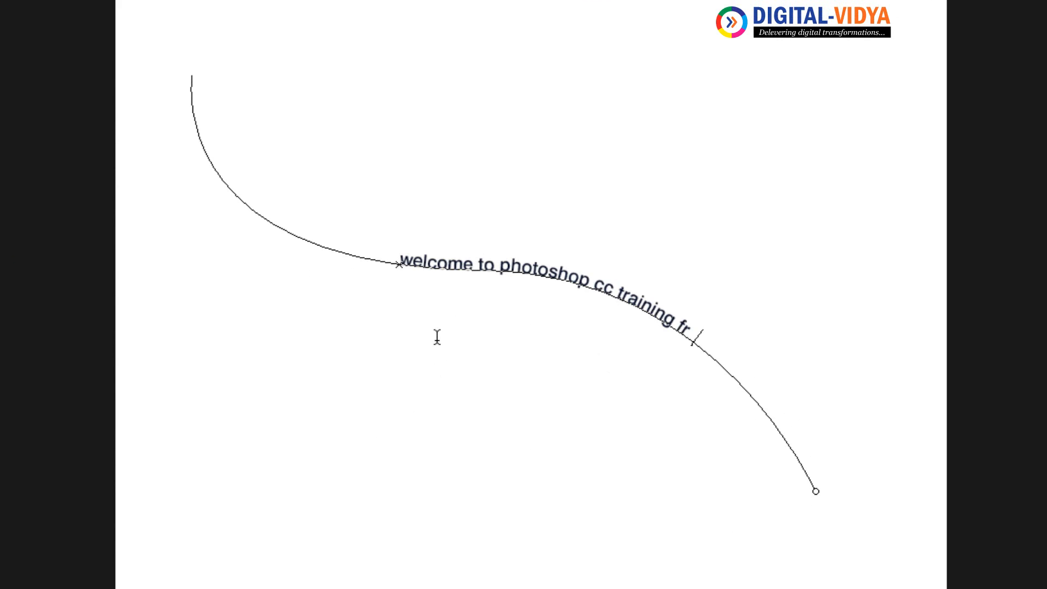
text(om digi)
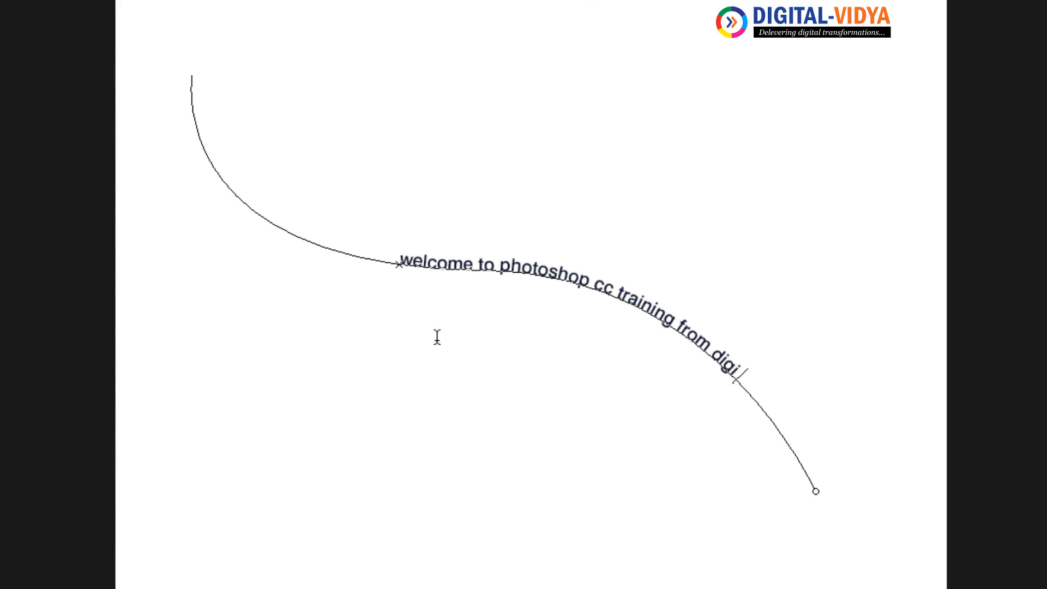
text(tal vidya)
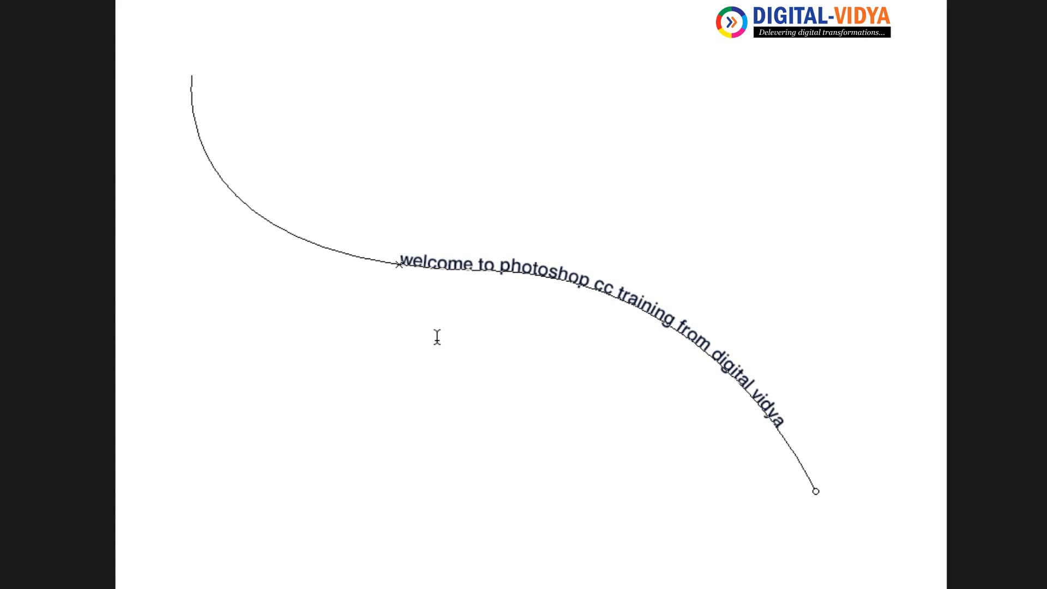
Select all the text on the path and enlarge its font size by three increments.
key(ctrl+a)
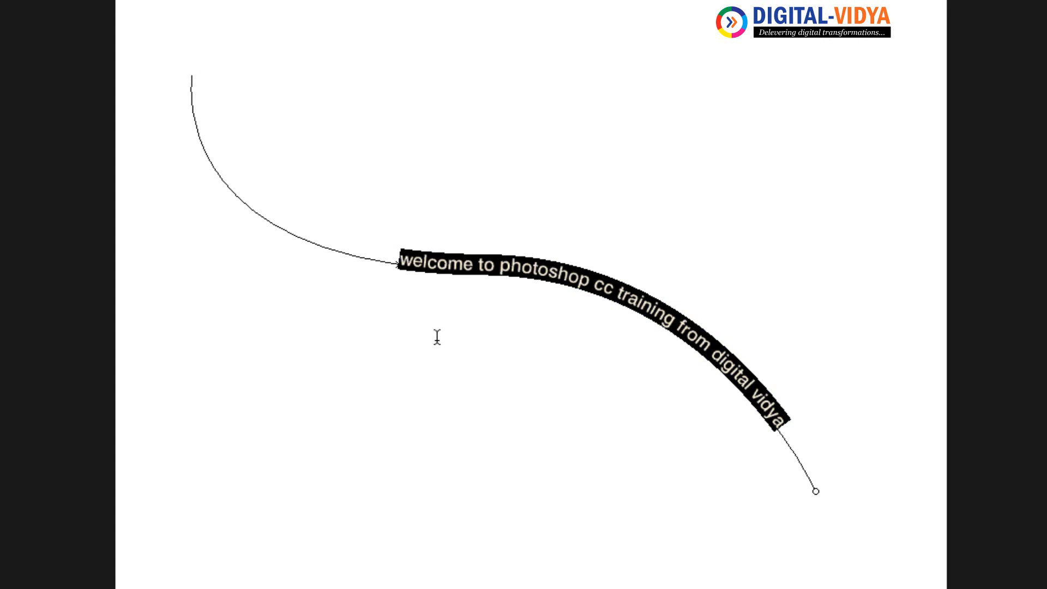
key(ctrl+shift+period)
key(ctrl+shift+period)
key(ctrl+shift+period)
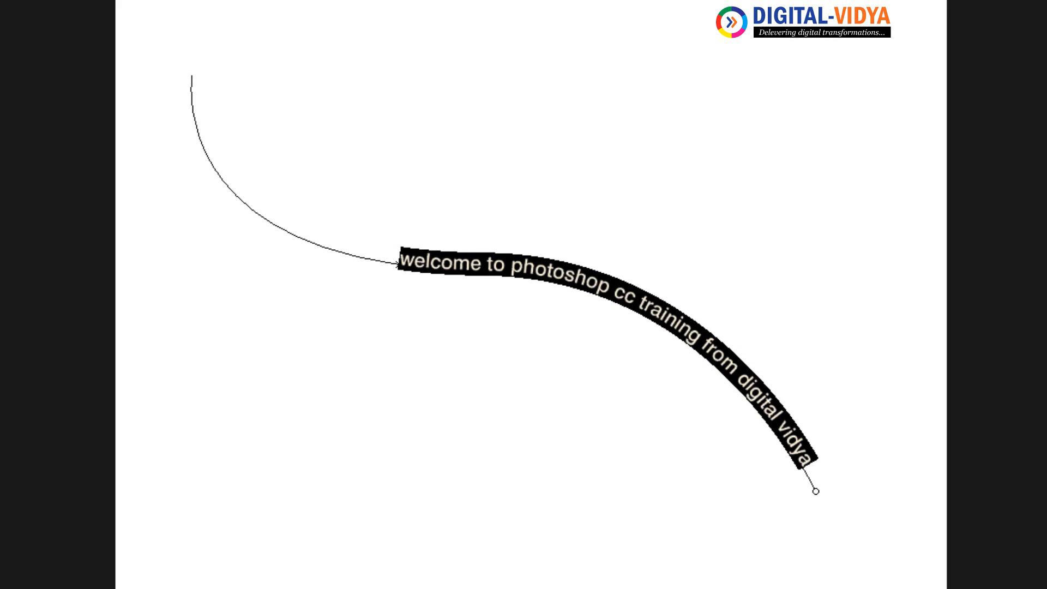
Move the curved text layer slightly left and up on the canvas with the Move tool.
click(10, 56)
drag(547, 268, 512, 250)
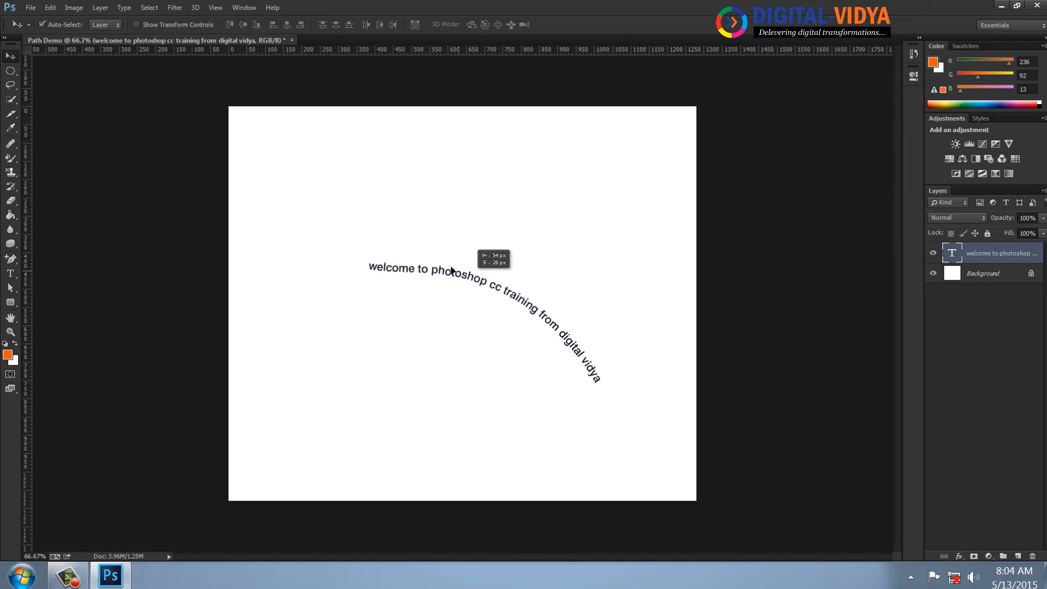
drag(451, 270, 472, 275)
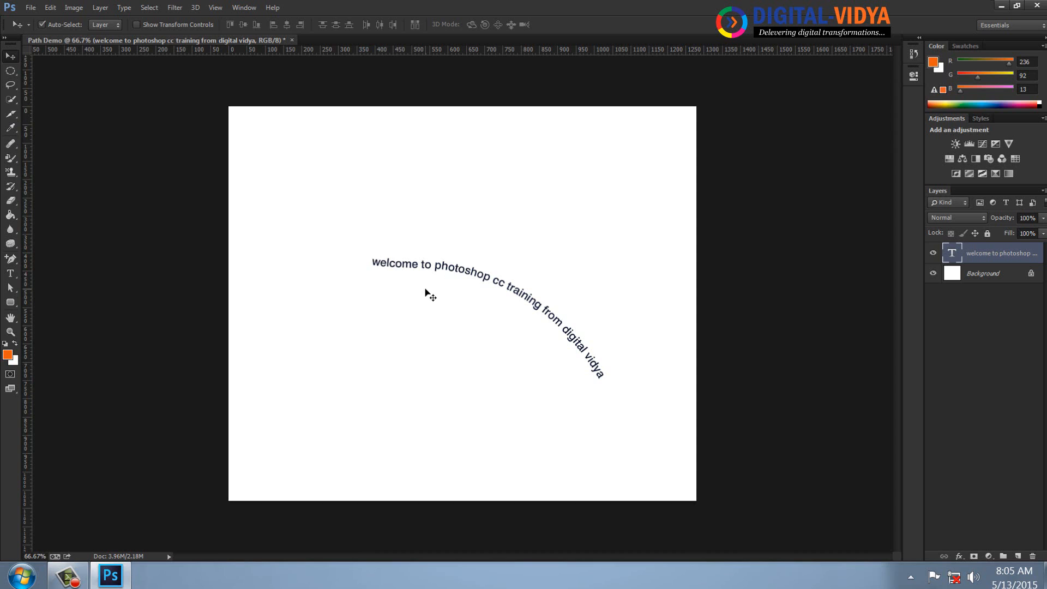
Close the Path Demo document without saving and create a document named "Pen tool" using the Youtube Screen preset.
click(293, 40)
click(520, 216)
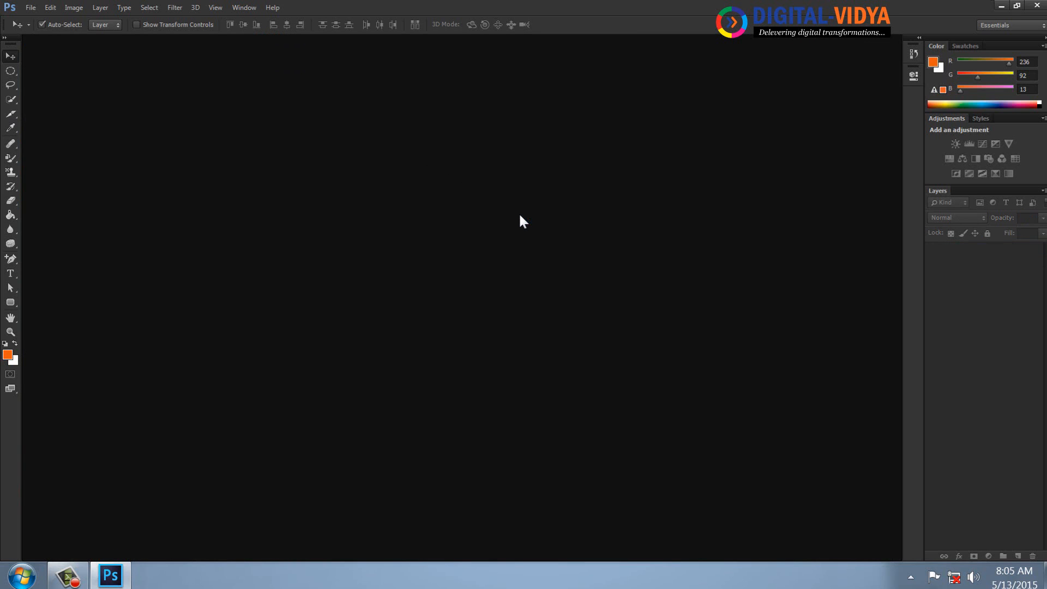
key(ctrl+n)
click(410, 201)
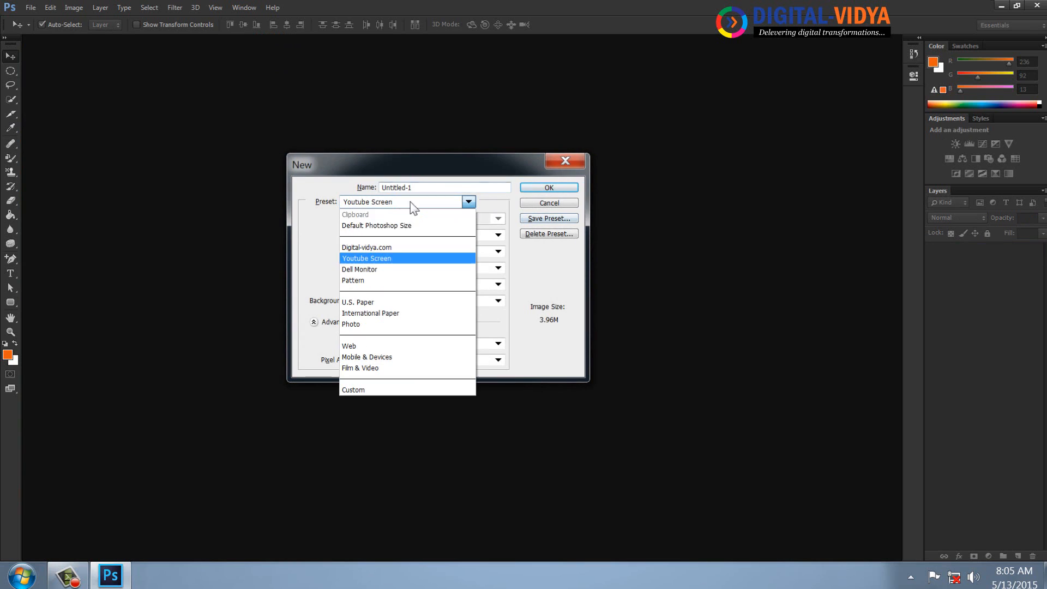
click(368, 257)
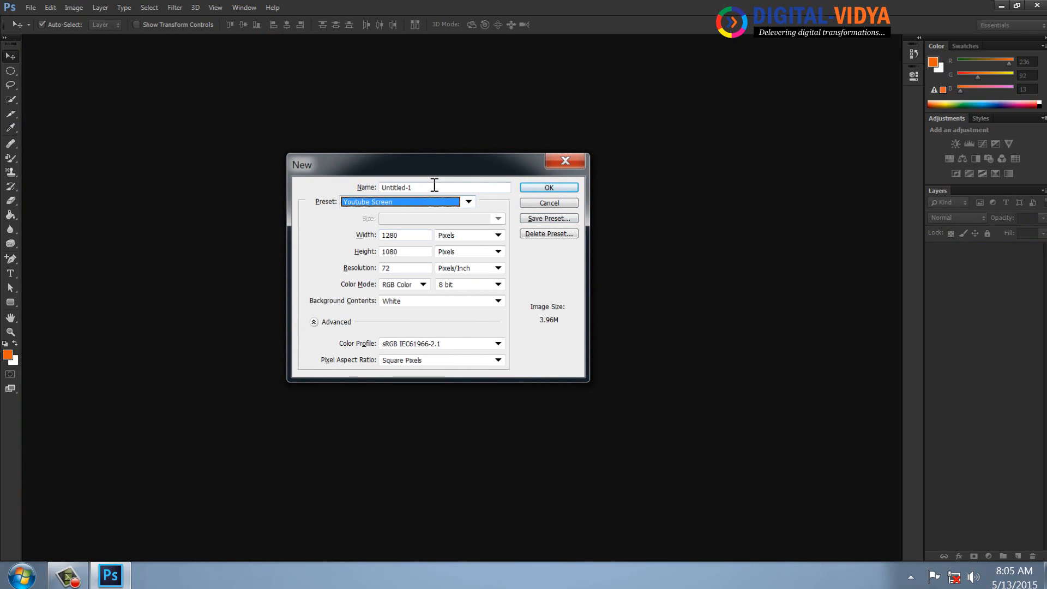
drag(435, 186, 350, 182)
text(Pen tool)
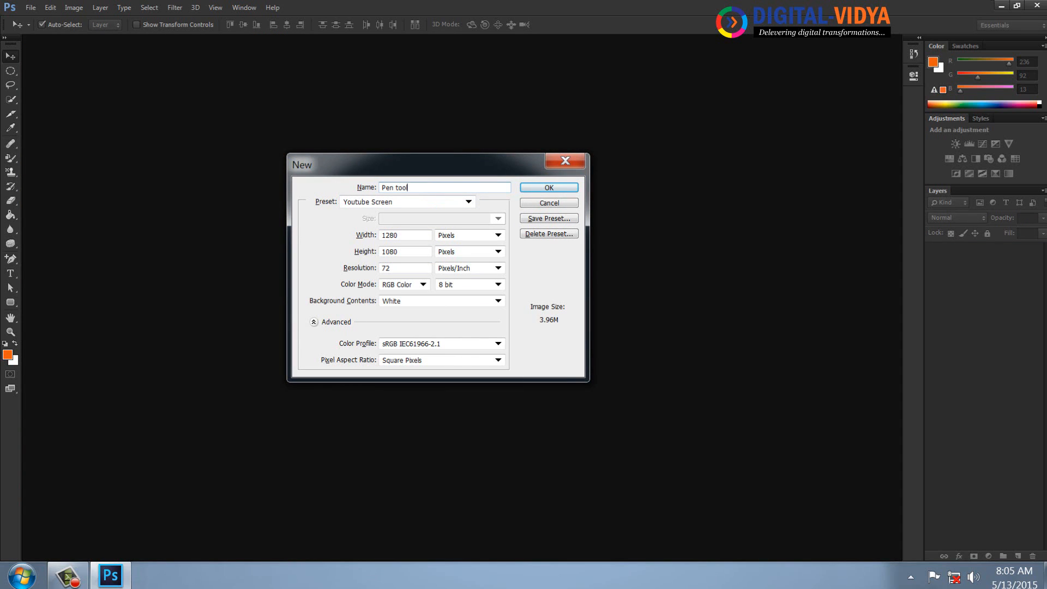
key(Return)
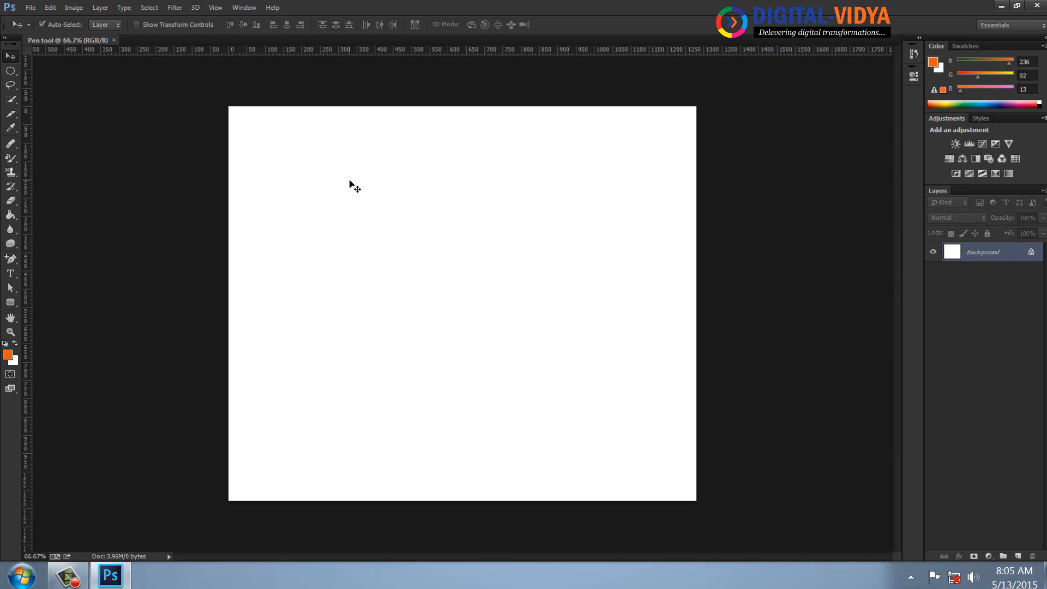
Draw an open inverted-V path with the Pen tool using three straight-segment anchor points across the canvas.
click(8, 261)
click(54, 260)
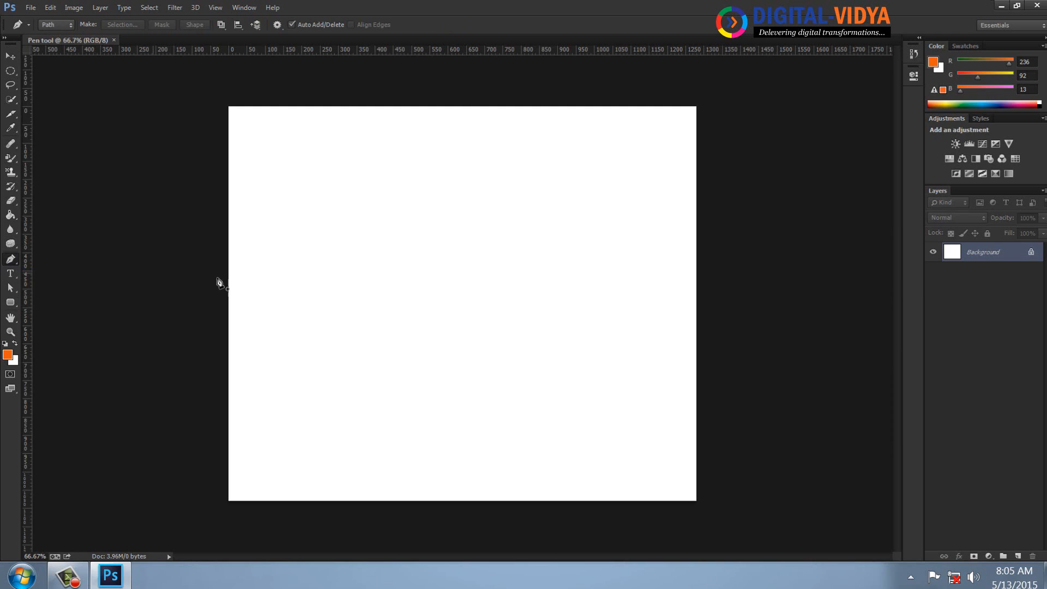
click(307, 404)
click(395, 217)
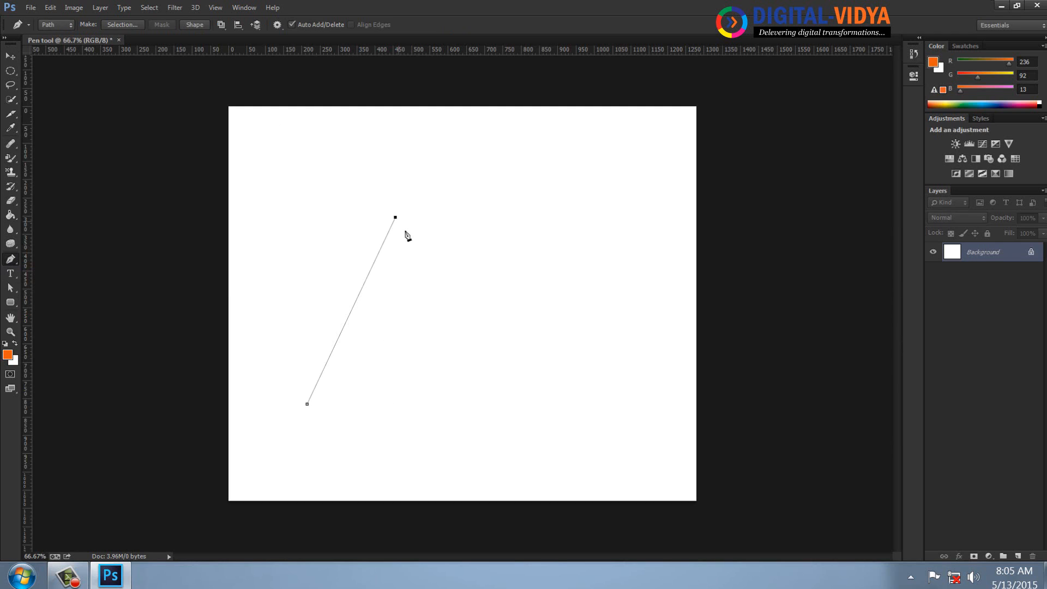
click(608, 393)
Reposition all three anchor points with the Direct Selection tool to widen the base and centre and lower the peak.
click(11, 288)
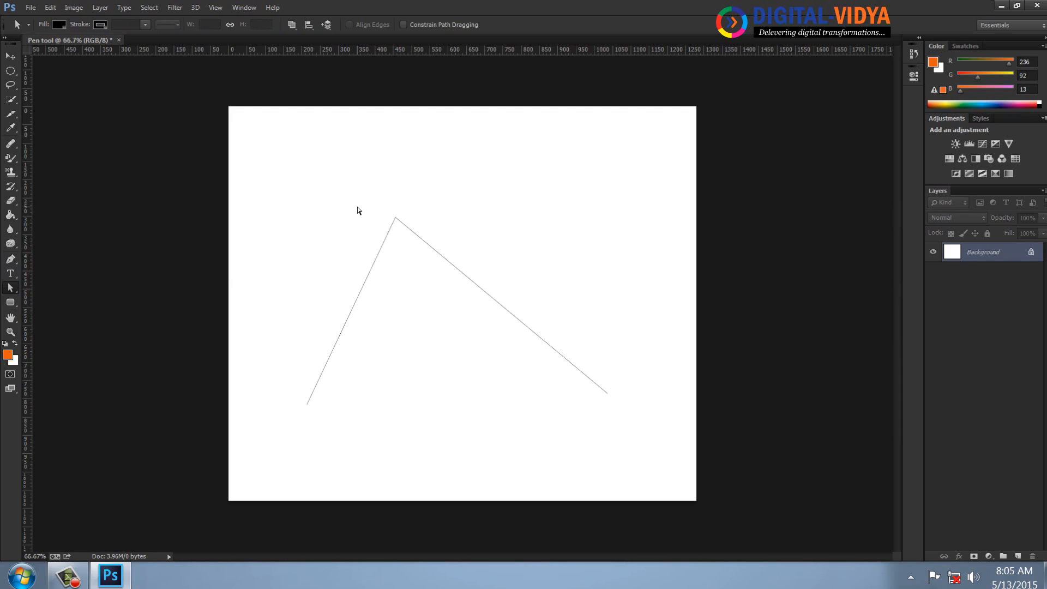
right_click(12, 288)
click(66, 298)
drag(380, 199, 435, 221)
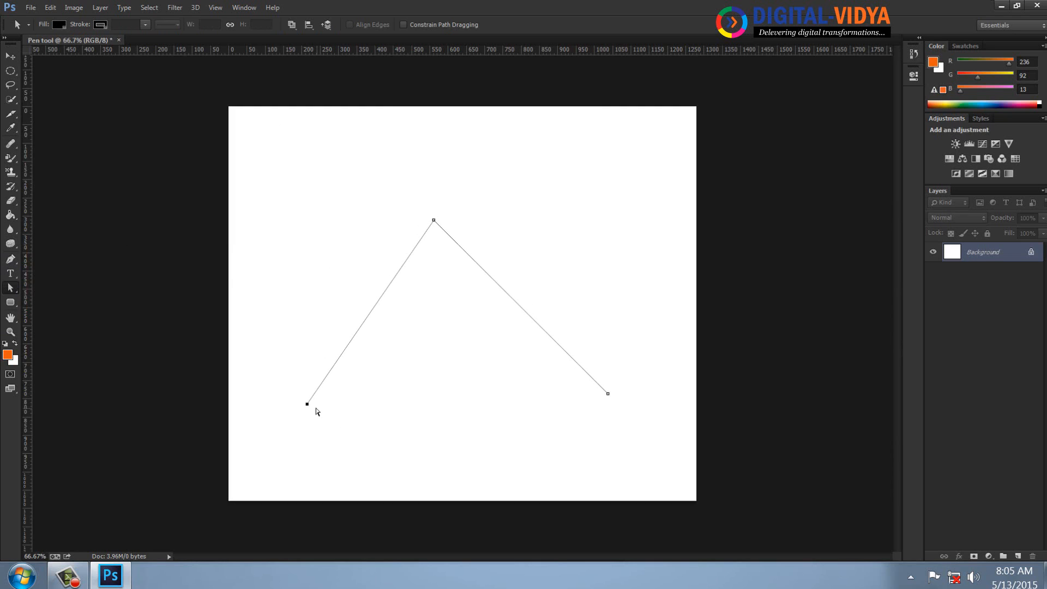
drag(308, 404, 273, 406)
drag(608, 393, 614, 403)
drag(403, 180, 487, 244)
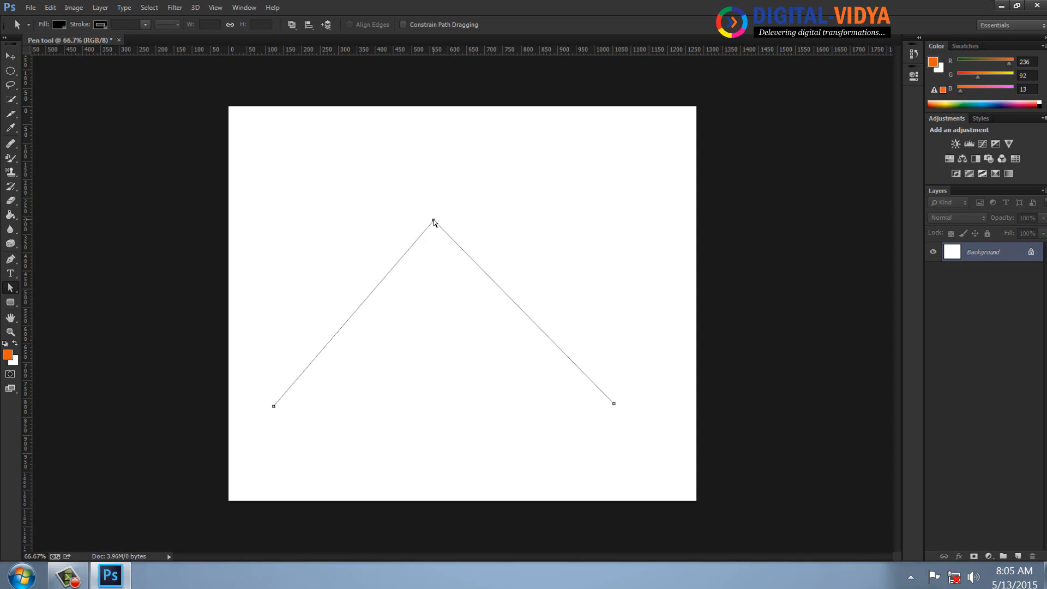
drag(434, 222, 436, 257)
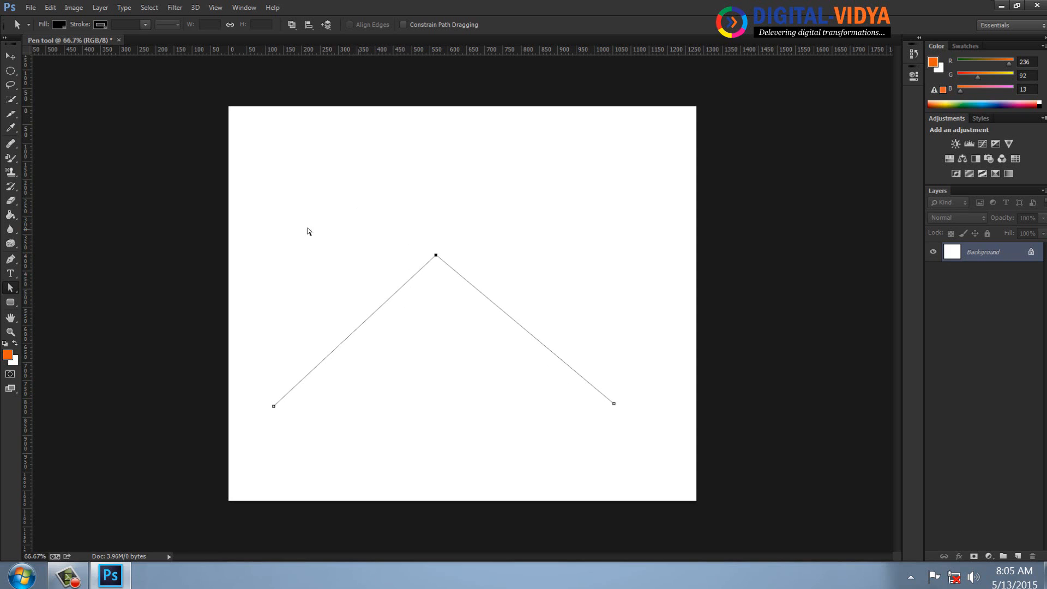
Convert the peak anchor into a smooth point with the Convert Point tool, pulling out horizontal handles to form an arch.
drag(10, 261, 49, 298)
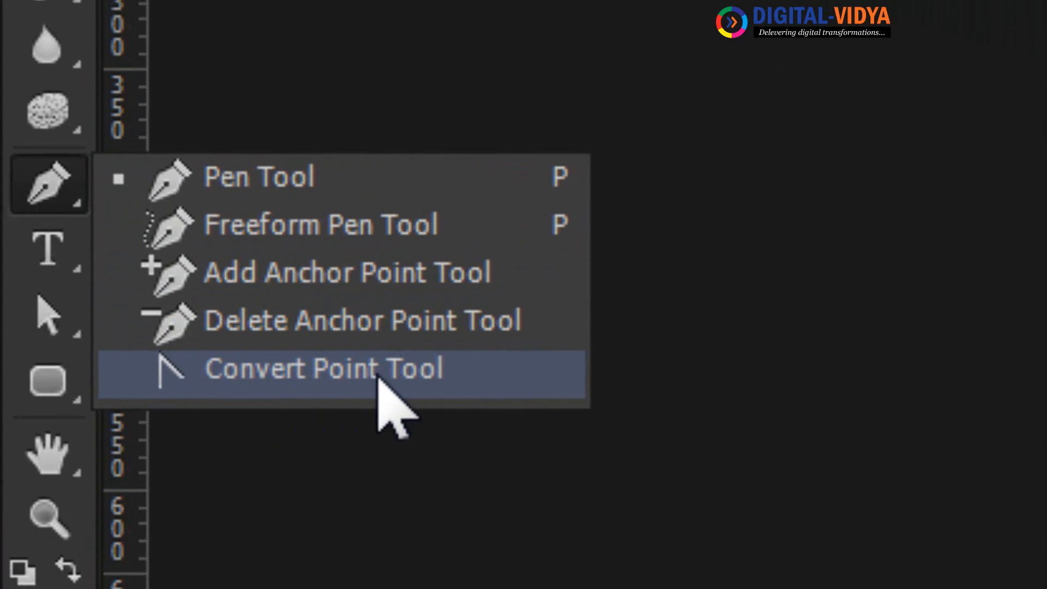
click(286, 383)
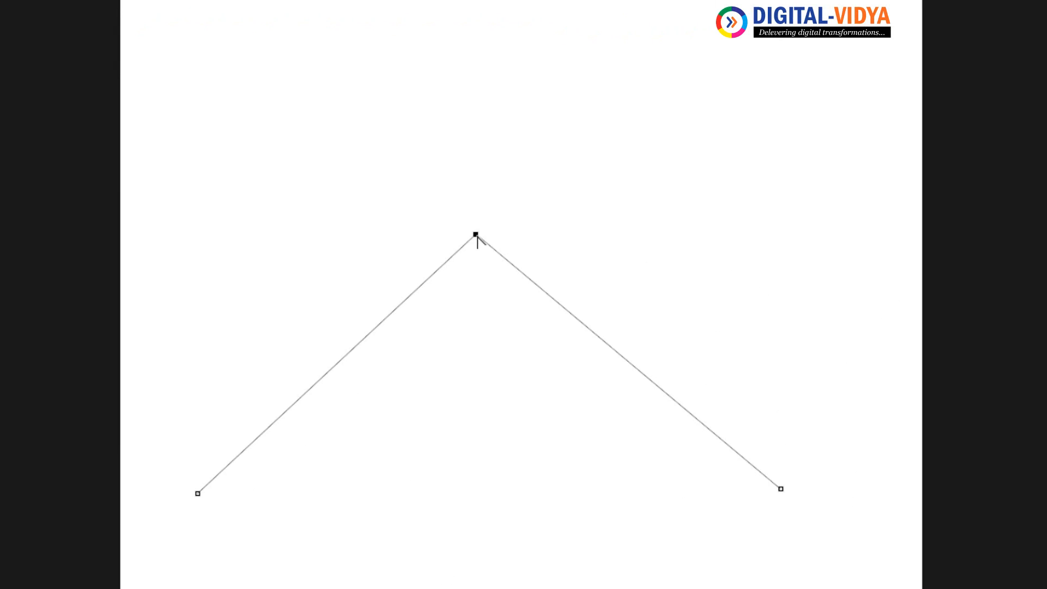
drag(475, 235, 689, 231)
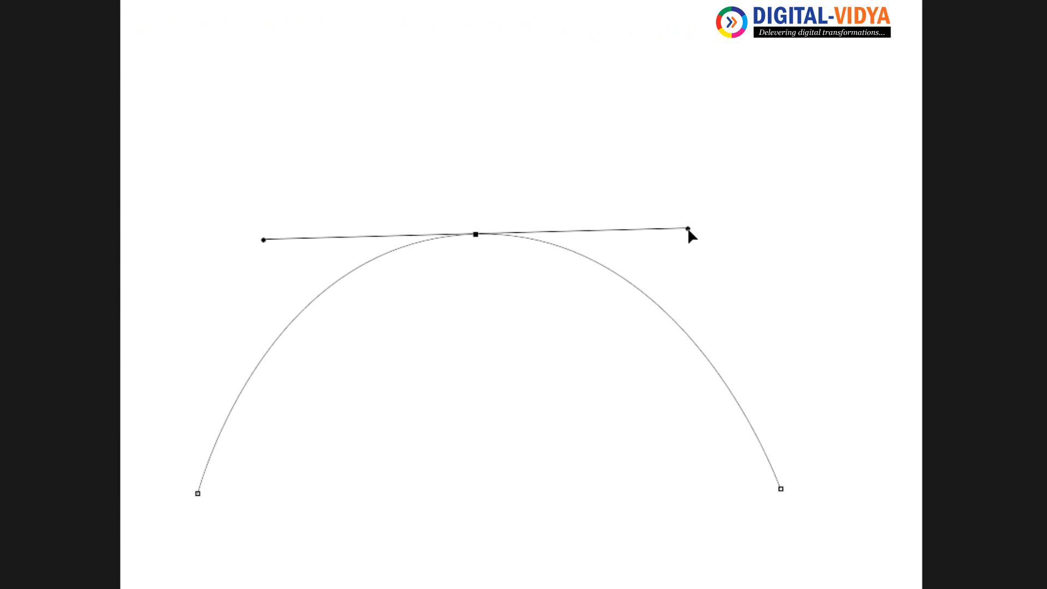
click(545, 352)
drag(491, 247, 597, 336)
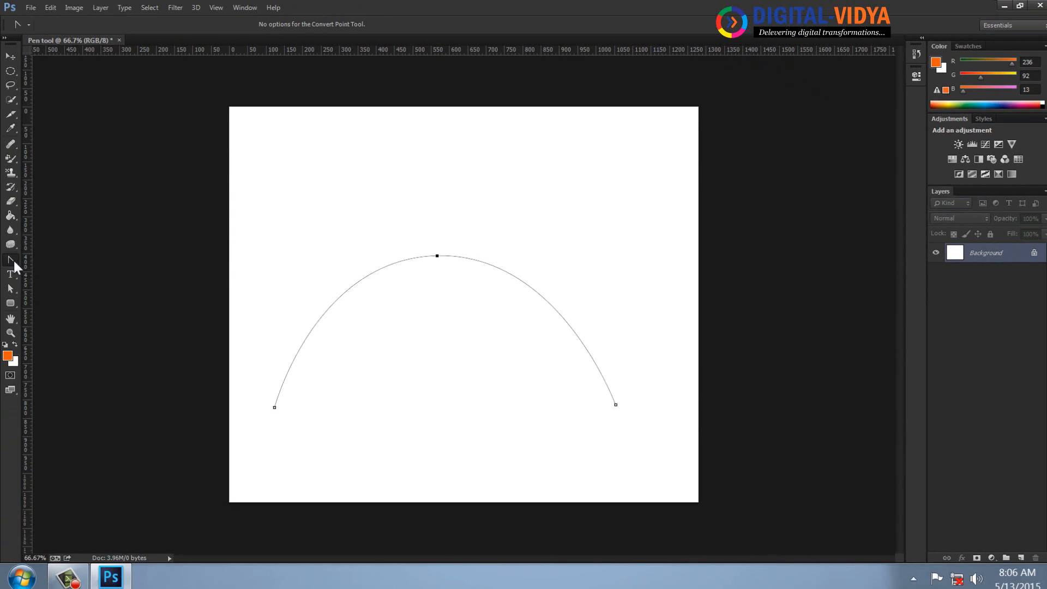
Add one anchor point midway along each side of the arch with the Add Anchor Point tool.
right_click(12, 259)
click(57, 280)
click(330, 308)
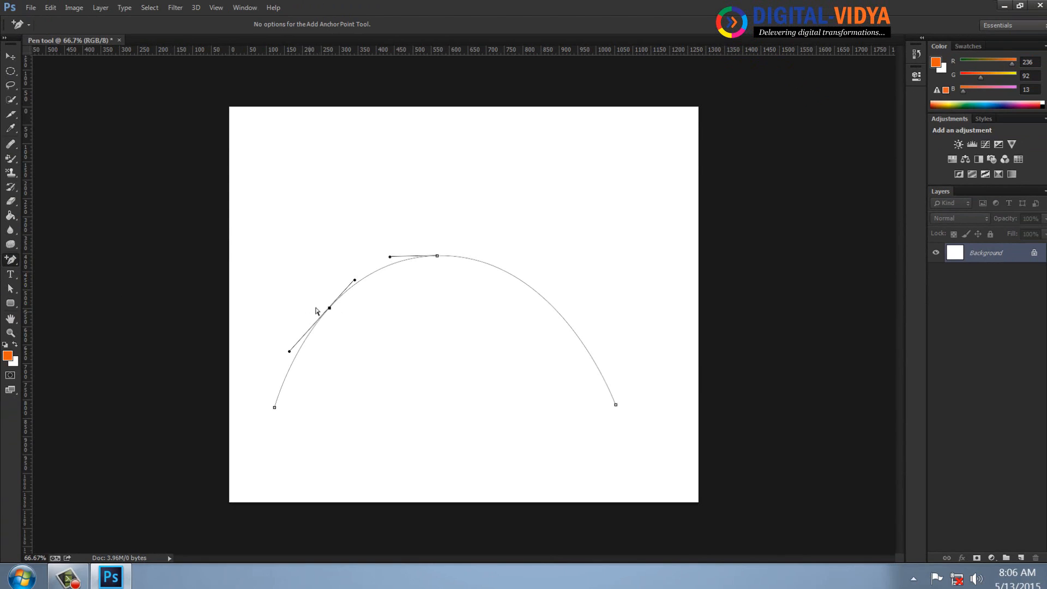
click(554, 308)
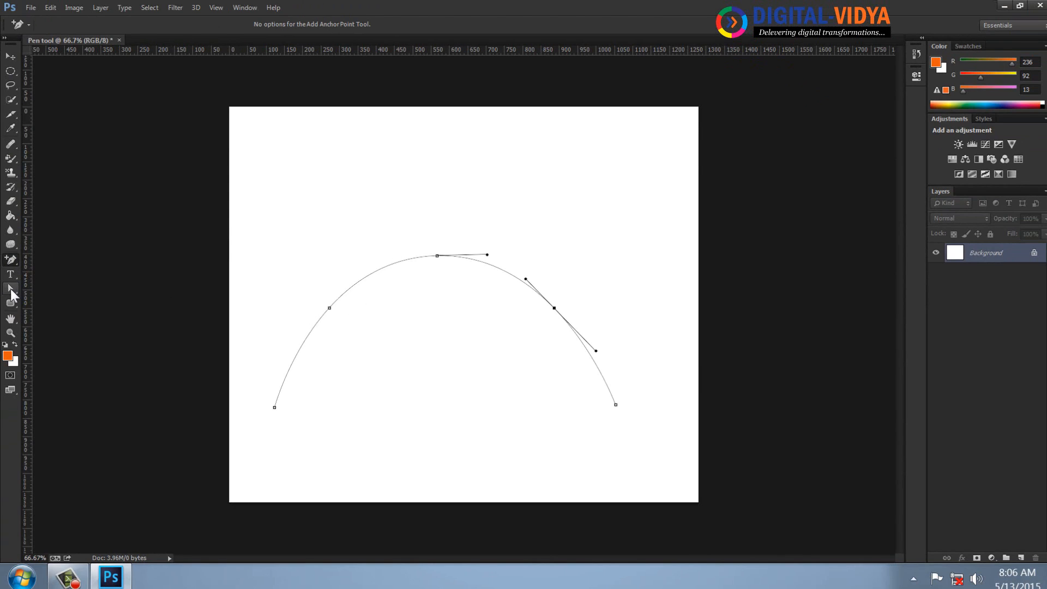
Reshape the arch into a wavy line by moving the two added anchors and swinging direction handles with the Direct Selection tool.
right_click(11, 290)
click(56, 299)
click(330, 310)
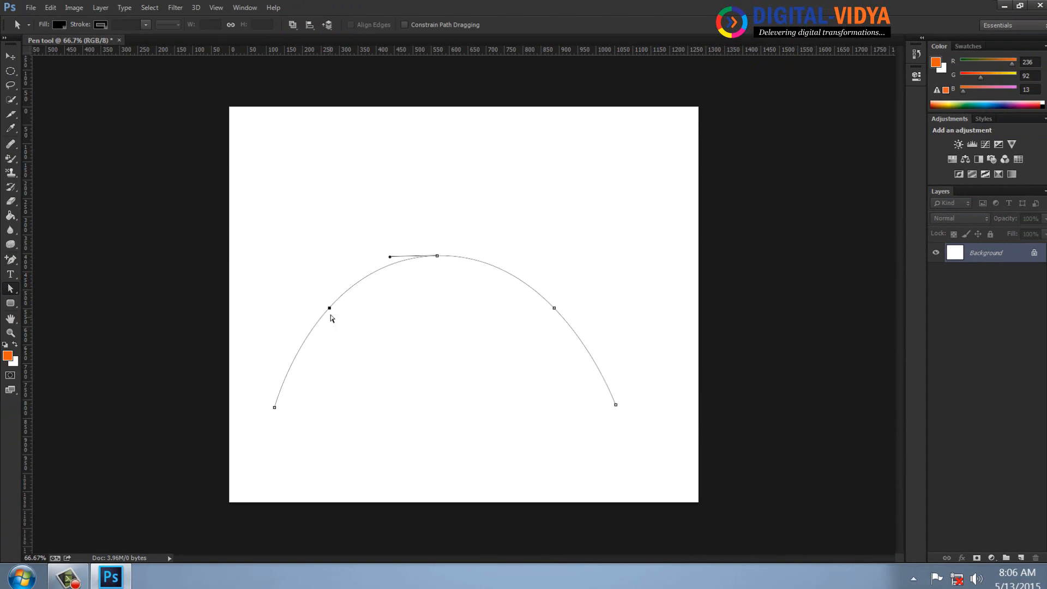
drag(389, 257, 381, 321)
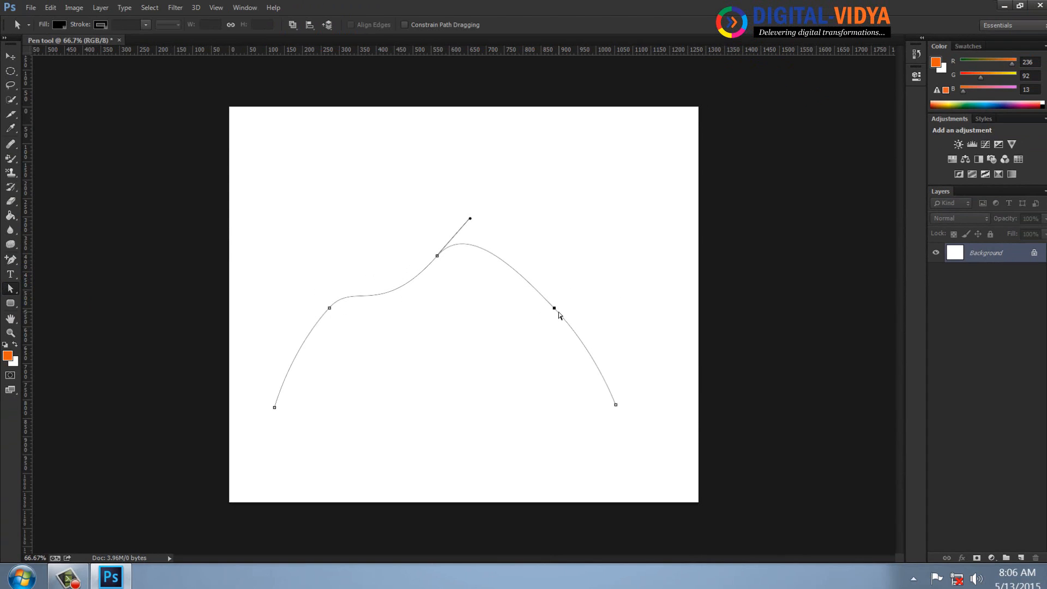
drag(556, 310, 495, 321)
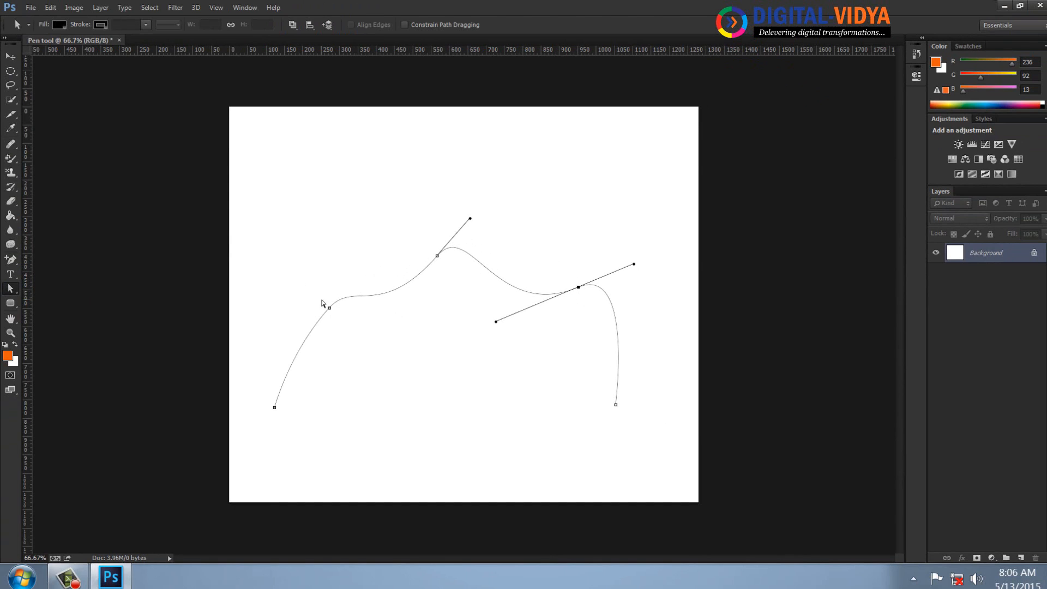
drag(329, 308, 316, 281)
drag(277, 325, 352, 402)
click(445, 375)
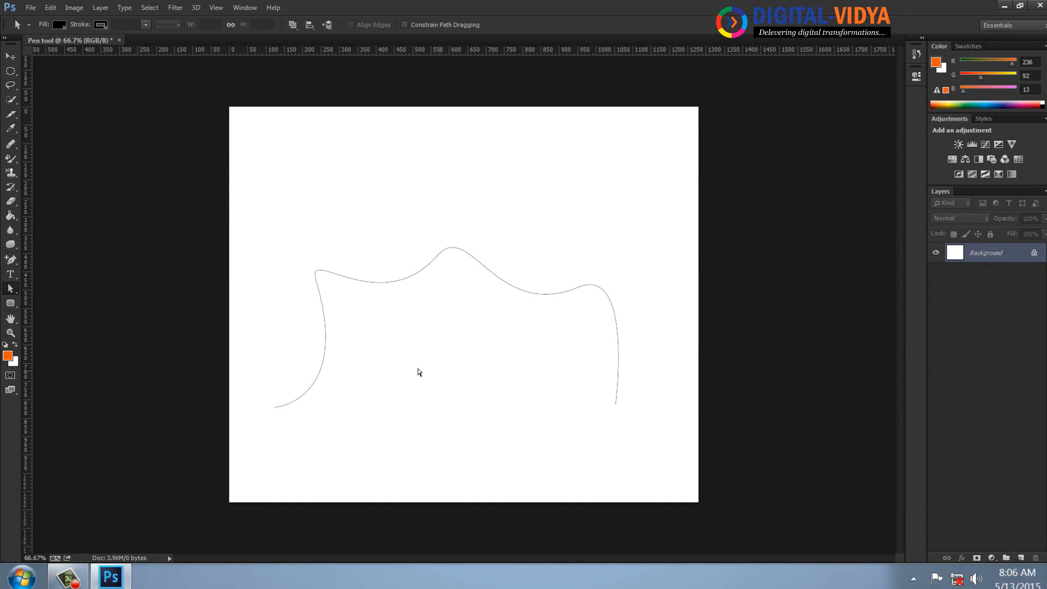
Select the path's three middle anchors and convert each to a corner point with the Convert Point tool.
drag(241, 225, 646, 401)
click(11, 259)
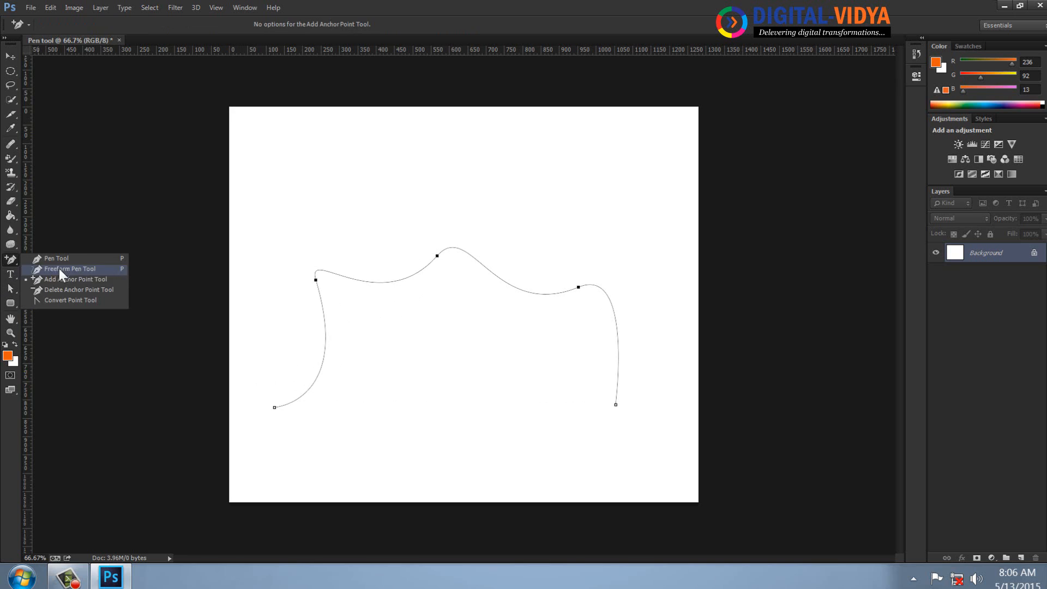
click(68, 300)
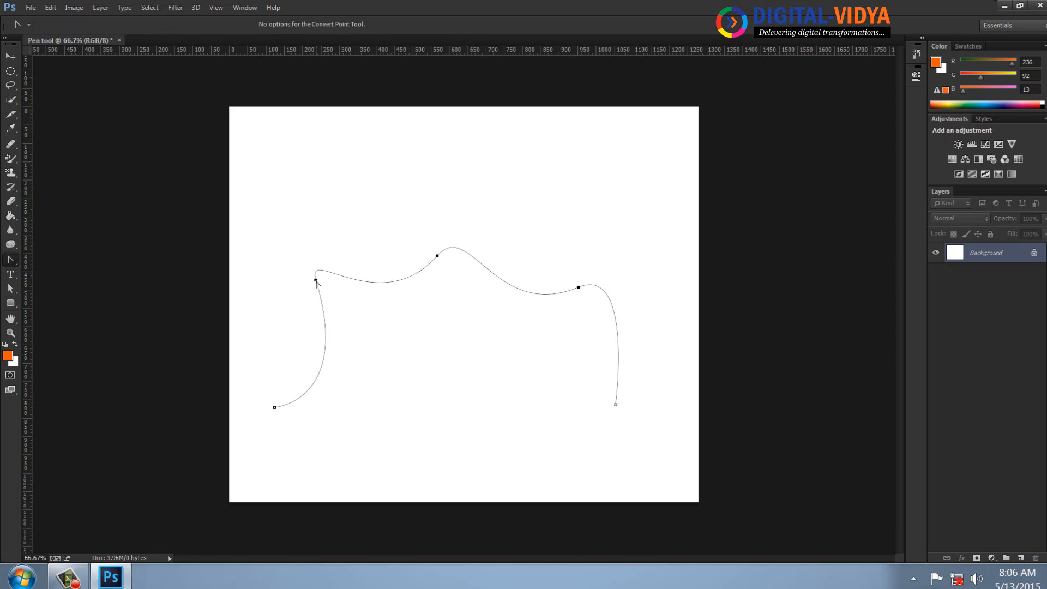
click(316, 281)
click(437, 256)
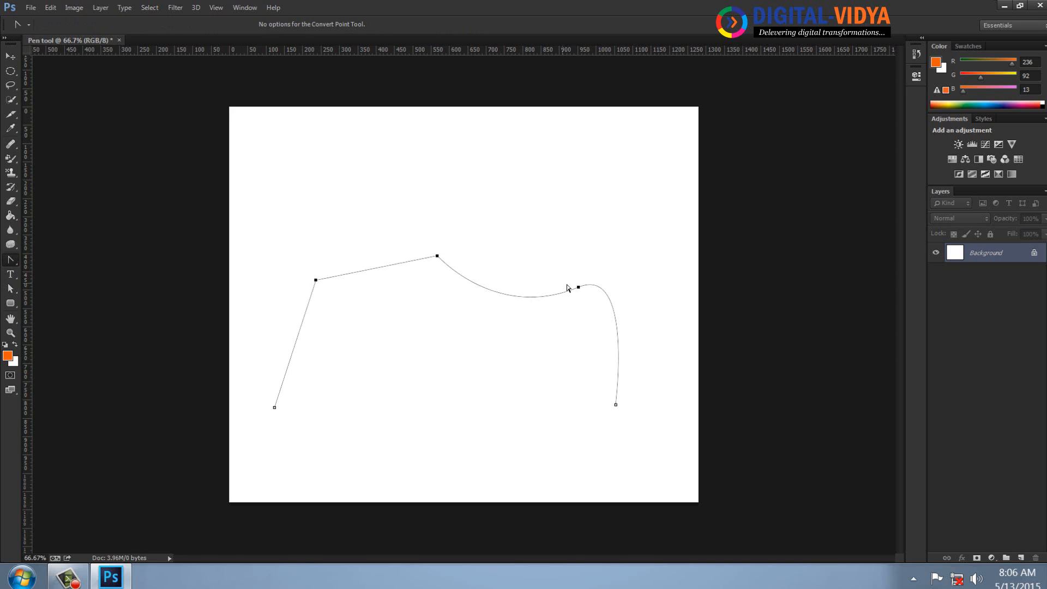
click(579, 287)
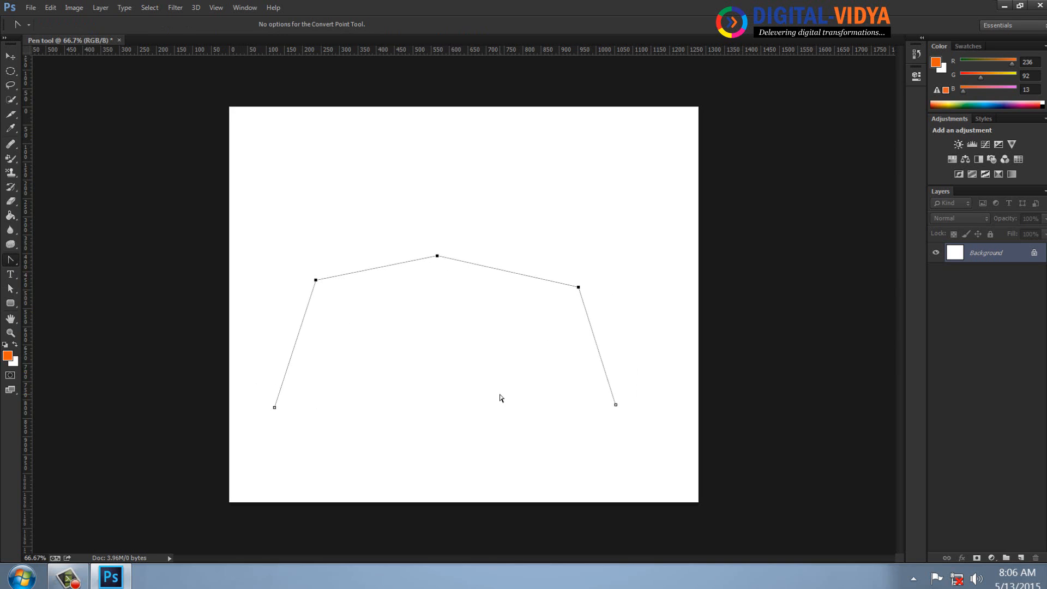
Try deleting the top anchor point after selecting it with the Direct Selection tool, and undo the deletion.
right_click(11, 257)
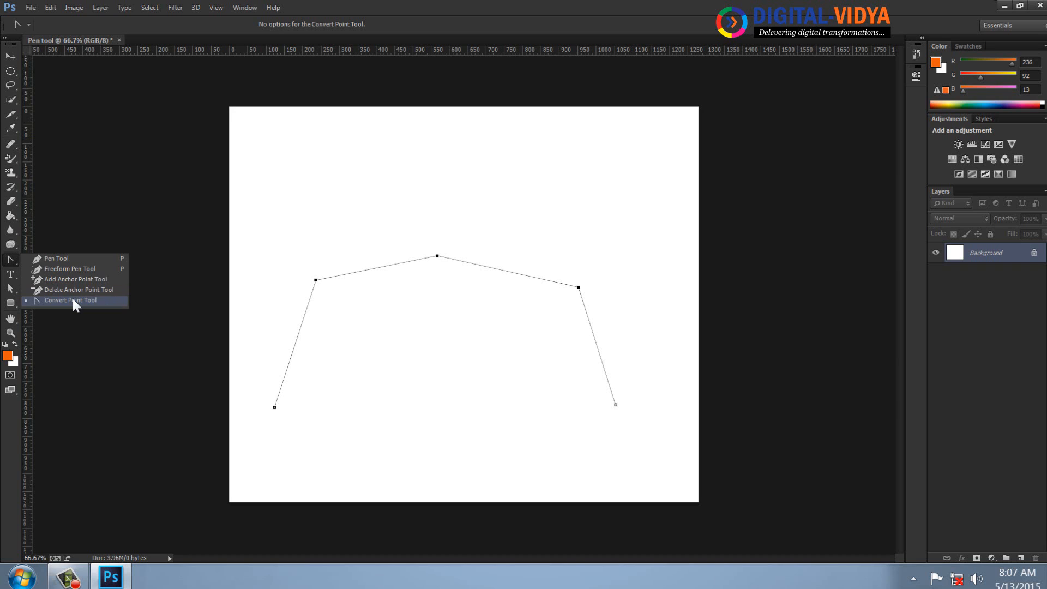
click(73, 300)
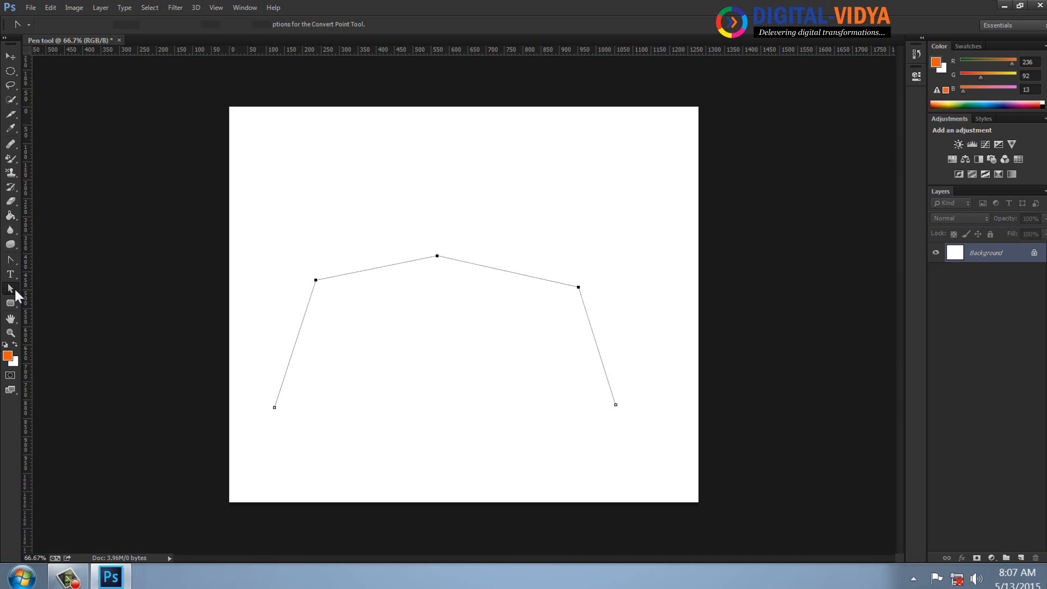
drag(14, 287, 41, 297)
drag(423, 225, 460, 282)
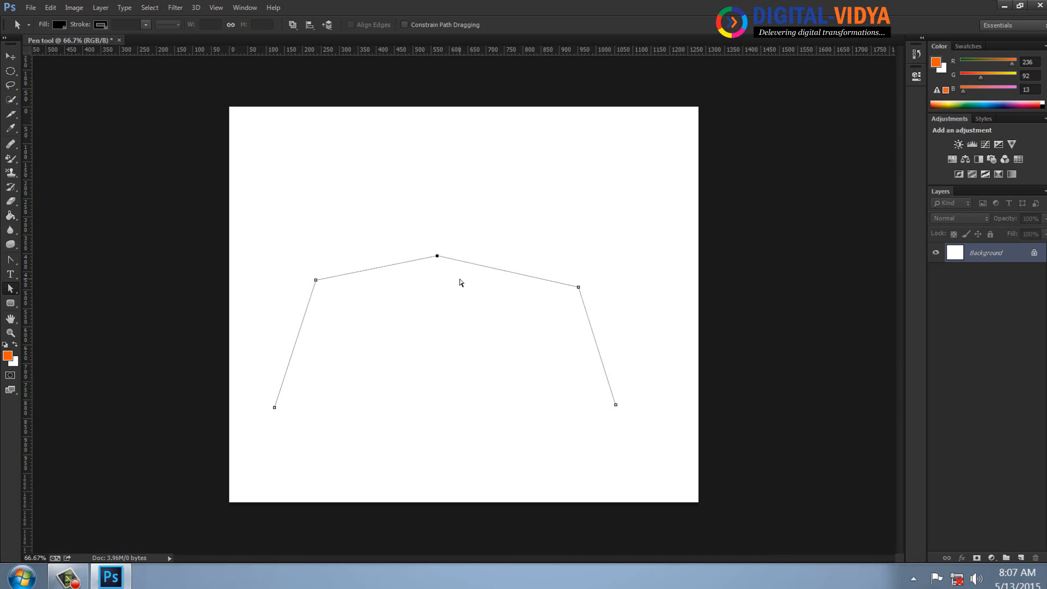
key(Delete)
key(ctrl+z)
Remove the top anchor and the upper-left anchor from the path with the Delete Anchor Point tool.
click(10, 260)
click(60, 290)
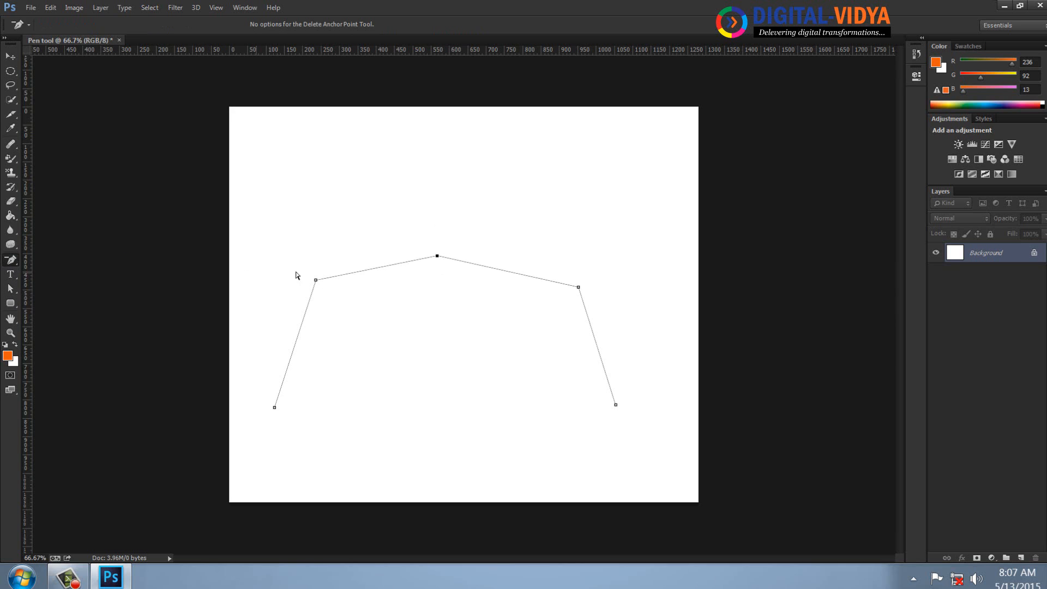
click(437, 255)
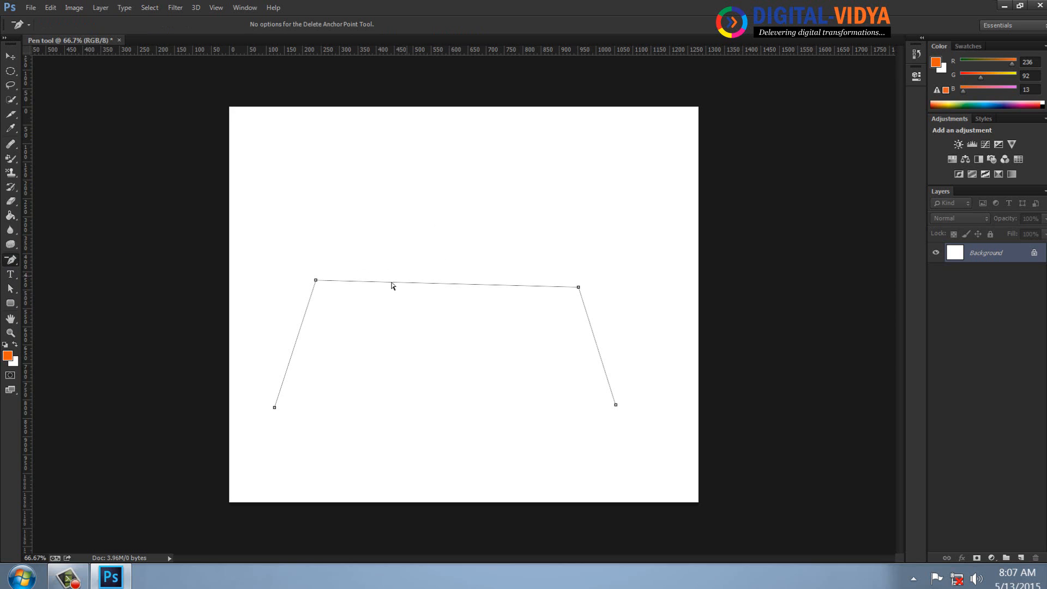
click(316, 280)
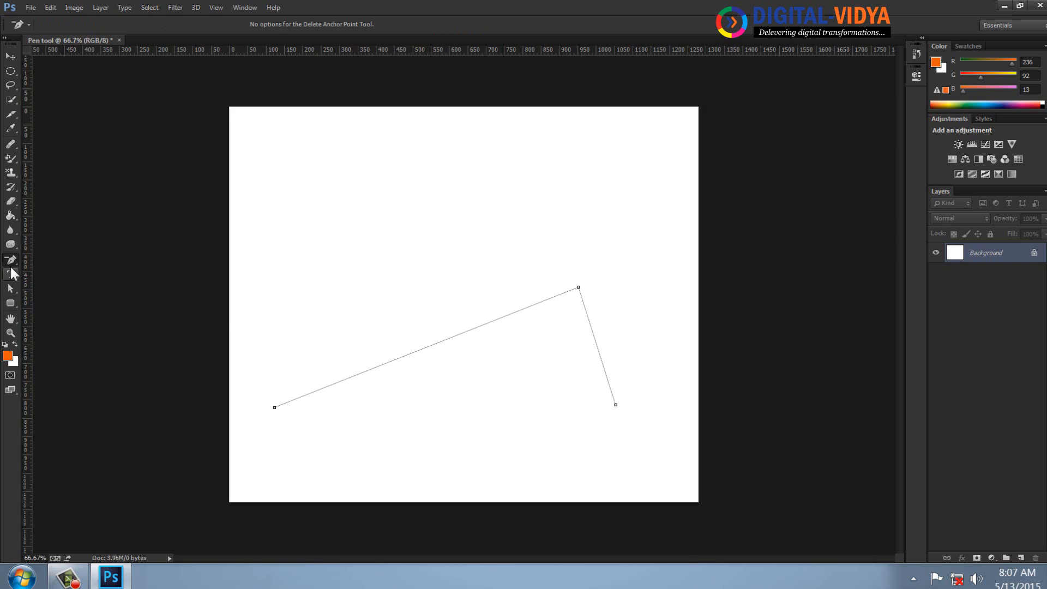
Add an anchor point near the middle of the long diagonal segment with the Add Anchor Point tool.
right_click(15, 260)
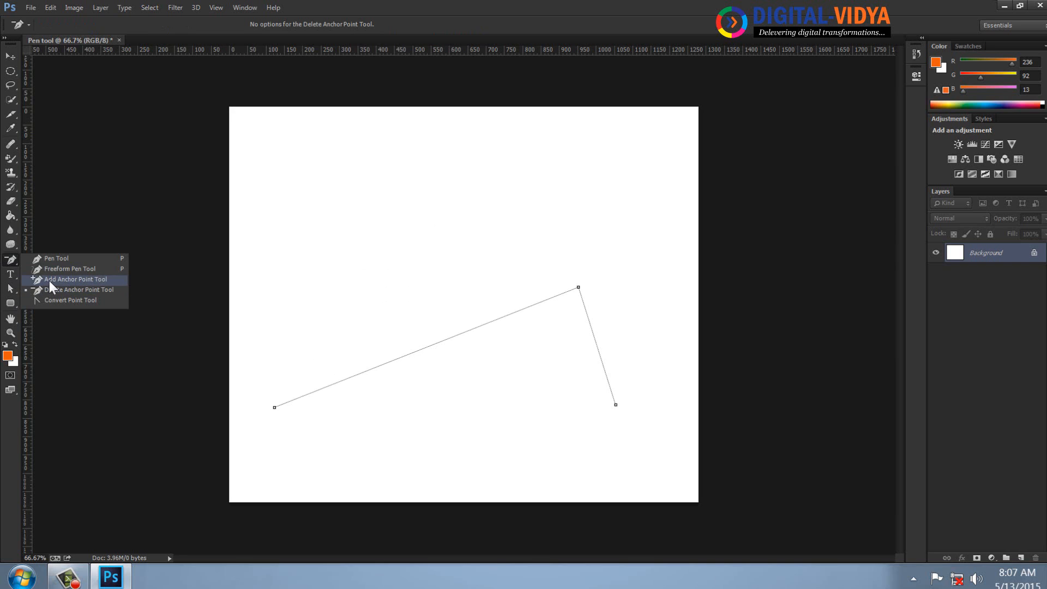
click(49, 280)
click(413, 353)
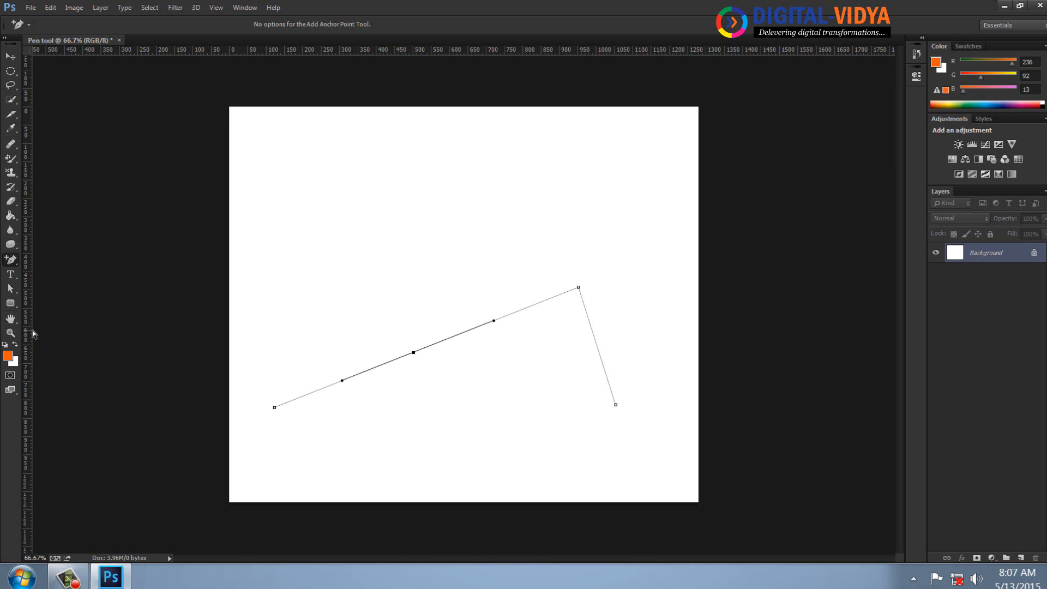
right_click(16, 259)
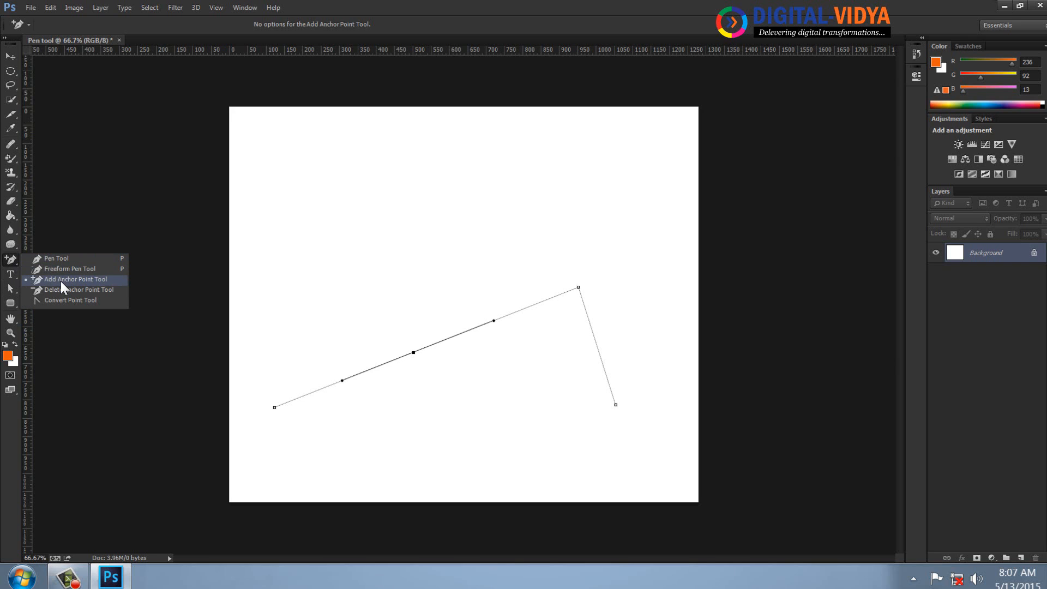
click(60, 280)
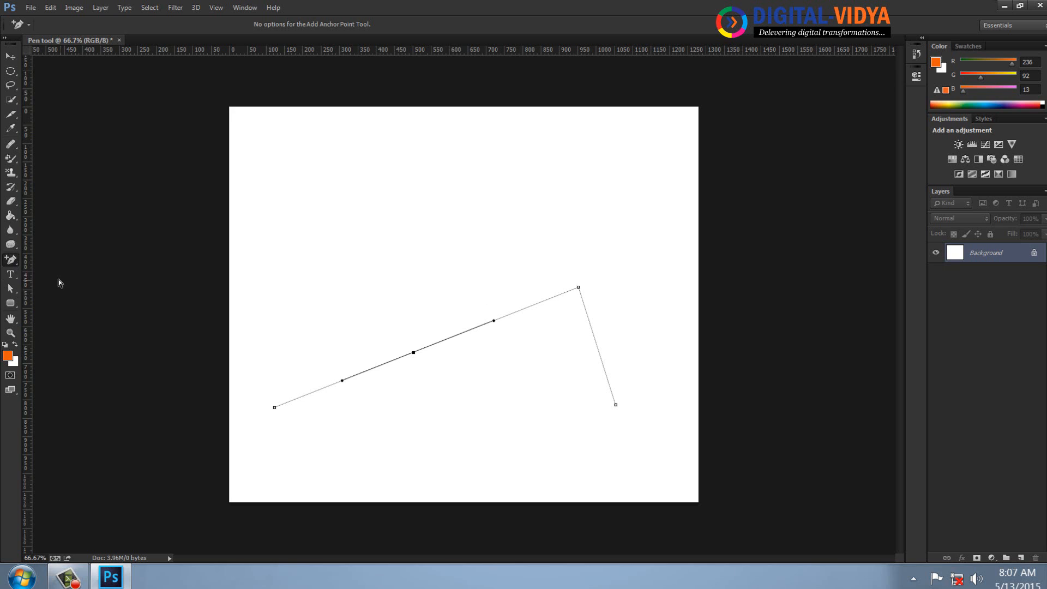
Bend the long diagonal segment by moving its middle anchor up and left and adjusting its direction handle with the Direct Selection tool.
click(15, 287)
drag(415, 355, 356, 228)
drag(284, 256, 382, 371)
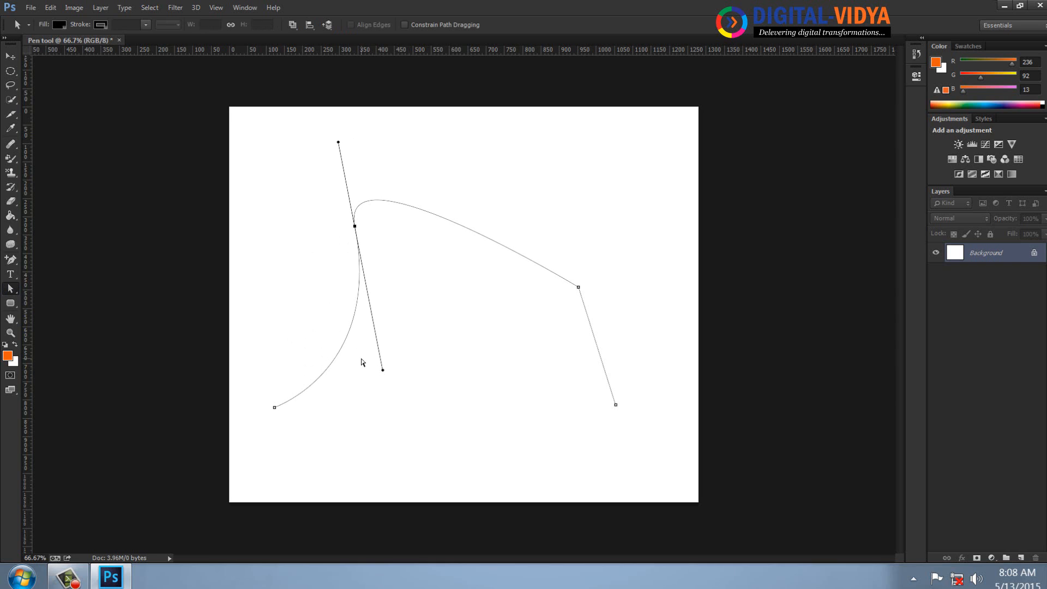
Remove all of the path's anchors one by one with the Delete Anchor Point tool, clearing the canvas.
drag(9, 264, 70, 287)
click(356, 227)
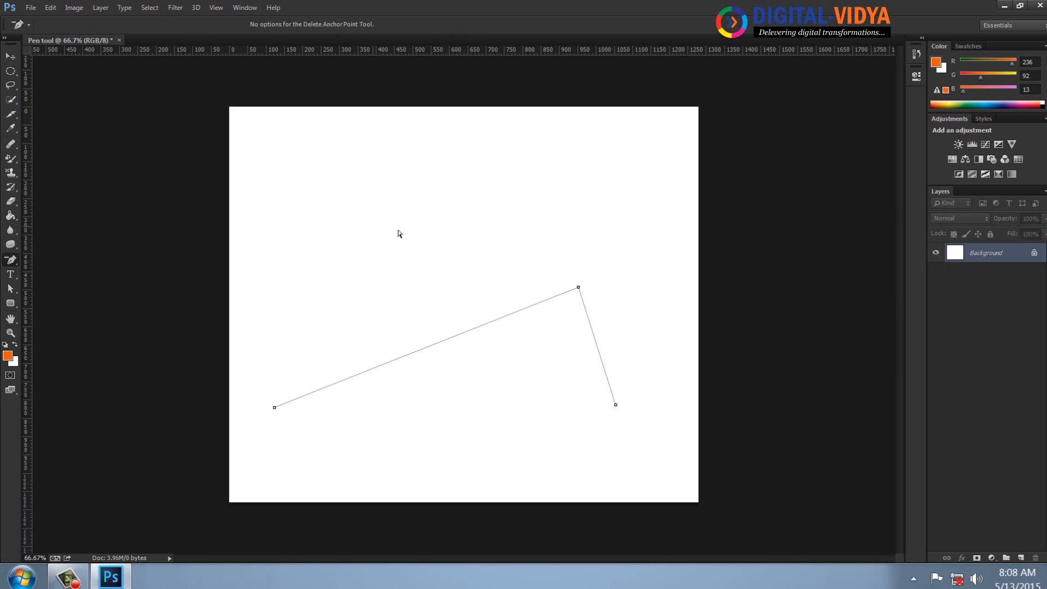
click(579, 287)
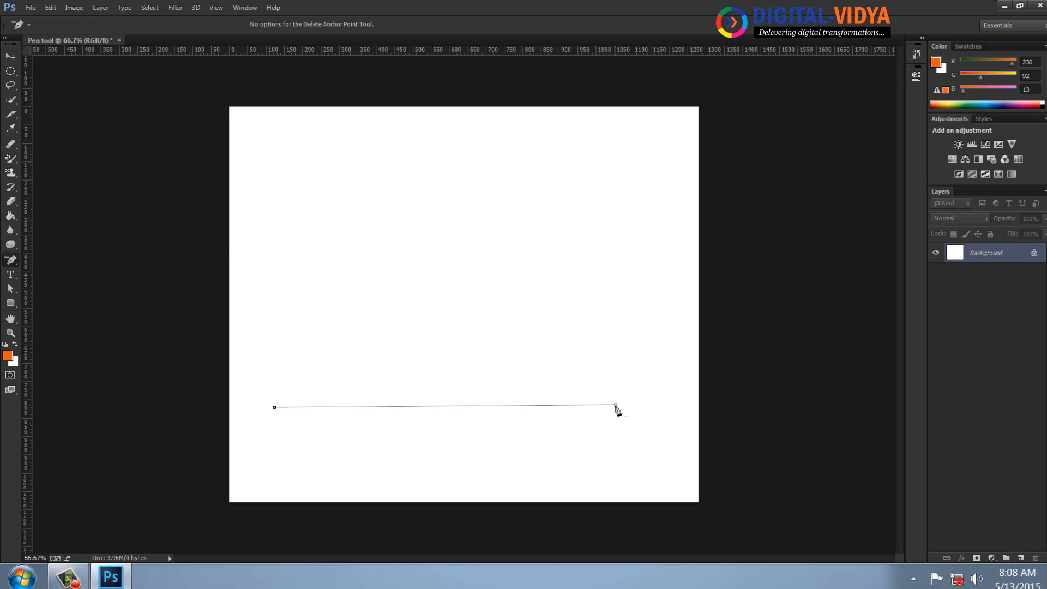
click(616, 405)
click(275, 408)
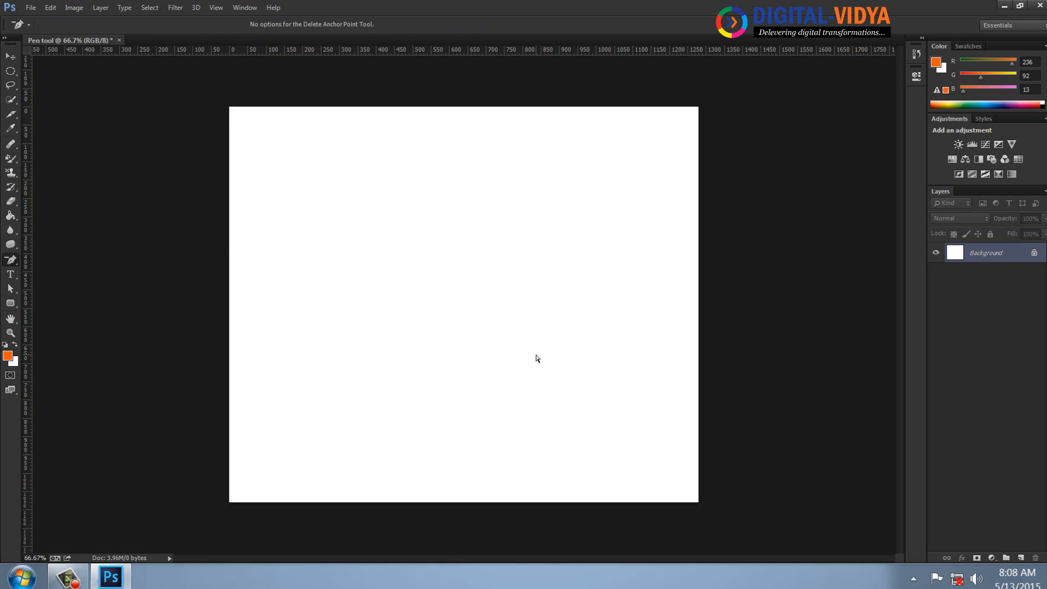
Draw a closed irregular outline with the Freeform Pen tool and turn it into a filled orange shape.
right_click(11, 261)
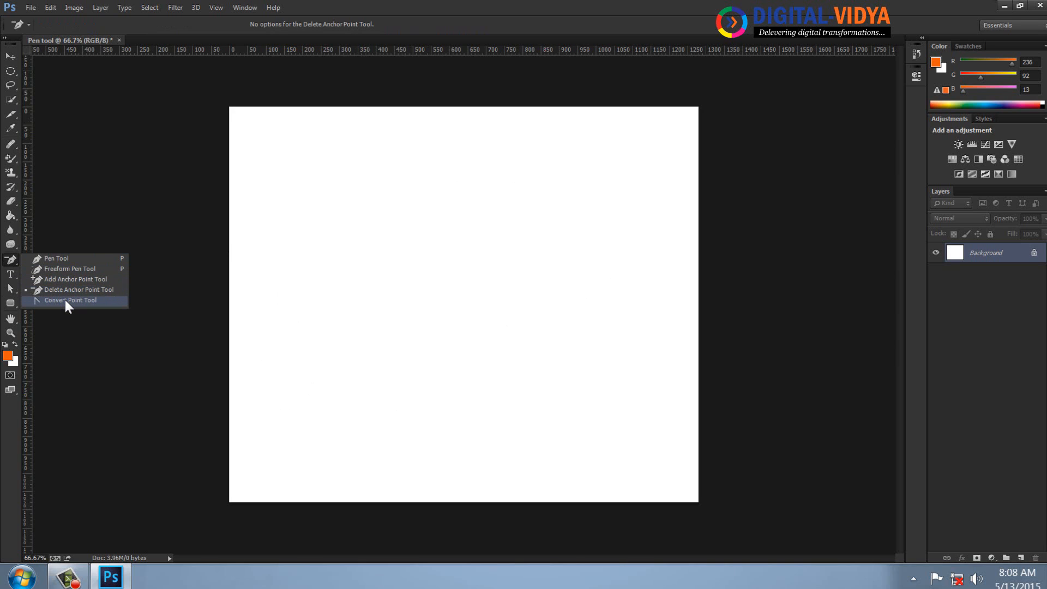
click(68, 269)
mouse_move(364, 169)
mouse_down()
mouse_move(346, 185)
mouse_move(291, 355)
mouse_up()
mouse_move(289, 394)
mouse_down()
mouse_move(340, 394)
mouse_move(362, 310)
mouse_move(421, 230)
mouse_move(523, 151)
mouse_move(430, 201)
mouse_move(395, 176)
mouse_move(365, 169)
mouse_up()
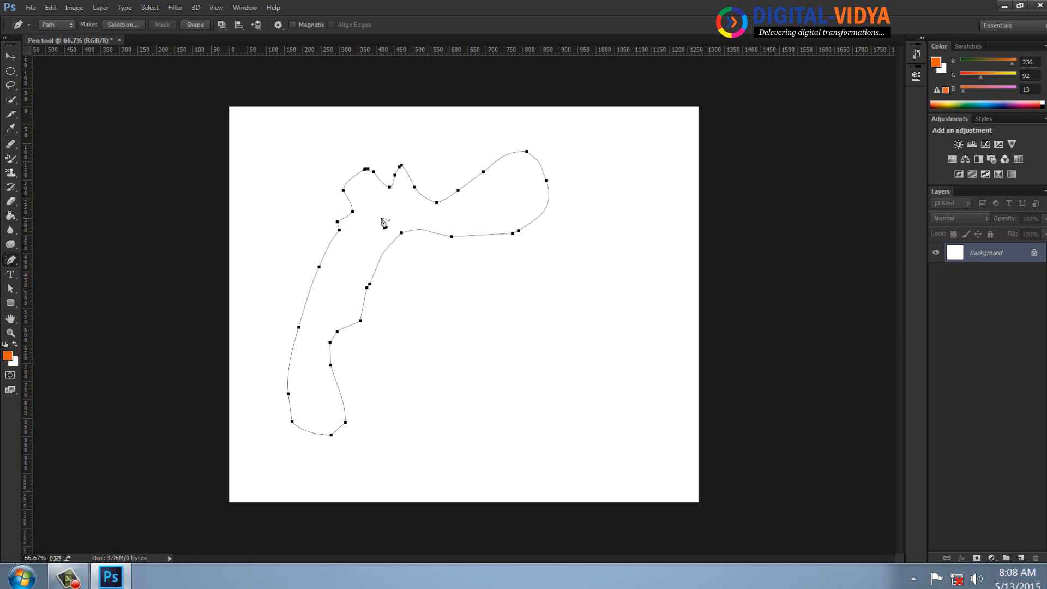
click(195, 24)
click(10, 56)
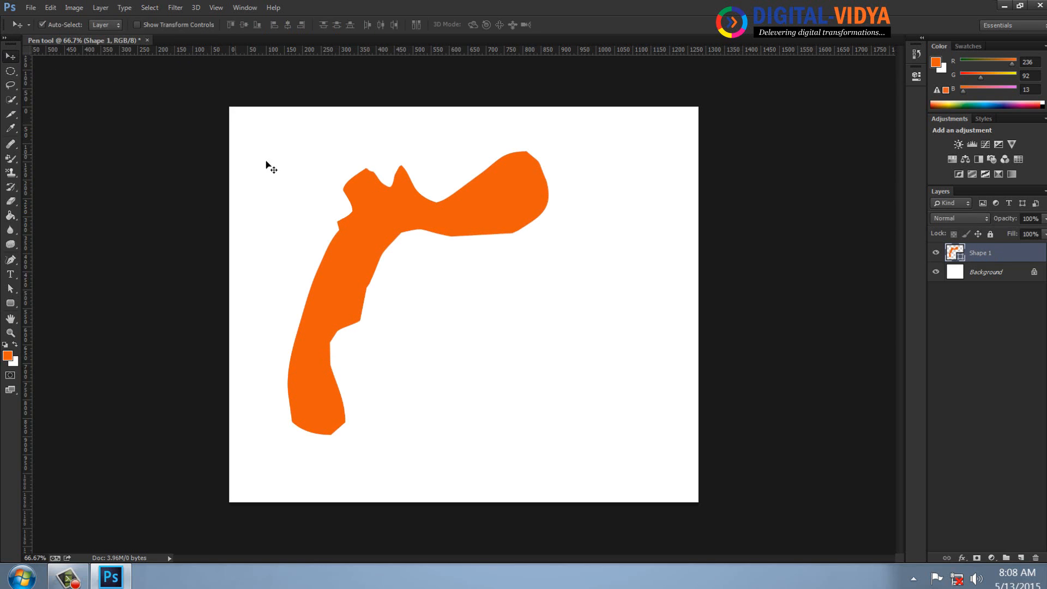
Close the Pen tool document without saving and create a new document from the Youtube Screen preset.
key(ctrl+w)
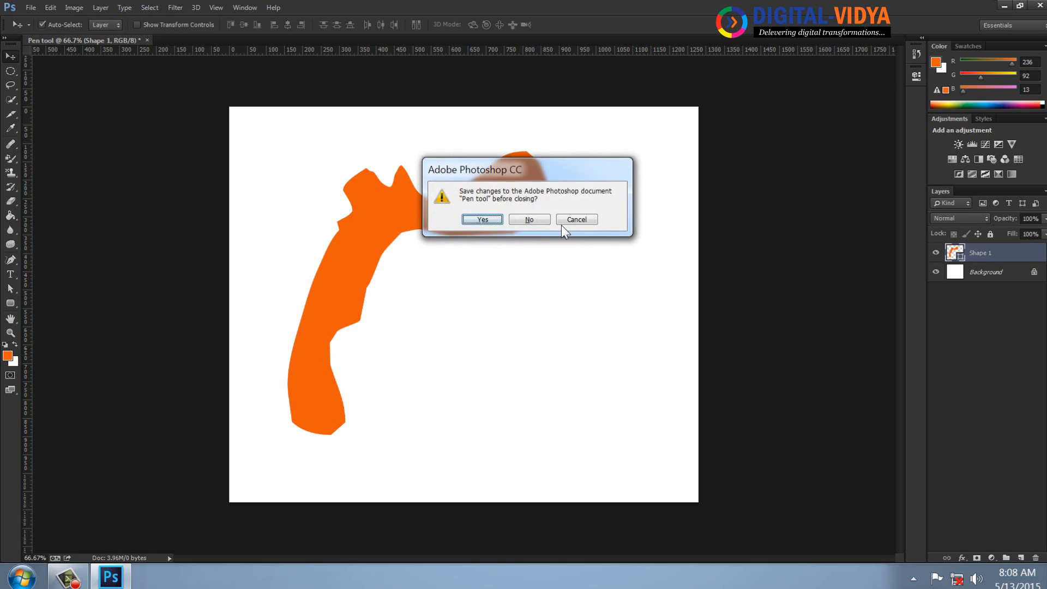
click(538, 220)
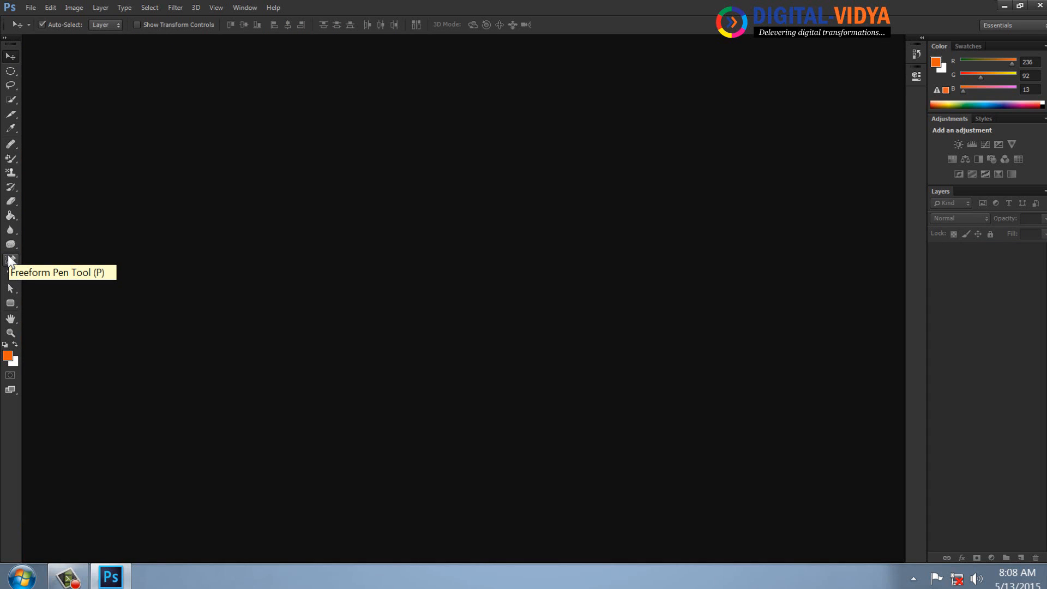
key(ctrl+n)
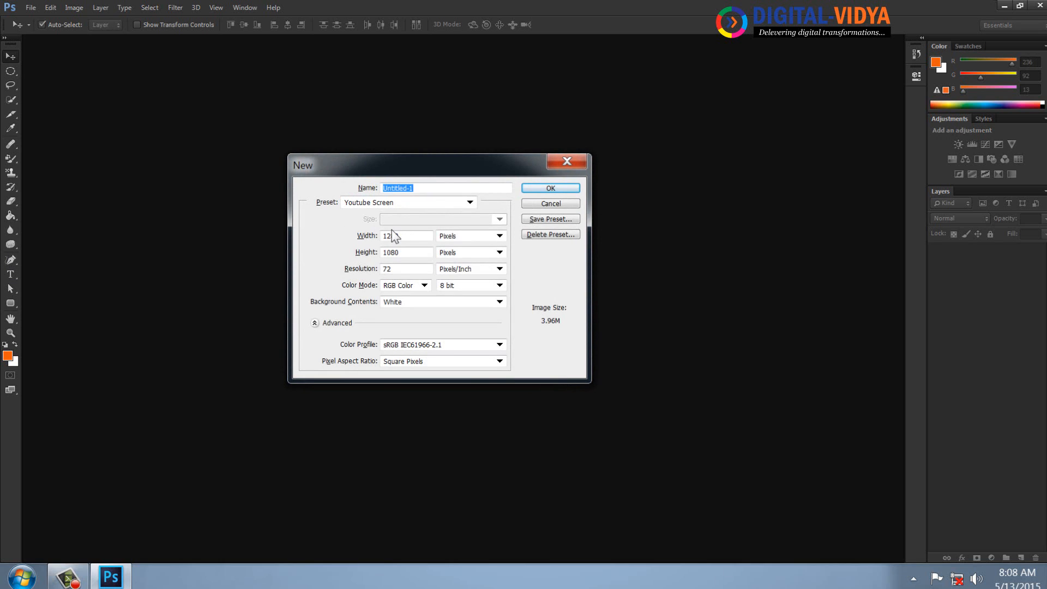
click(550, 187)
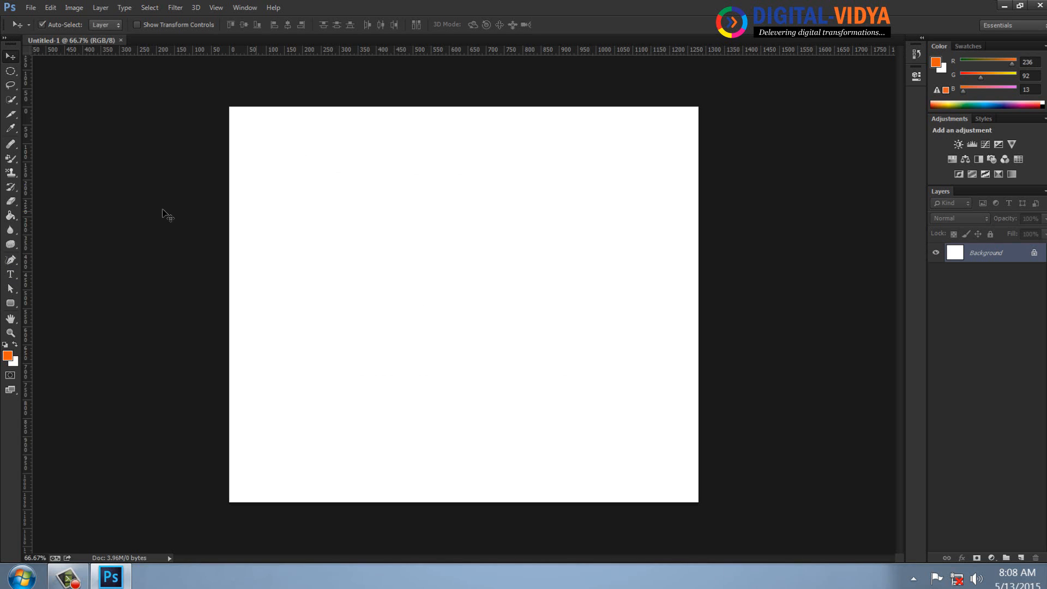
Crop the canvas to a tall portrait area selected with the Rectangular Marquee tool and view it at 100%.
click(11, 72)
click(68, 74)
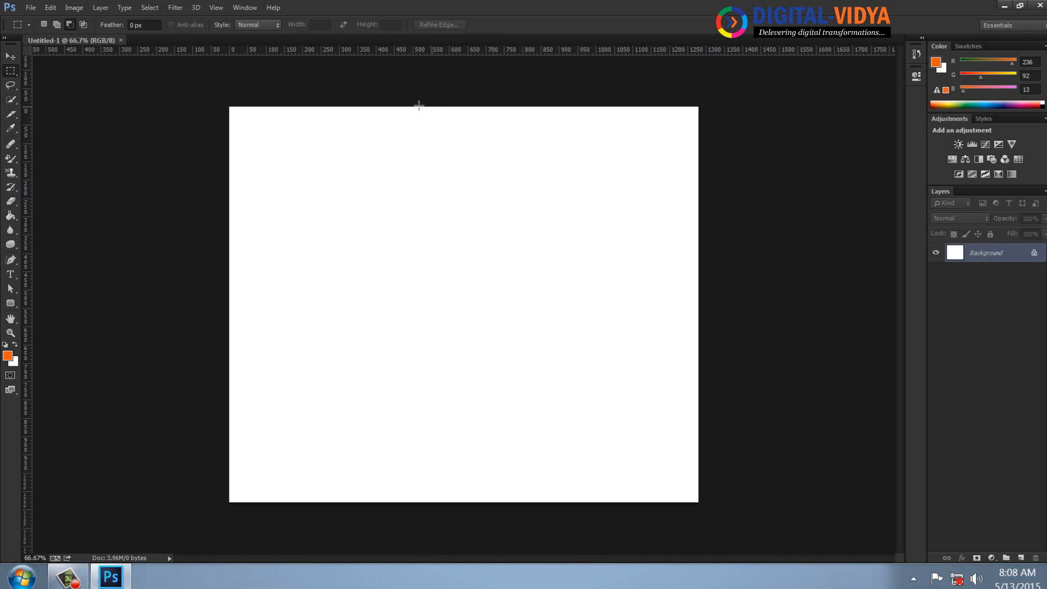
drag(378, 162, 565, 457)
click(82, 7)
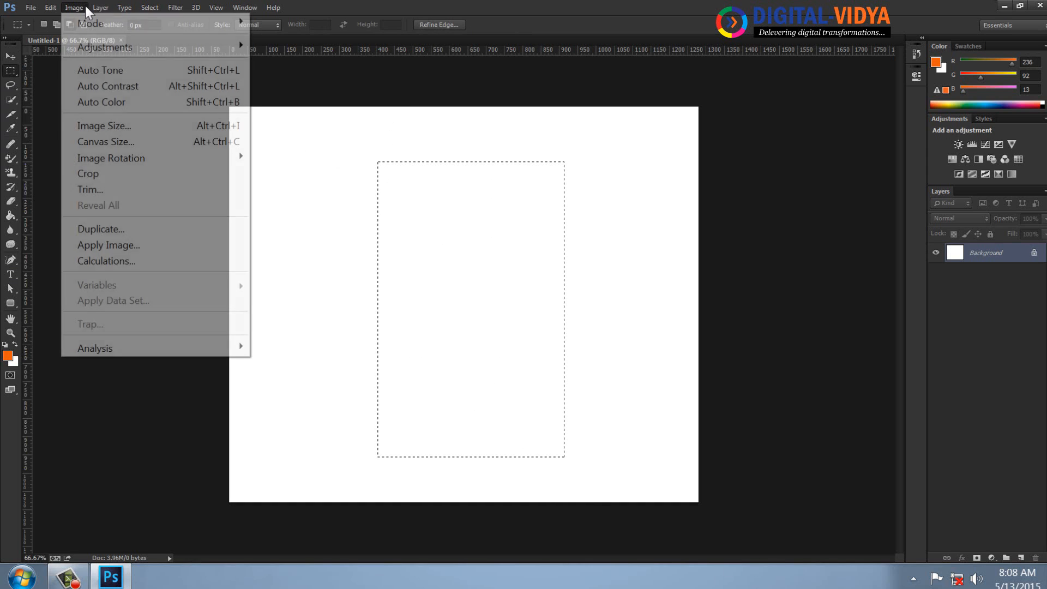
click(86, 173)
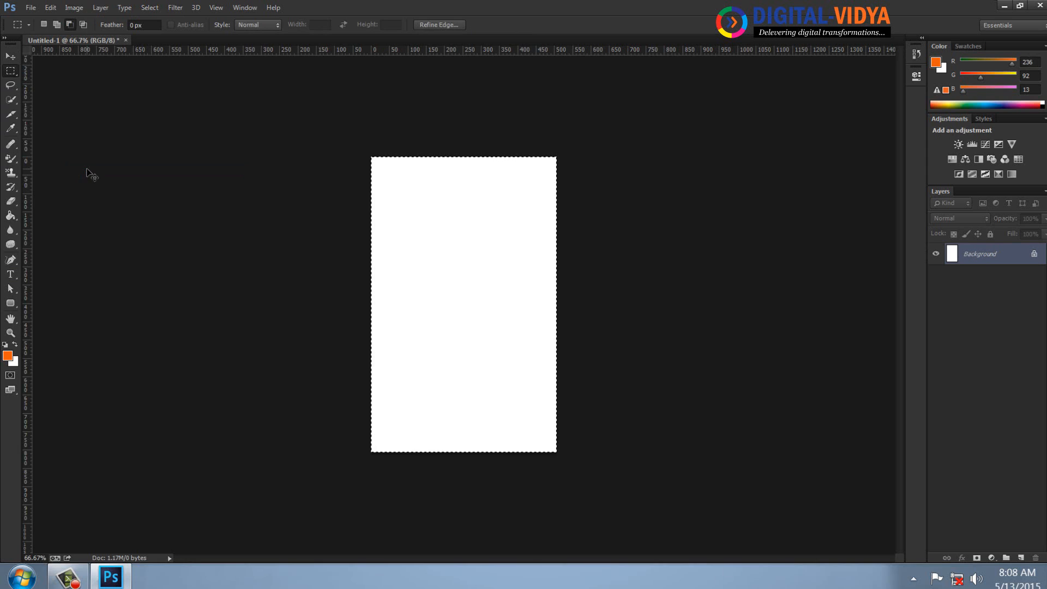
key(ctrl+1)
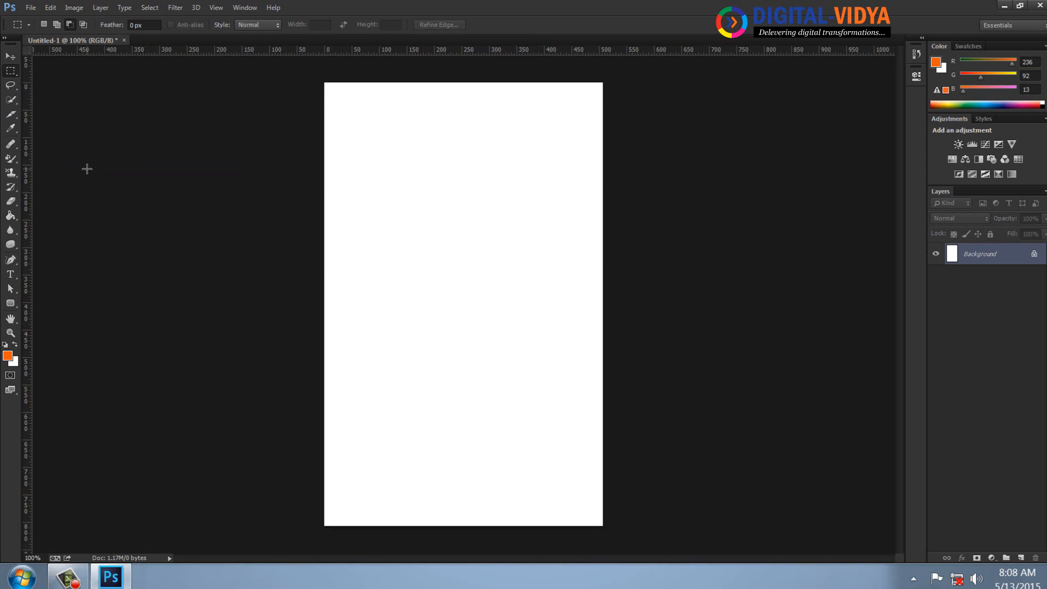
On a new layer, draw a closed four-point Pen path along the page bottom with its upper edge rising to the right.
click(1021, 558)
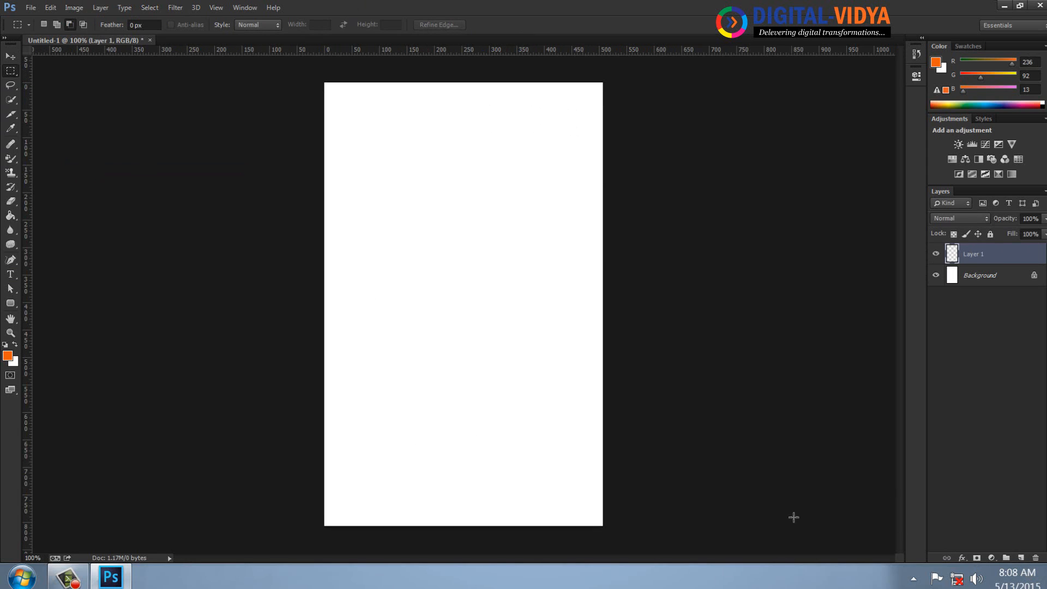
drag(13, 261, 31, 261)
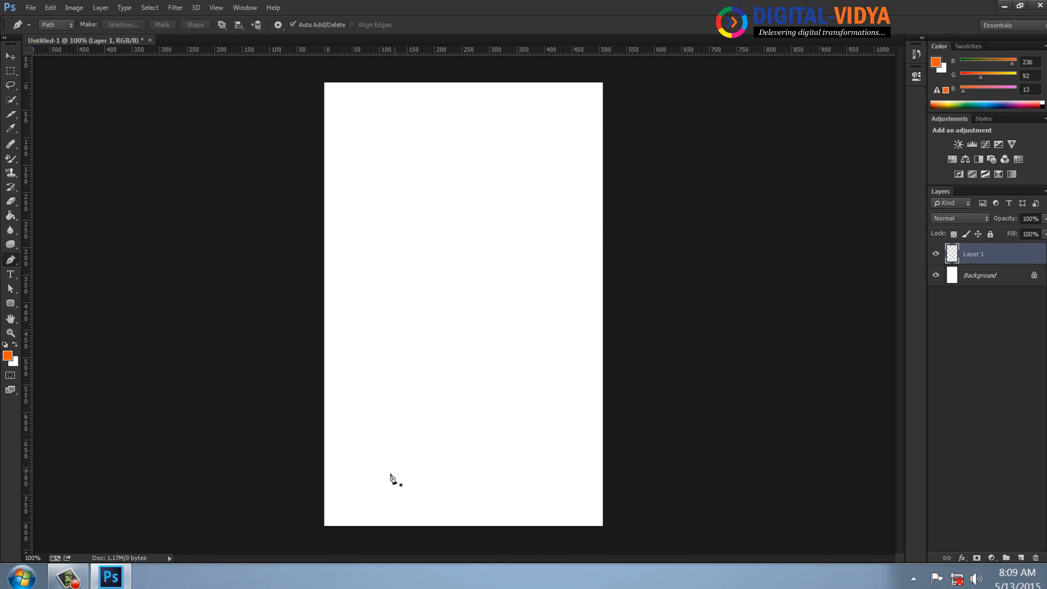
click(324, 494)
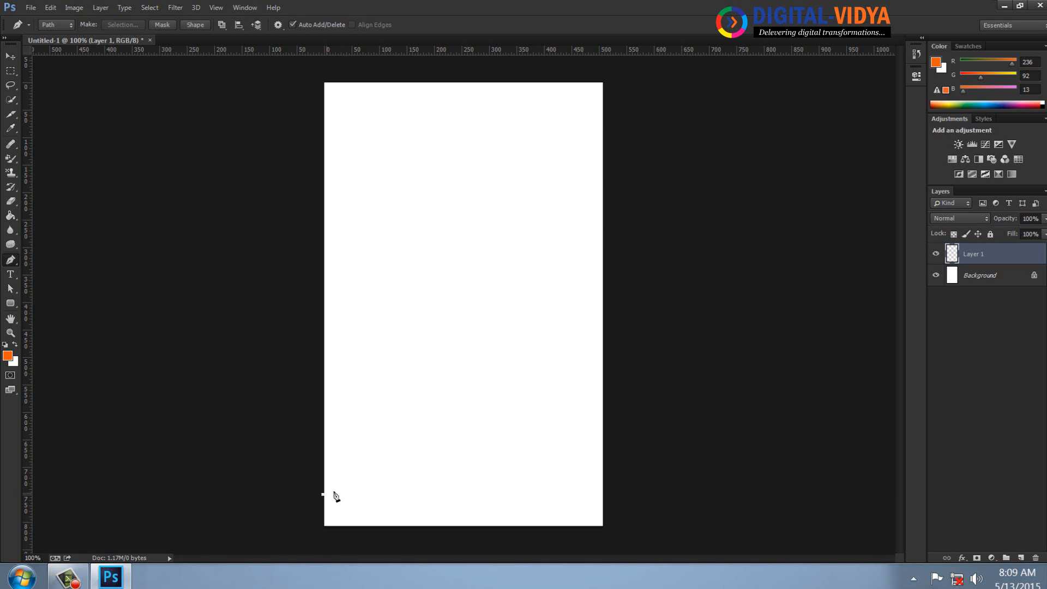
click(604, 427)
click(603, 526)
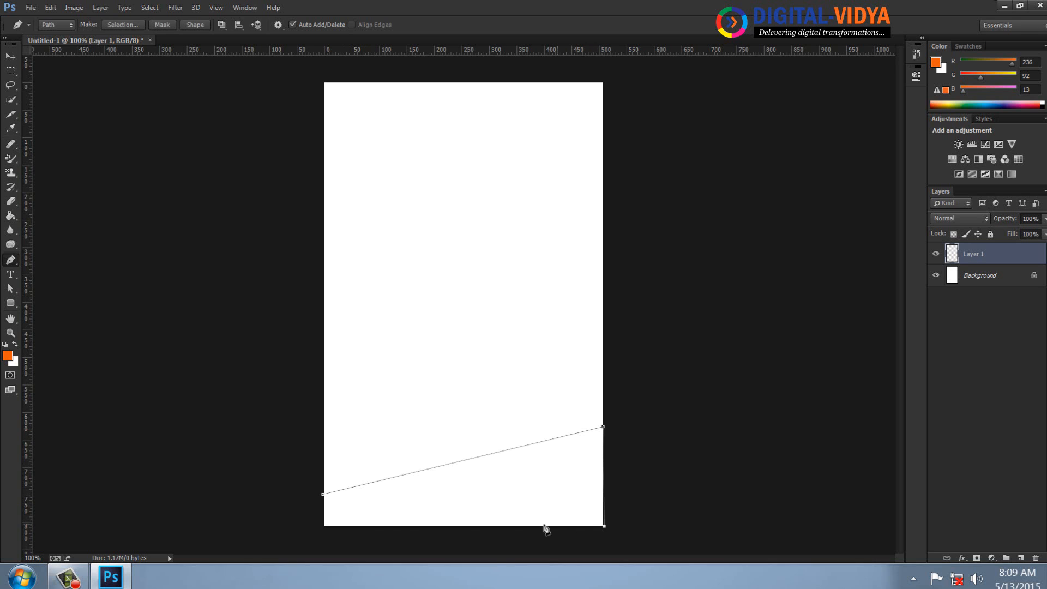
click(324, 525)
click(323, 495)
Convert the closed path into a filled orange shape and deselect it.
click(187, 25)
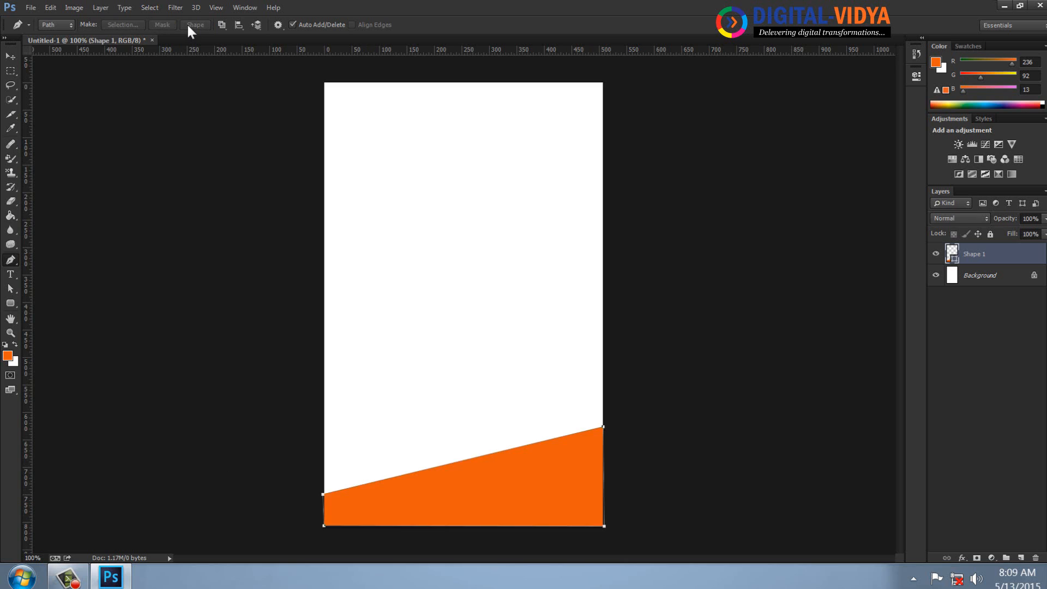
click(10, 57)
click(292, 218)
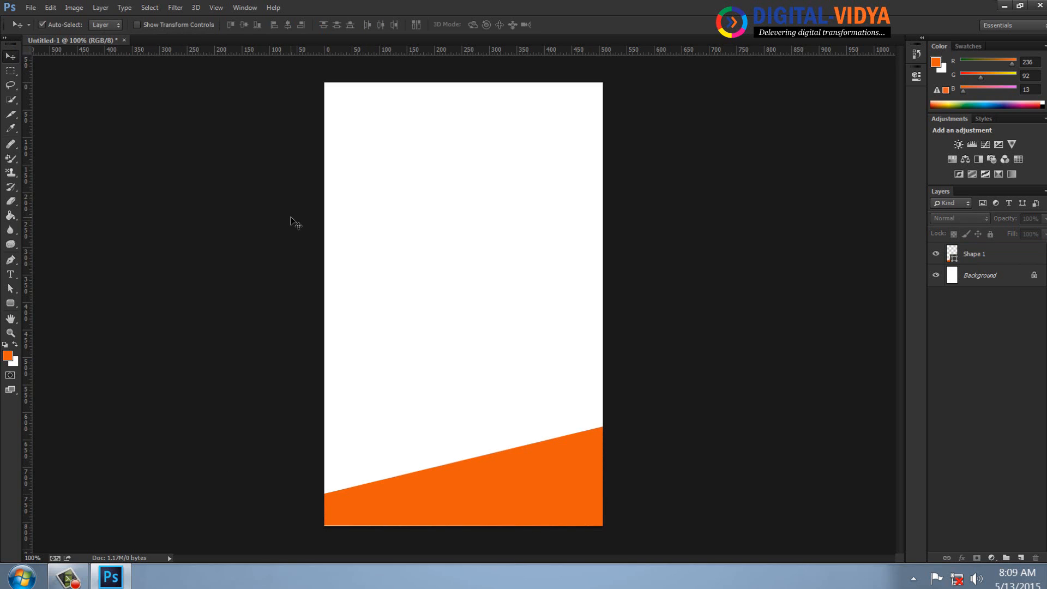
Shift the orange shape slightly down and right, and enlarge it with Free Transform so it extends past the page edges.
drag(438, 499, 448, 506)
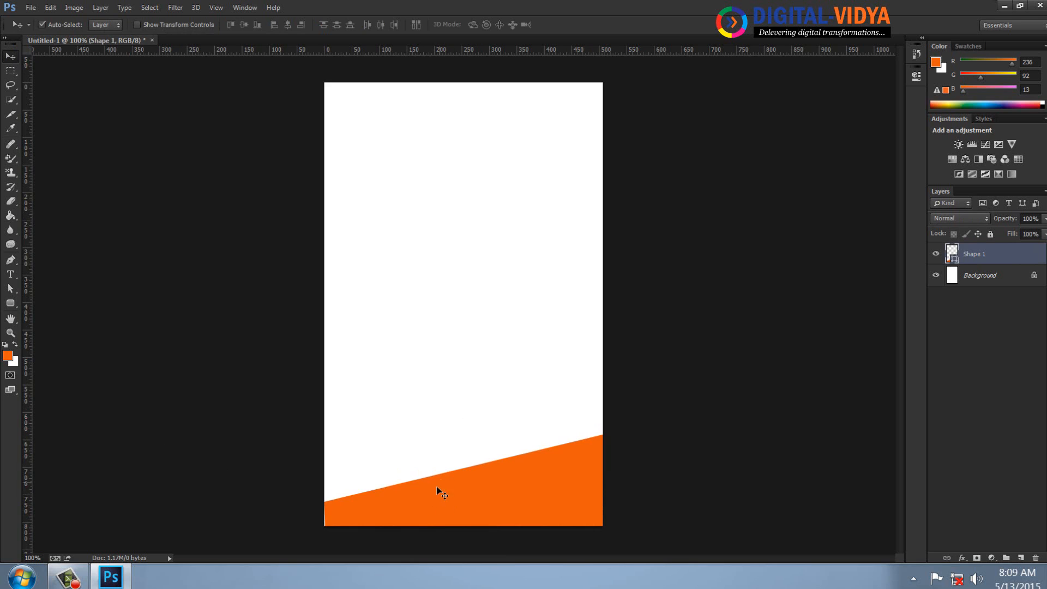
key(ctrl+t)
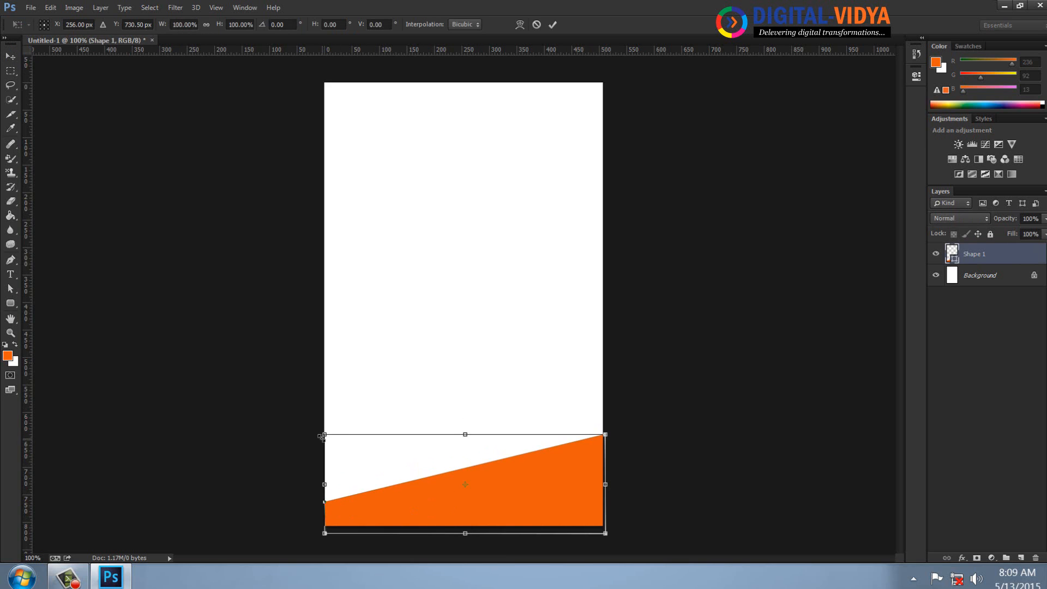
drag(324, 435, 312, 431)
key(Return)
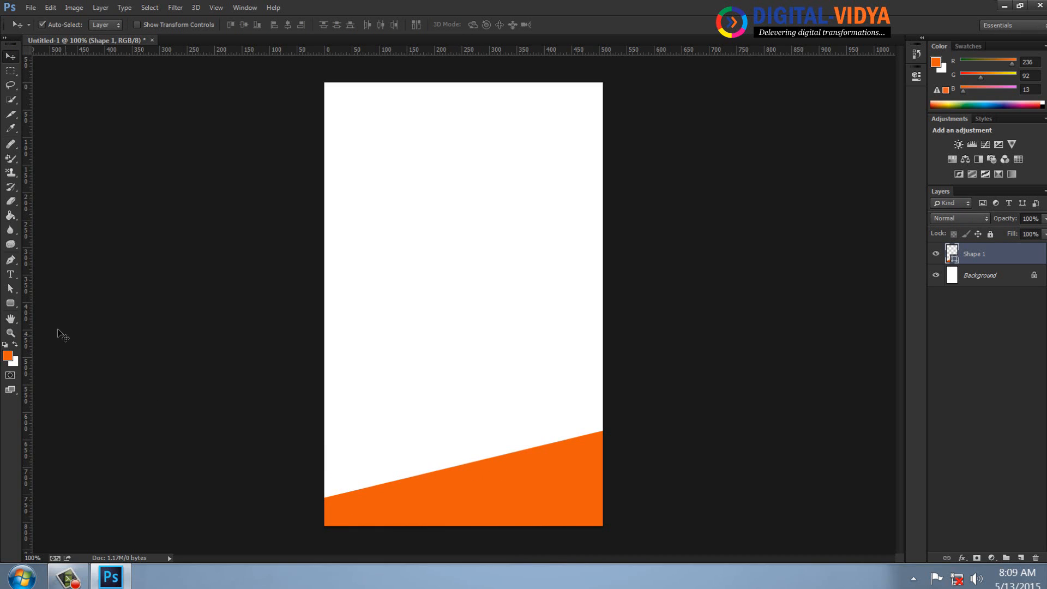
Add an anchor at the middle of the shape's slanted upper edge and pull it down to form a smooth concave curve.
click(15, 263)
click(56, 284)
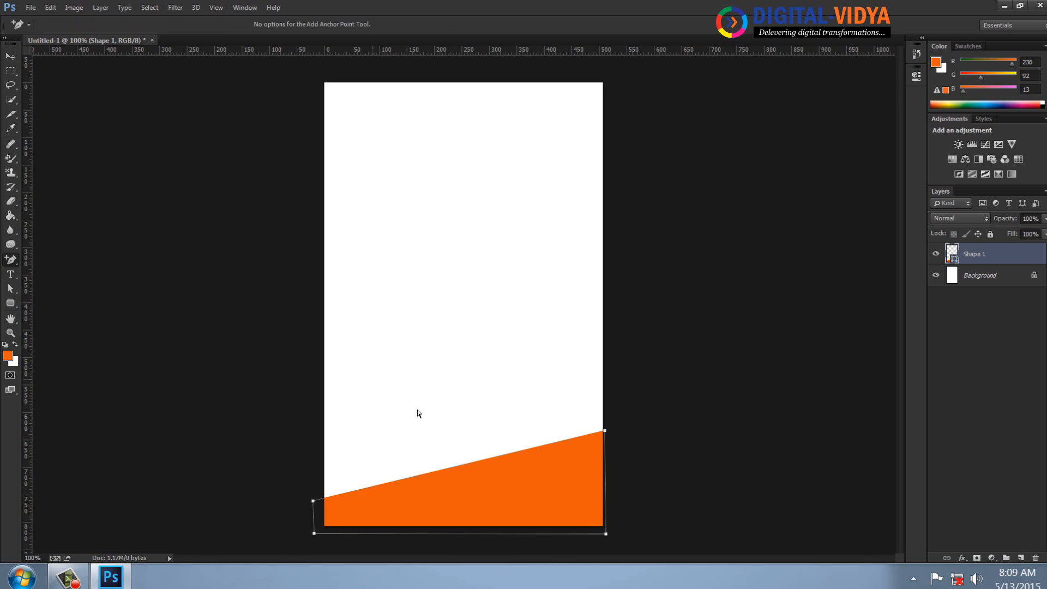
click(462, 465)
click(13, 290)
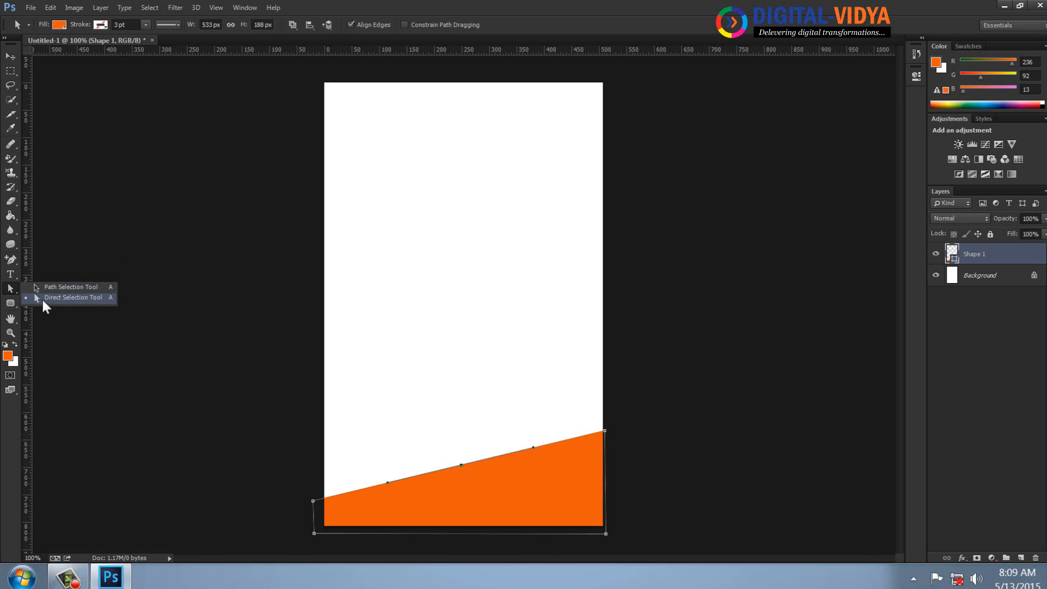
click(41, 298)
drag(462, 467, 473, 483)
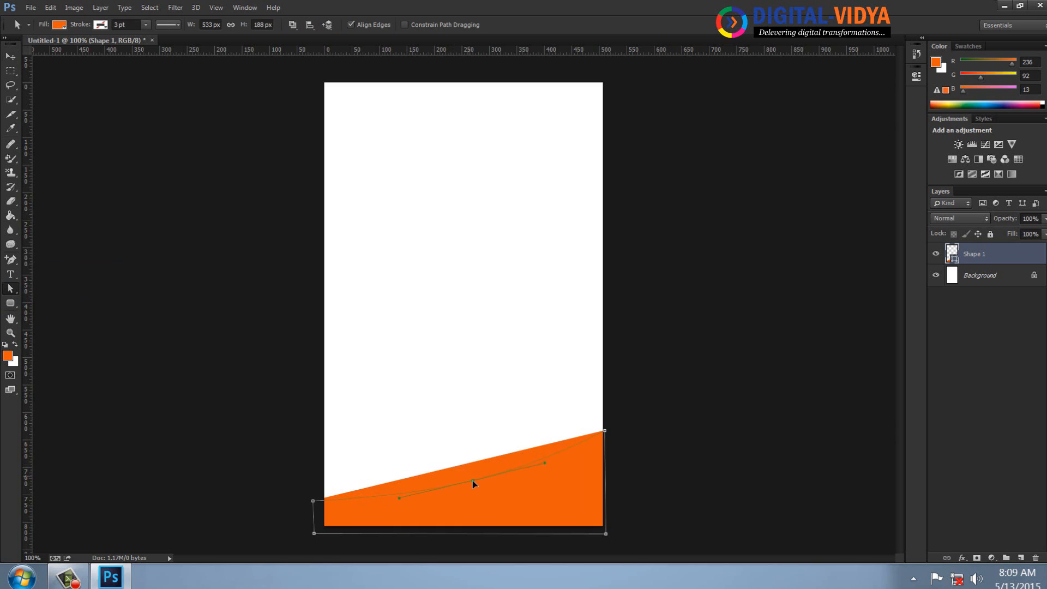
click(485, 432)
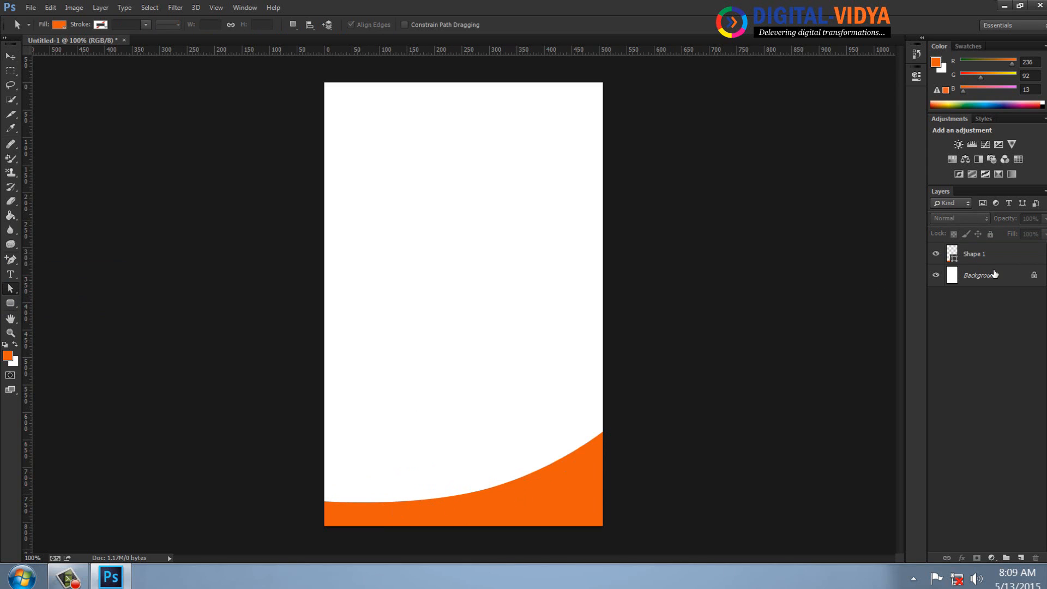
Duplicate the Shape 1 layer, and hide the original Shape 1 and the Background.
drag(1001, 255, 1025, 559)
click(936, 275)
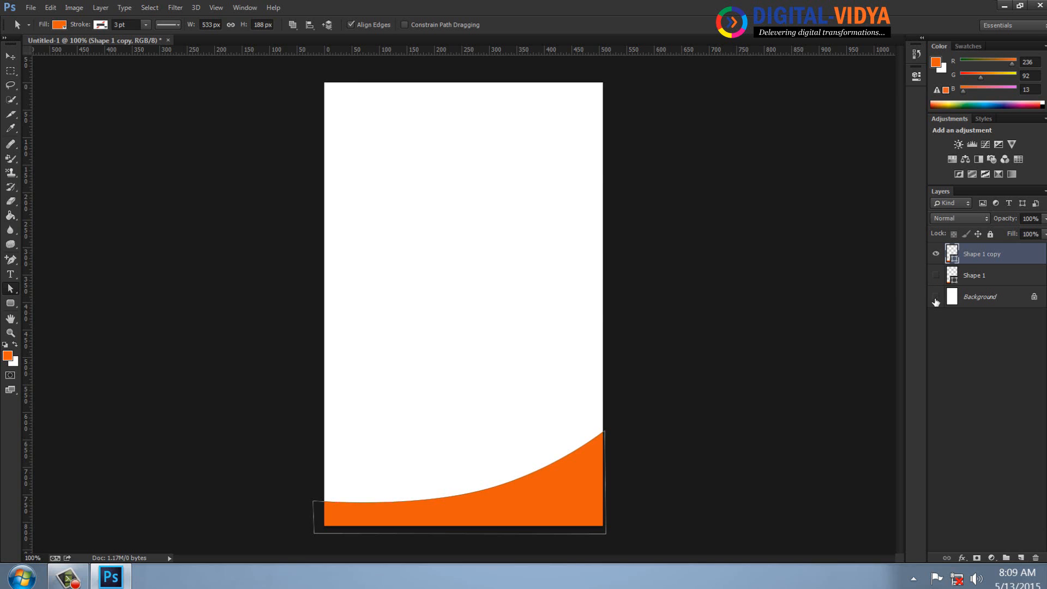
click(936, 298)
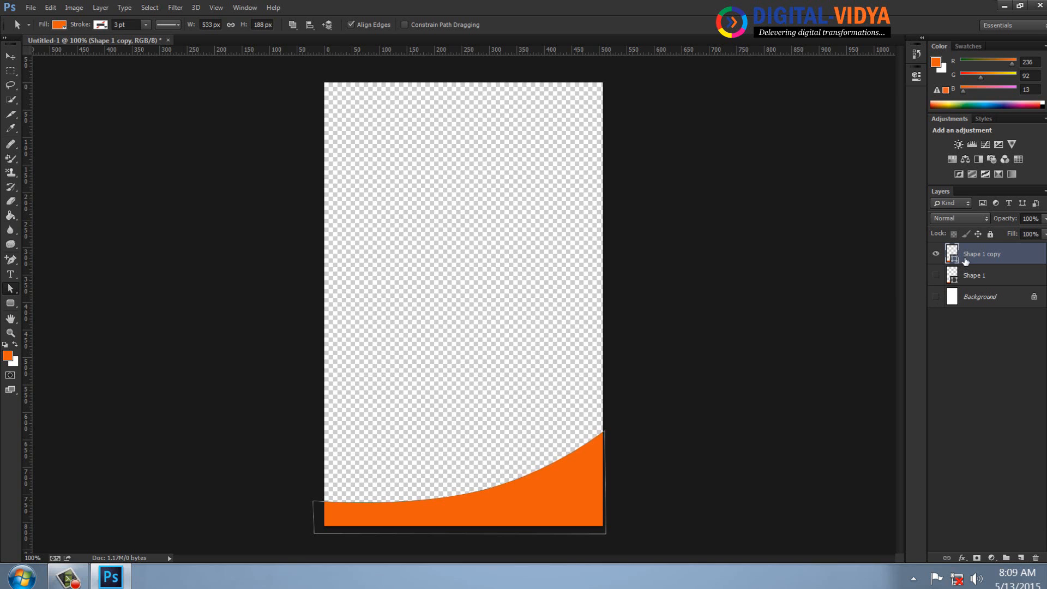
Set the foreground color to the darker orange c44c0a and fill the copied shape with it.
click(12, 358)
click(577, 270)
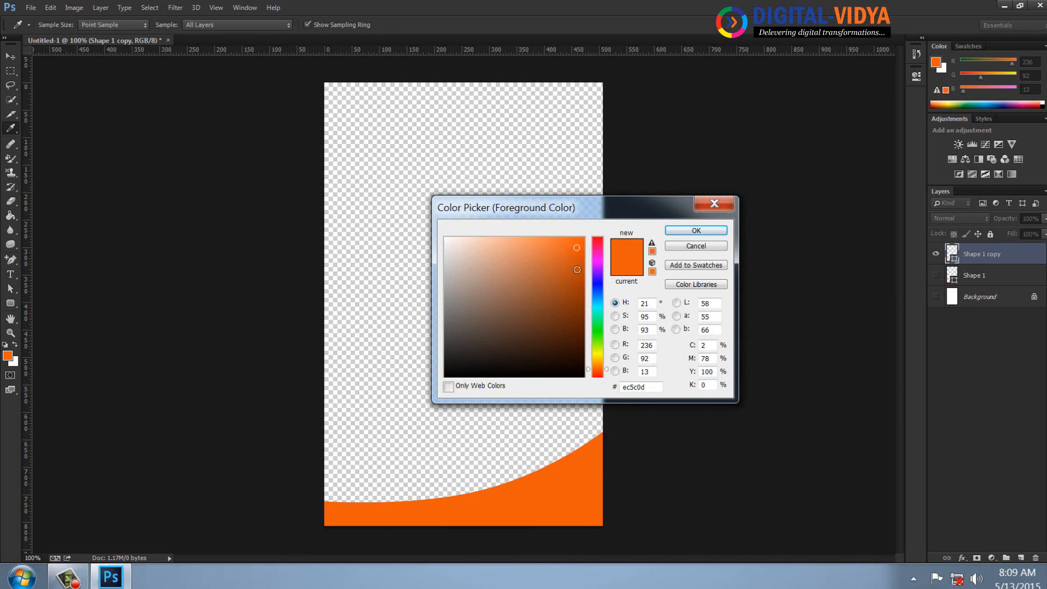
click(712, 231)
key(a)
key(alt+BackSpace)
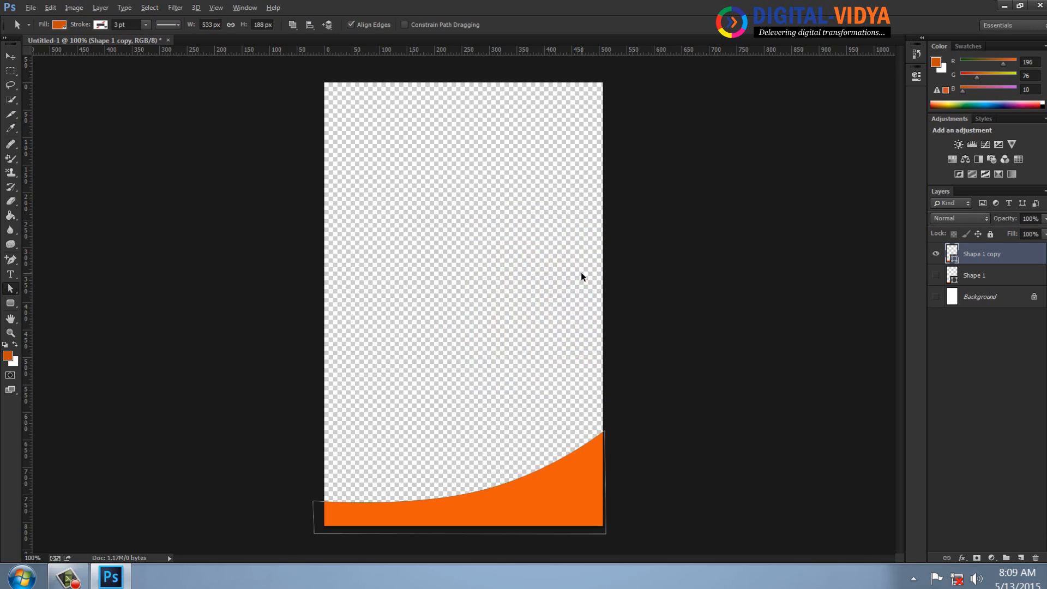
Raise the copied shape's upper-right anchor about 20 px with the Direct Selection tool, and show the Shape 1 and Background layers again.
right_click(13, 287)
click(52, 298)
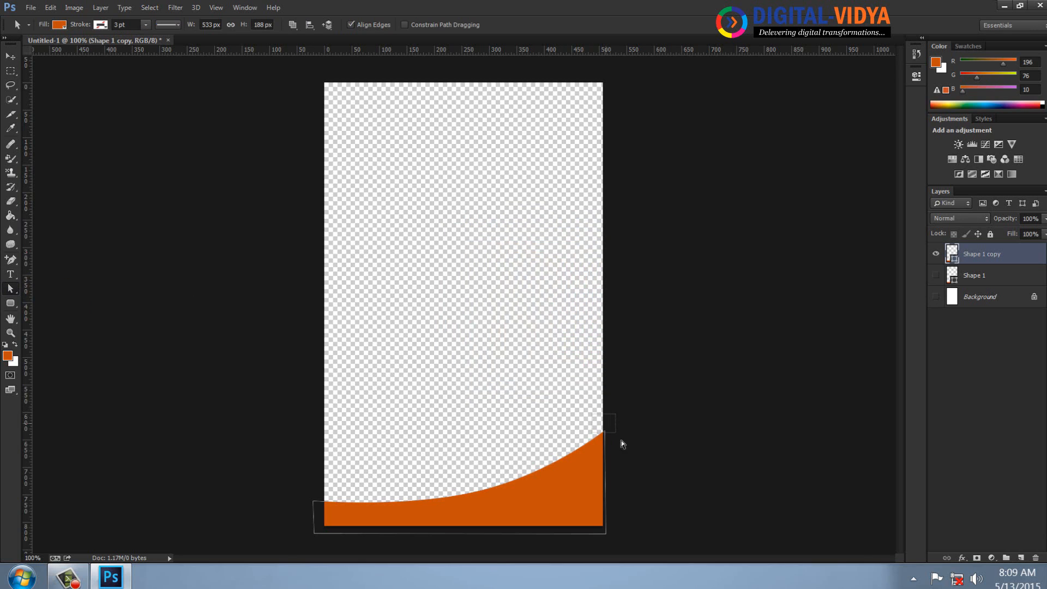
key(Up)
key(Up)
key(Up)
key(Up)
key(Up)
key(Up)
key(Up)
key(Up)
key(Up)
key(Up)
key(Up)
key(Up)
key(Up)
key(Up)
key(Up)
key(Up)
key(Up)
key(Up)
key(Up)
key(Up)
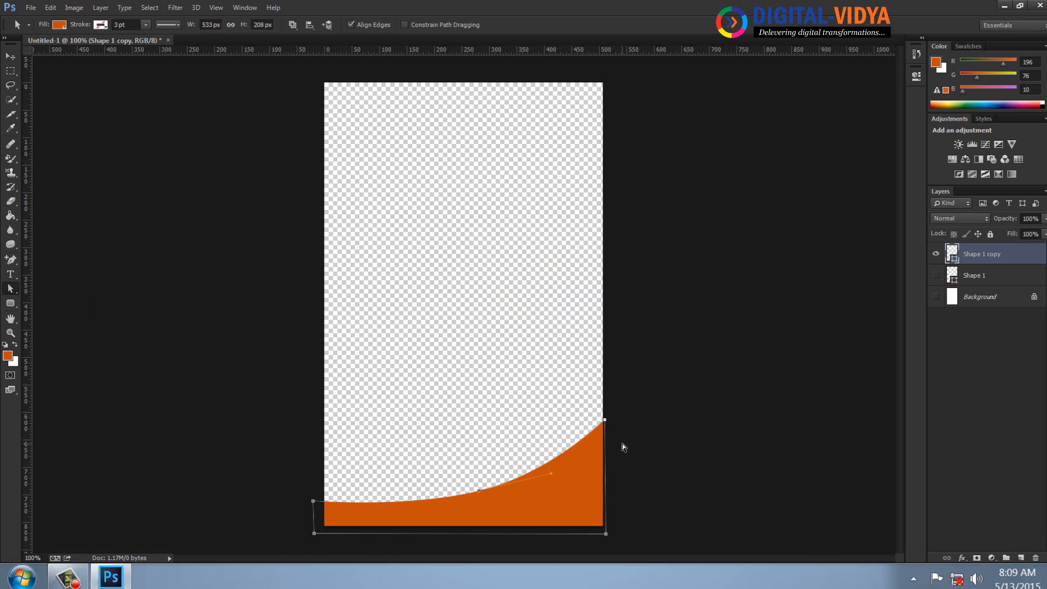
click(623, 443)
click(936, 275)
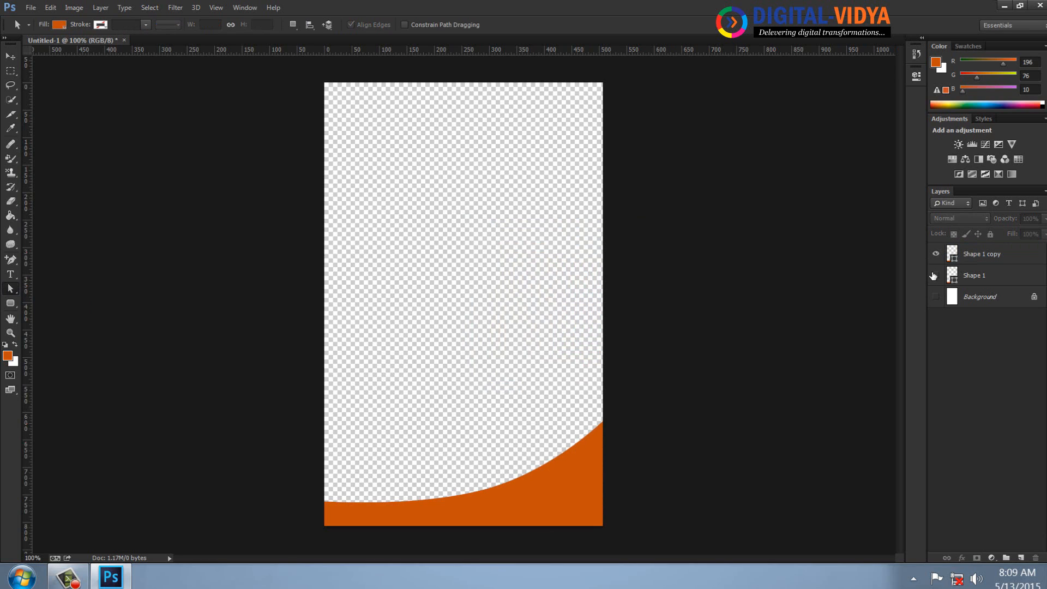
click(936, 296)
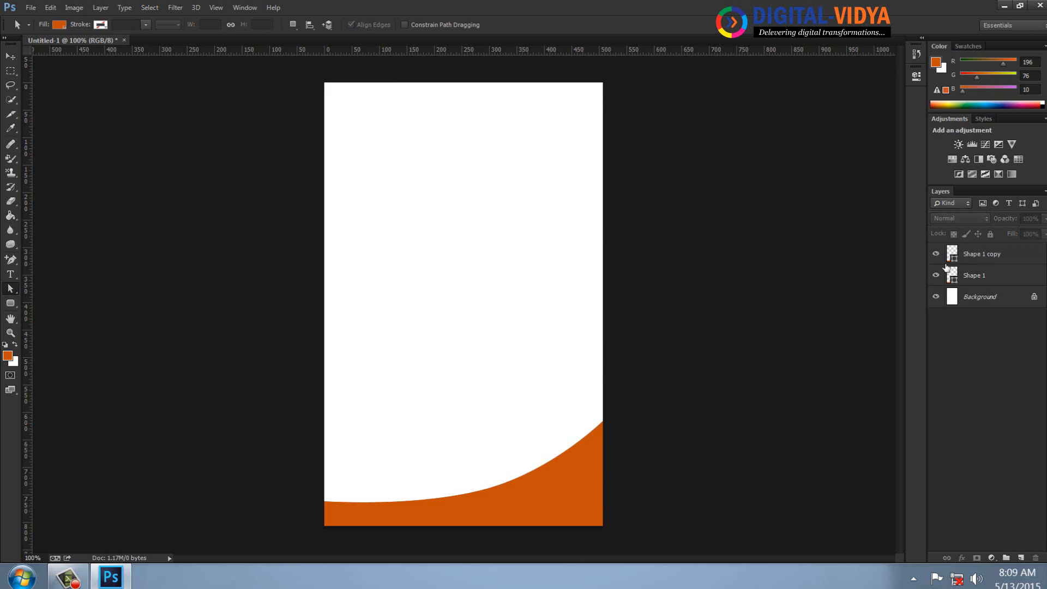
Hide the Shape 1 copy layer and raise the upper-right anchor of Shape 1 about 40 px.
click(976, 257)
click(968, 276)
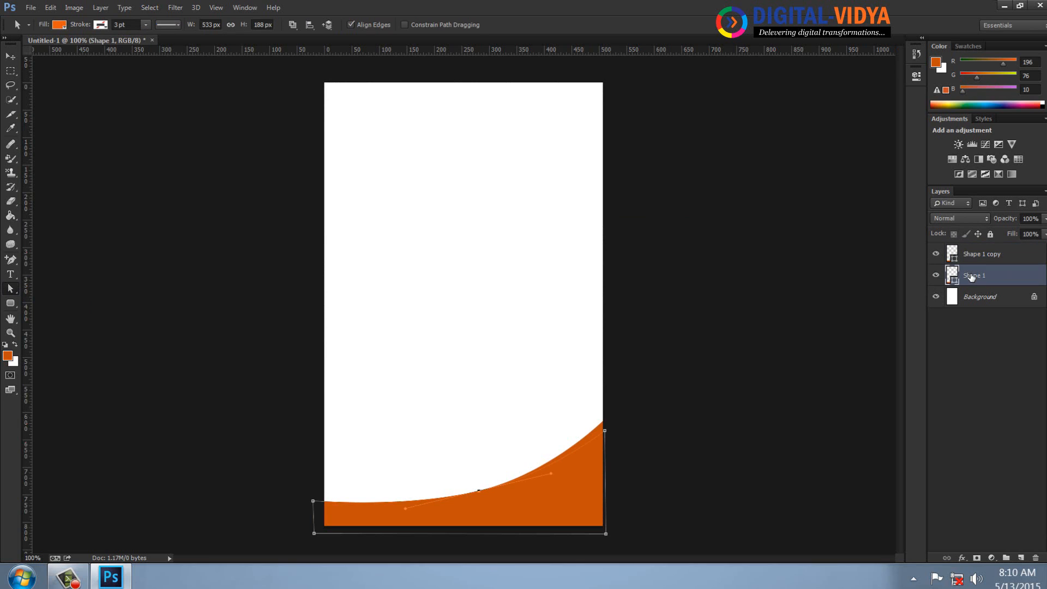
click(936, 254)
click(960, 258)
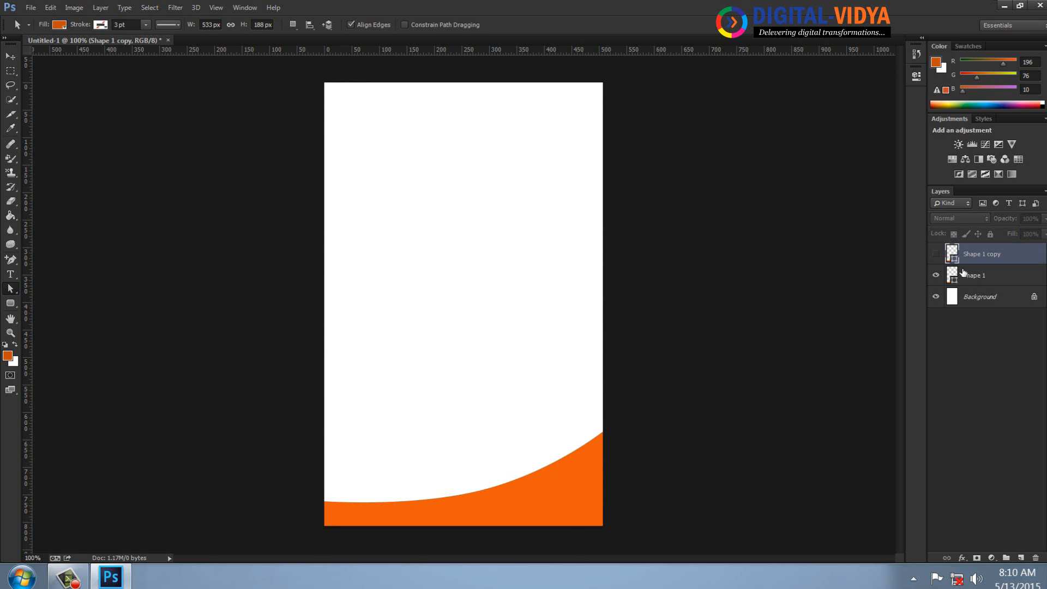
click(966, 277)
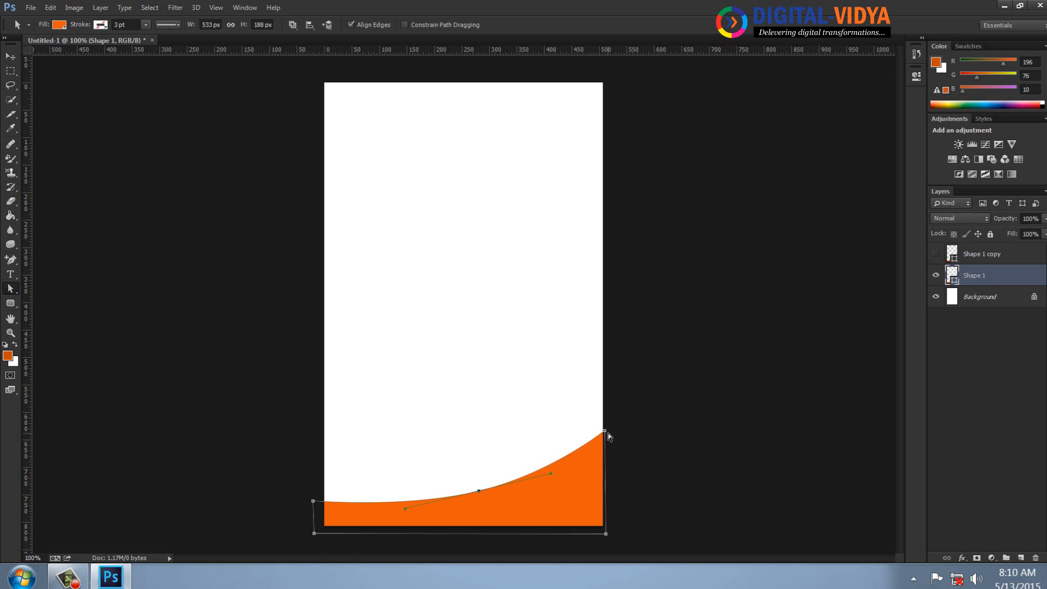
drag(606, 431, 607, 412)
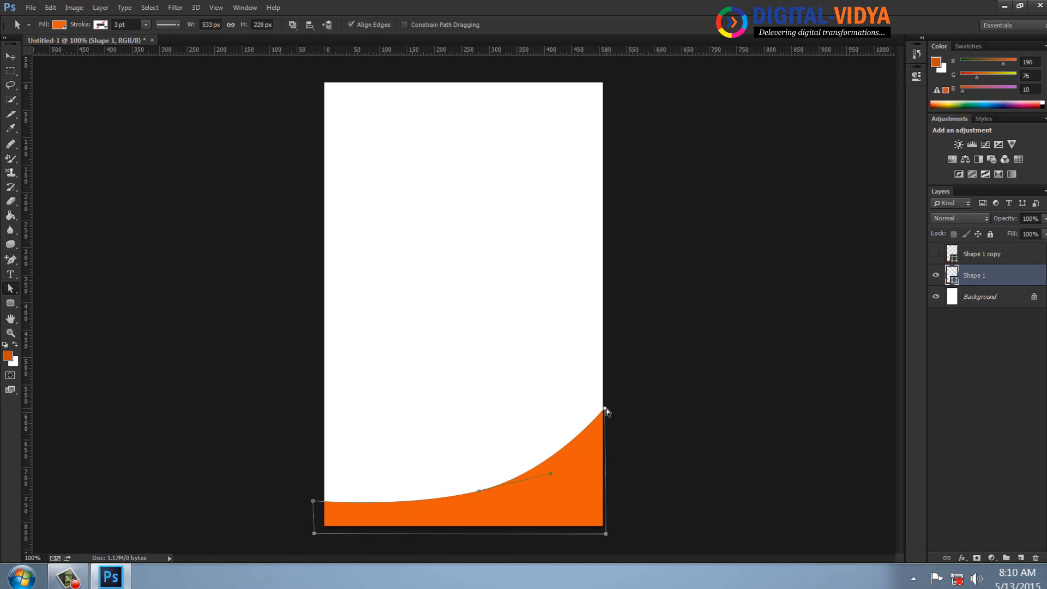
Fill the Shape 1 copy layer with the default black and show the layer again.
click(972, 257)
key(d)
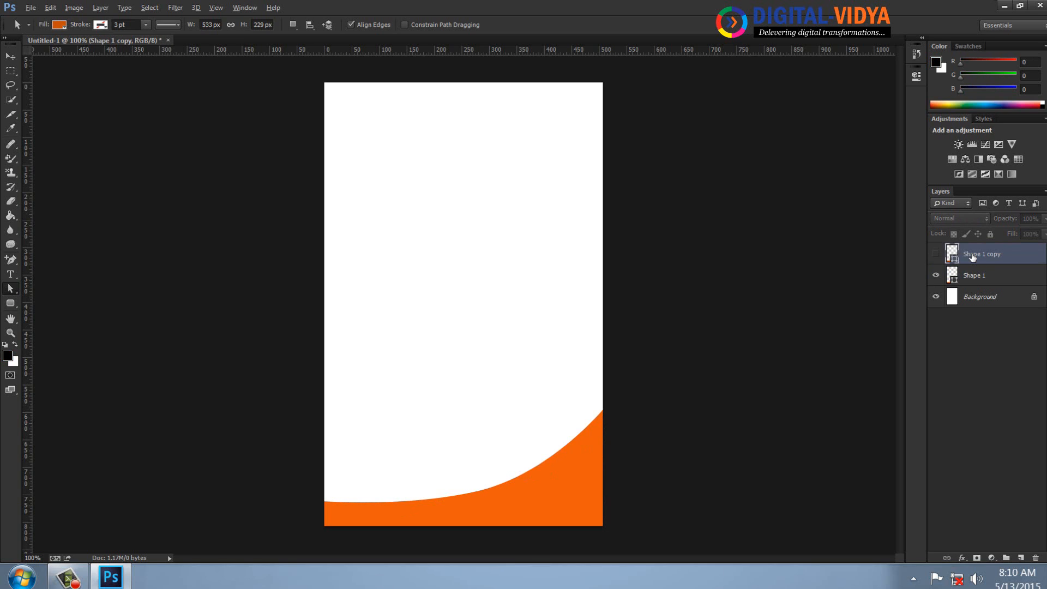
key(alt+BackSpace)
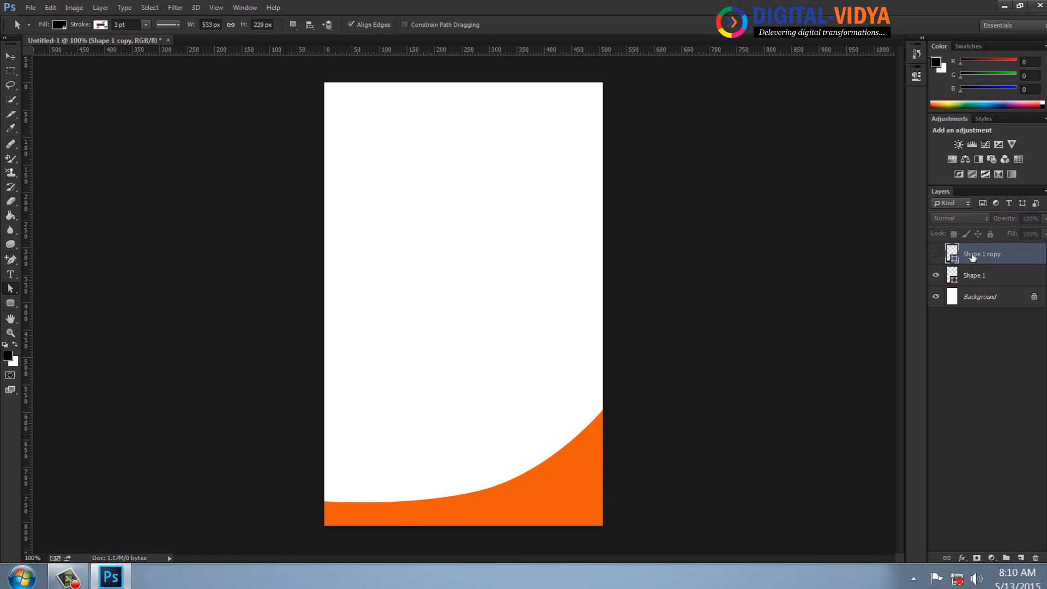
click(936, 253)
click(764, 354)
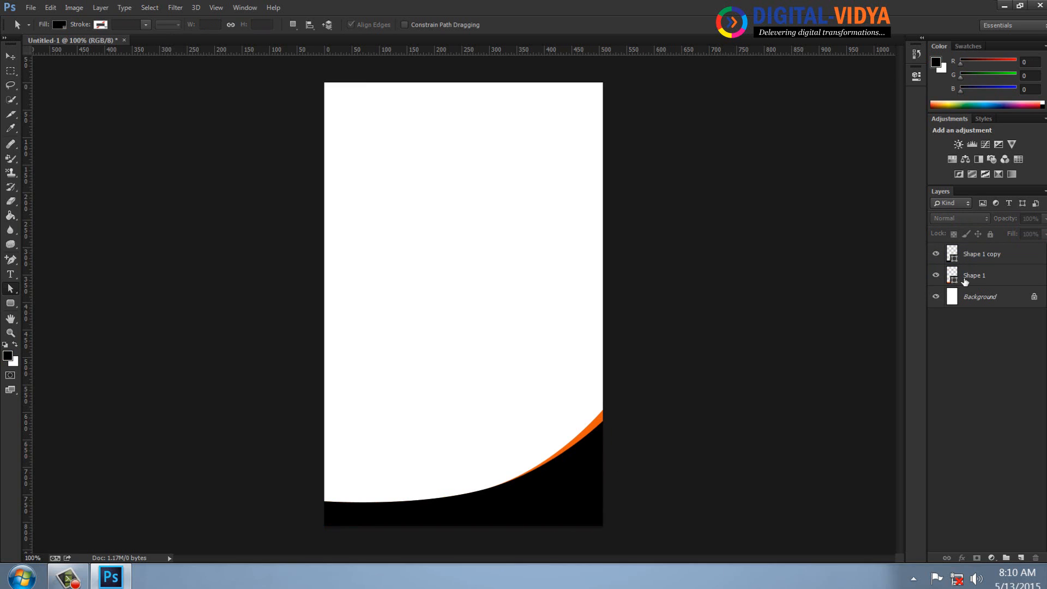
Set the foreground color to yellow e1da0f and fill the Shape 1 copy layer with it.
click(956, 255)
click(8, 356)
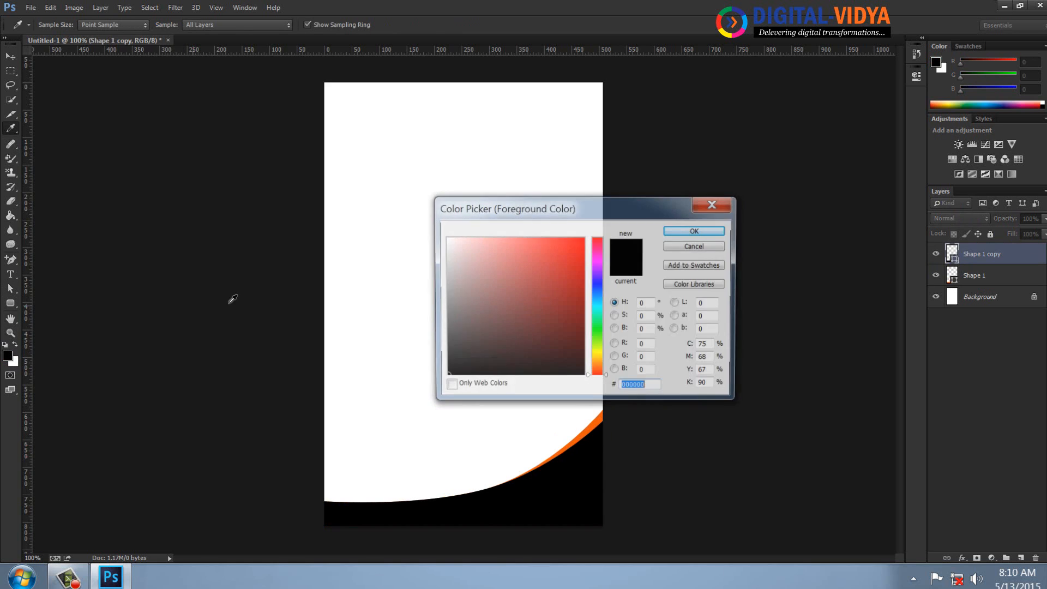
click(600, 356)
click(574, 254)
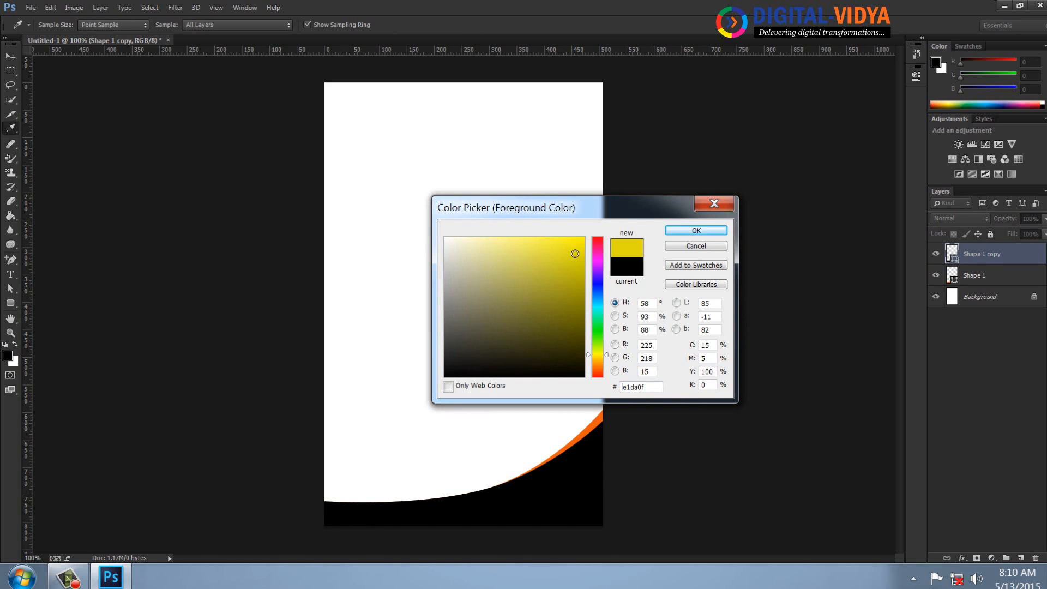
click(696, 229)
key(alt+BackSpace)
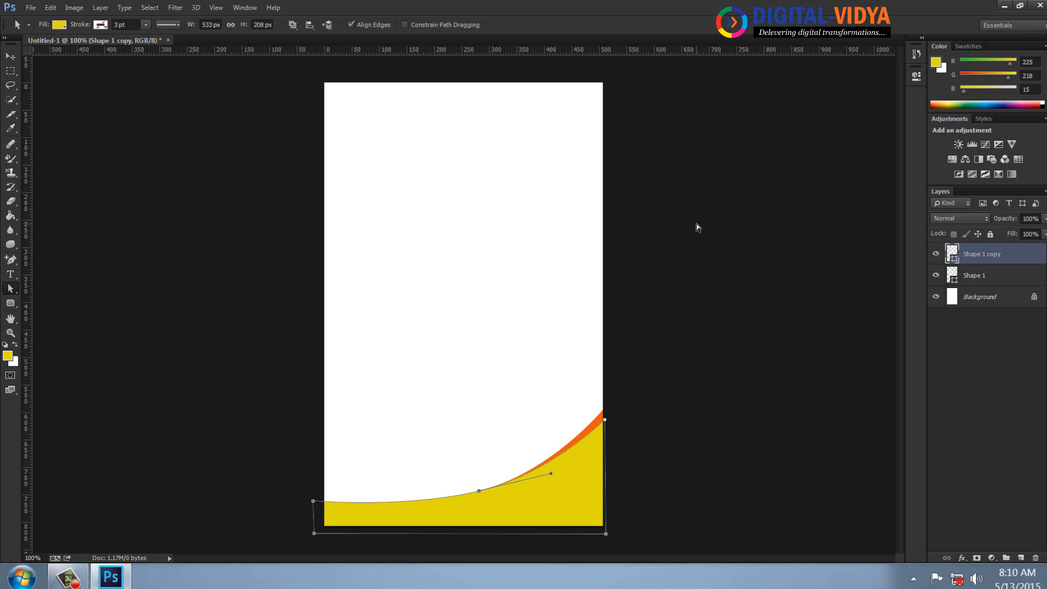
click(558, 332)
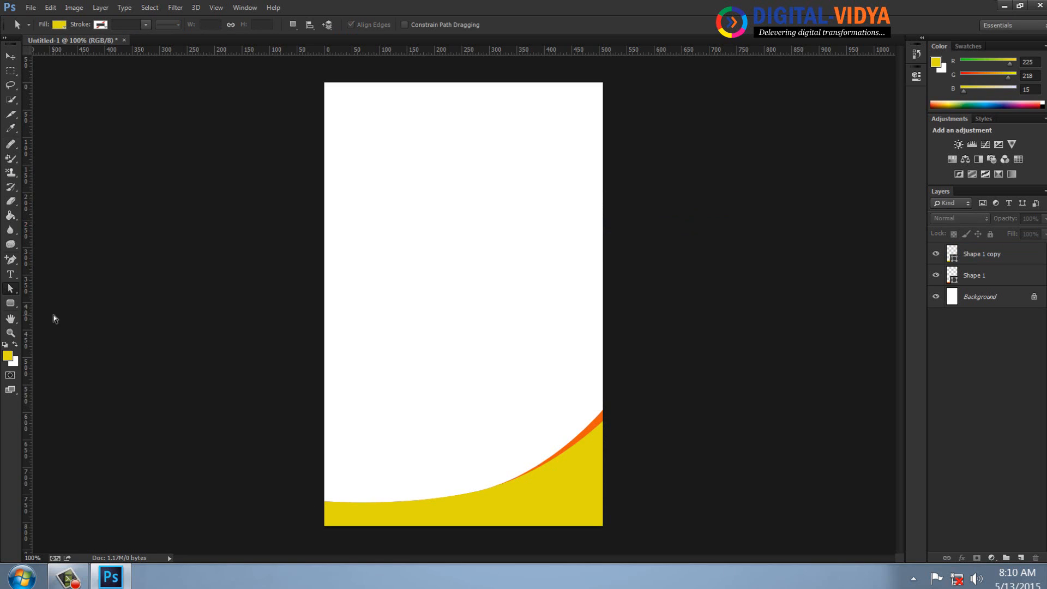
Duplicate the yellow Shape 1 copy layer and lower the duplicate's upper-right anchor about 37 px with the Direct Selection tool.
drag(1004, 257, 1020, 557)
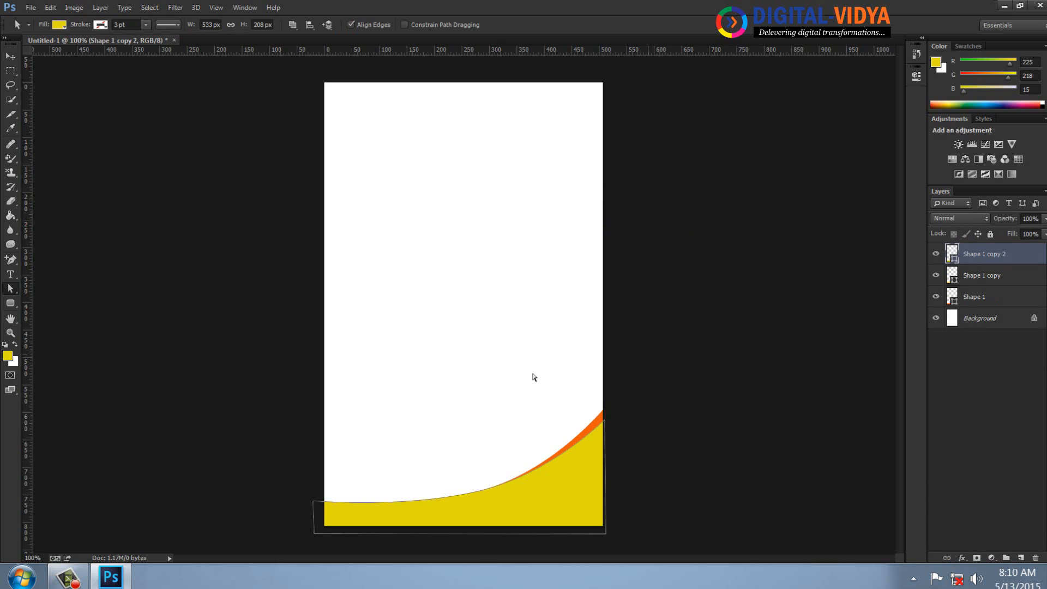
right_click(17, 288)
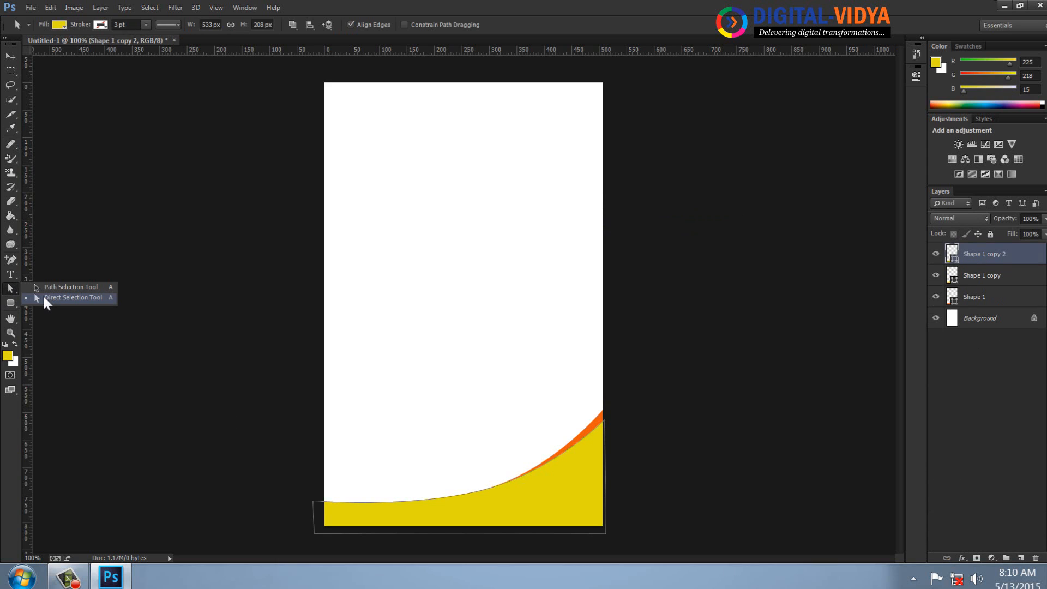
click(42, 295)
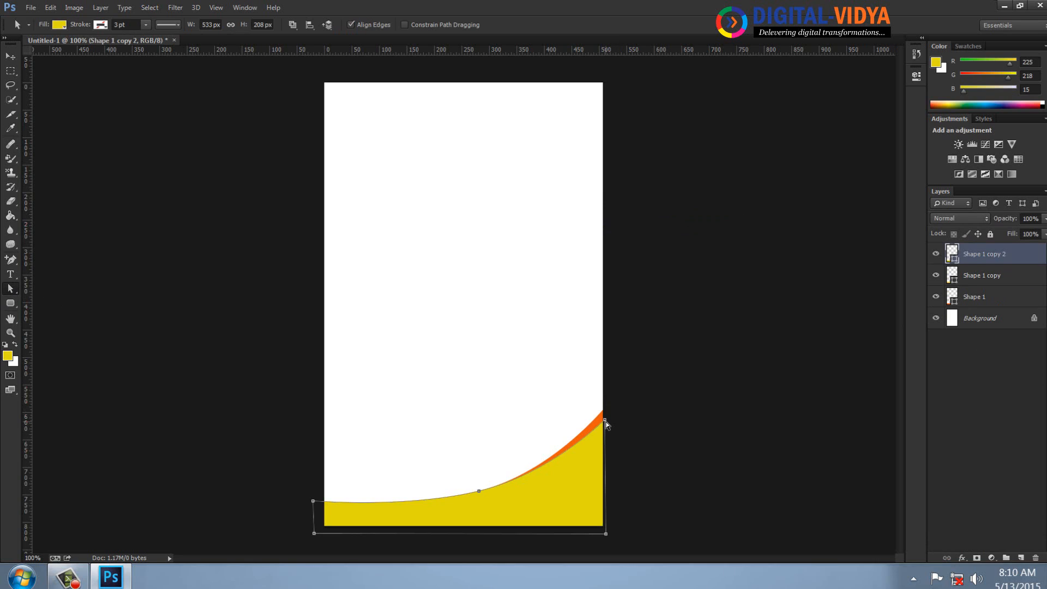
drag(606, 418, 605, 440)
Set the foreground color to a darker yellow (RGB 187, 181, 9) and fill the Shape 1 copy 2 layer with it.
click(8, 356)
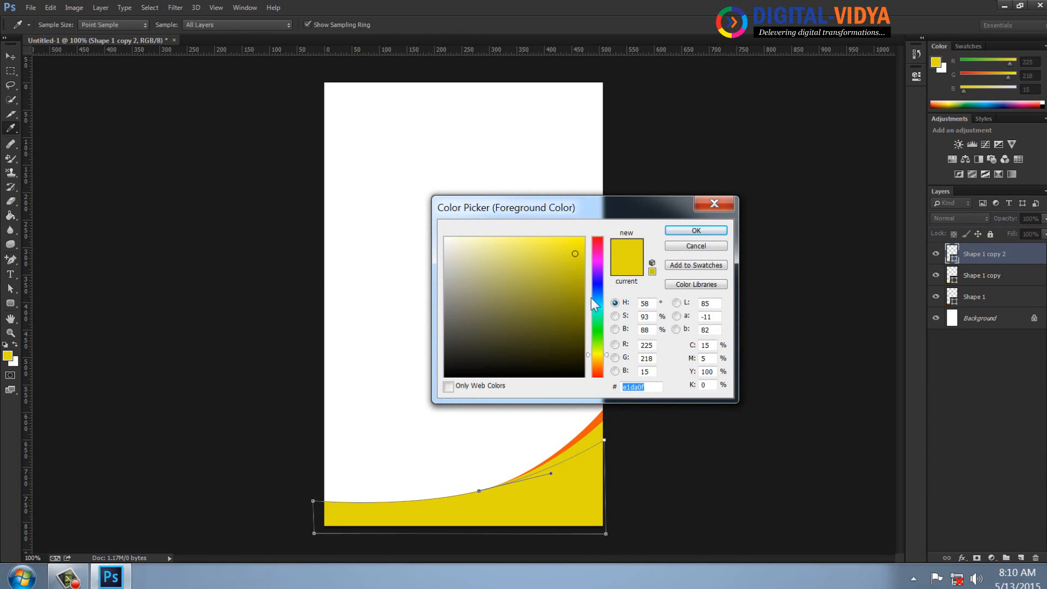
drag(577, 286, 578, 274)
click(688, 236)
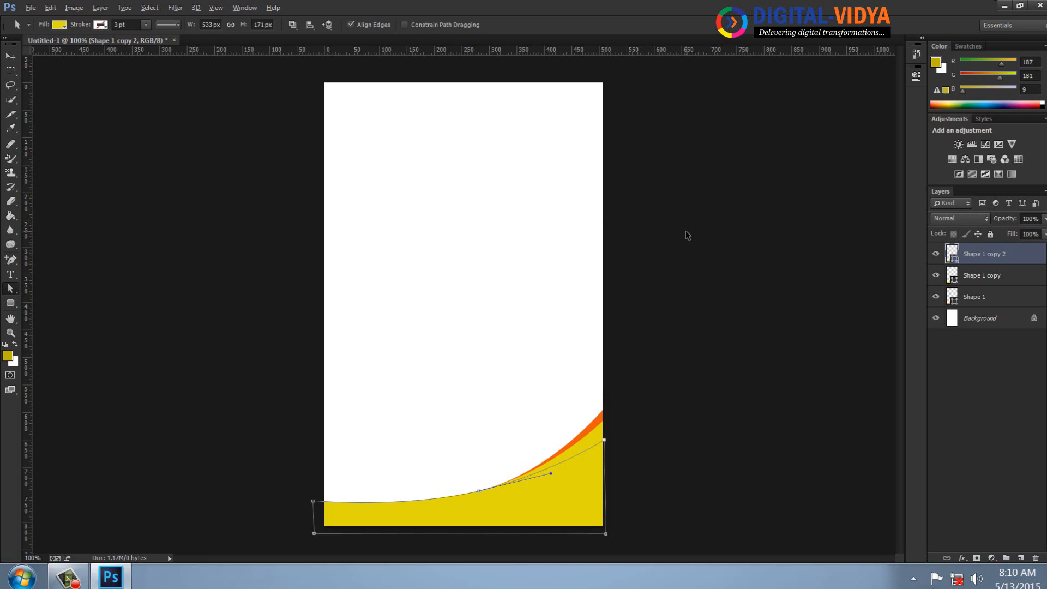
key(alt+BackSpace)
click(690, 340)
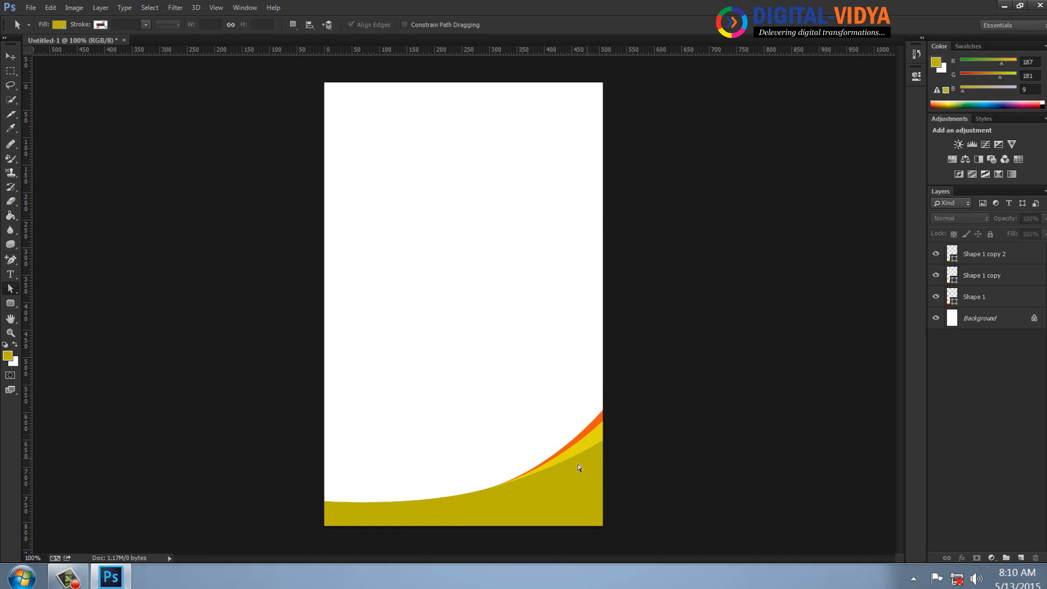
Open the logo image DV_small_03.png from the Personal (E:) drive.
key(ctrl+o)
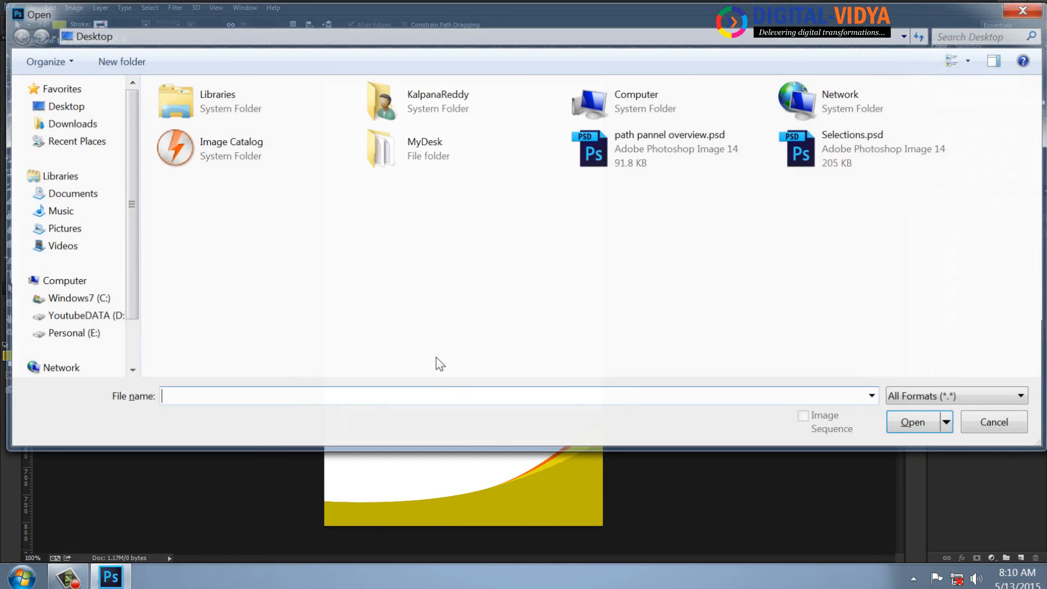
click(68, 332)
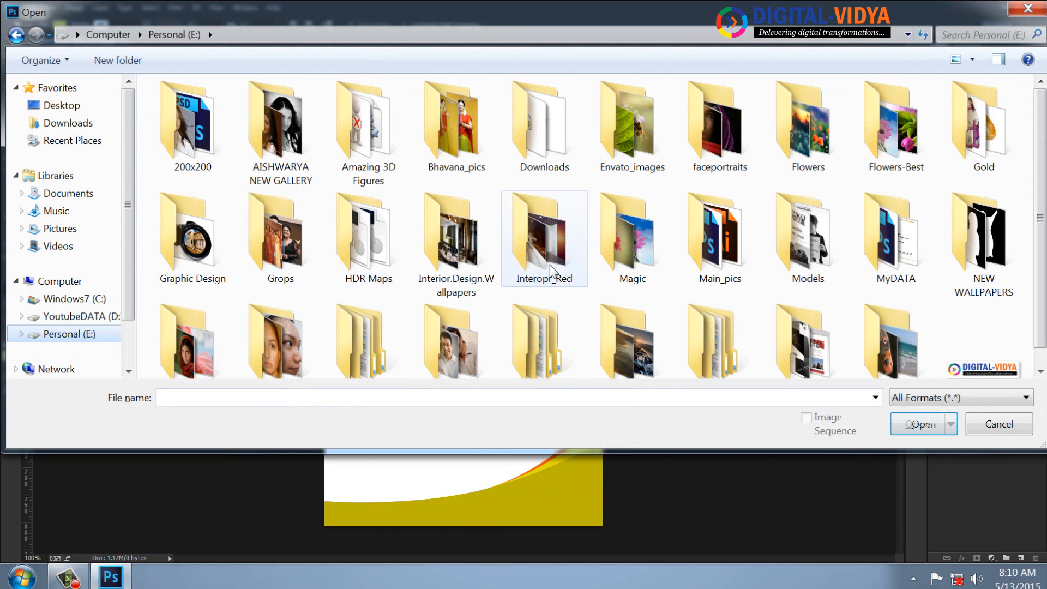
double_click(963, 374)
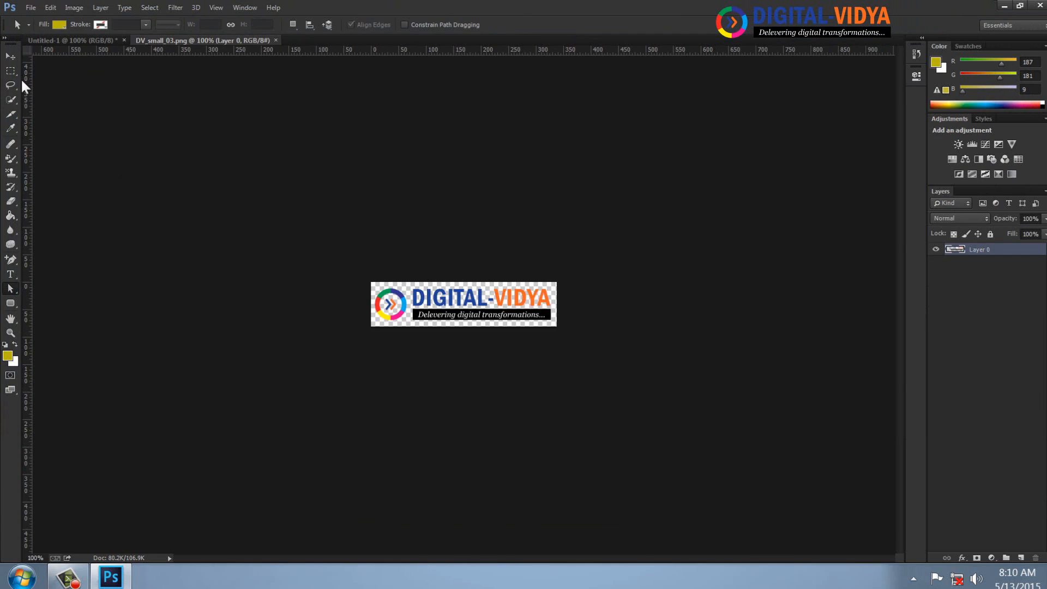
Cut the round emblem out of the logo with an elliptical selection and close the logo file.
right_click(12, 72)
click(54, 79)
drag(309, 242, 409, 355)
key(ctrl+x)
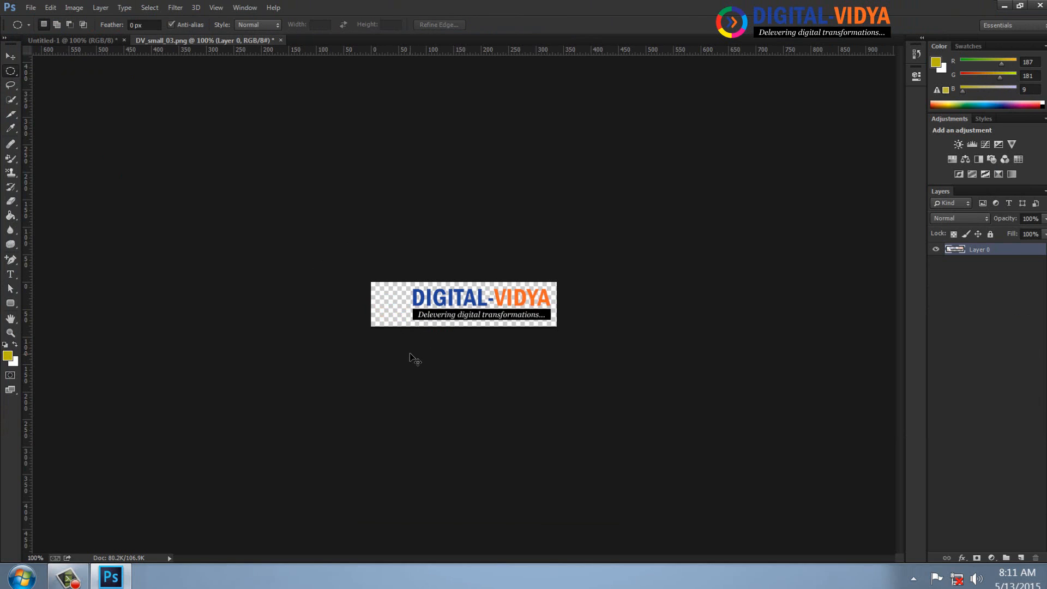
key(ctrl+w)
click(528, 221)
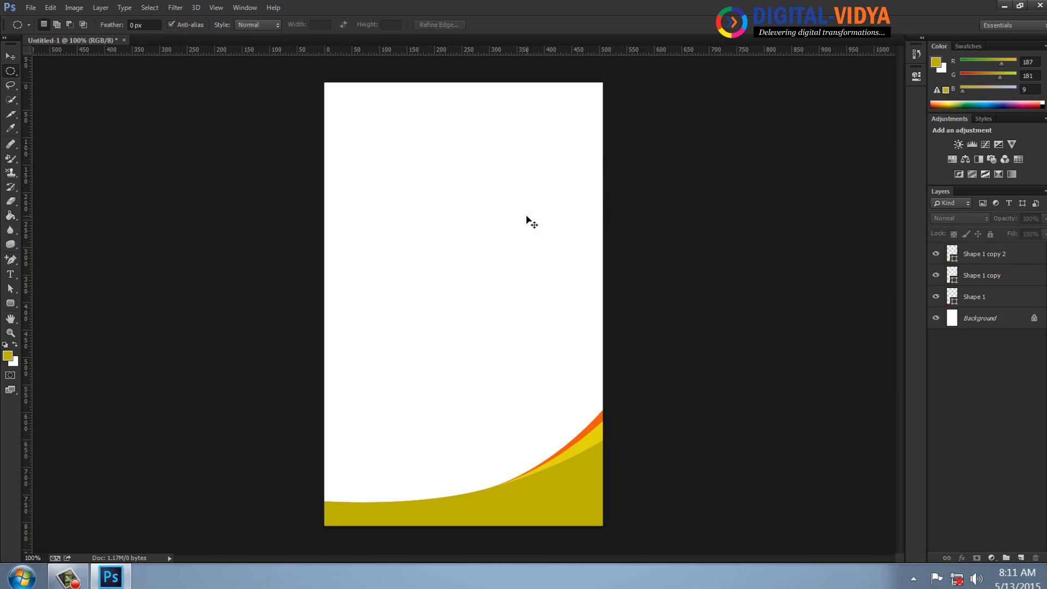
Paste the emblem into the page design and move it onto the dark yellow area at the page's lower-right corner.
key(ctrl+v)
click(10, 56)
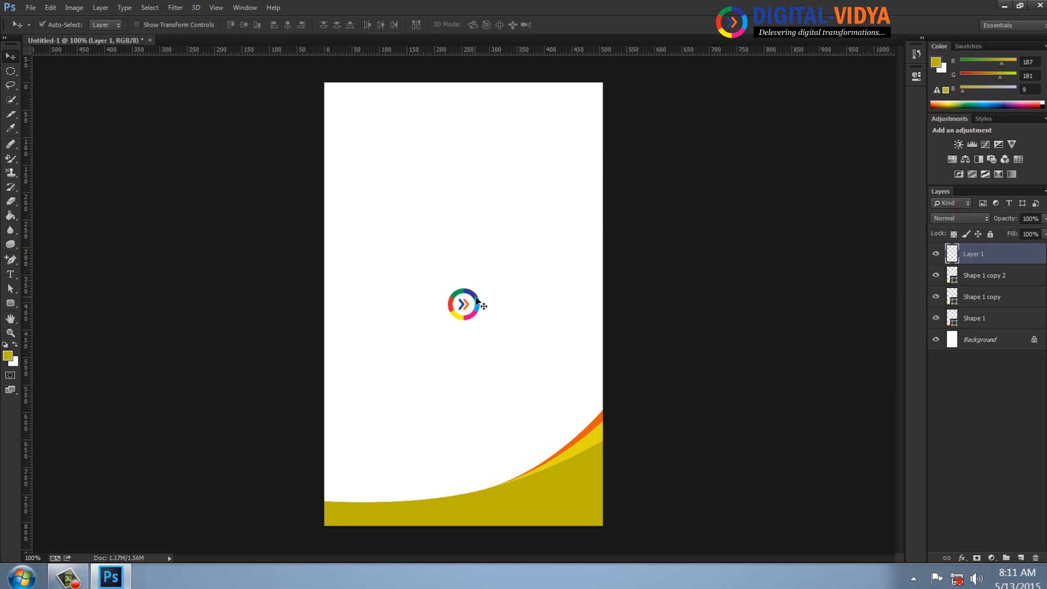
drag(481, 326, 577, 498)
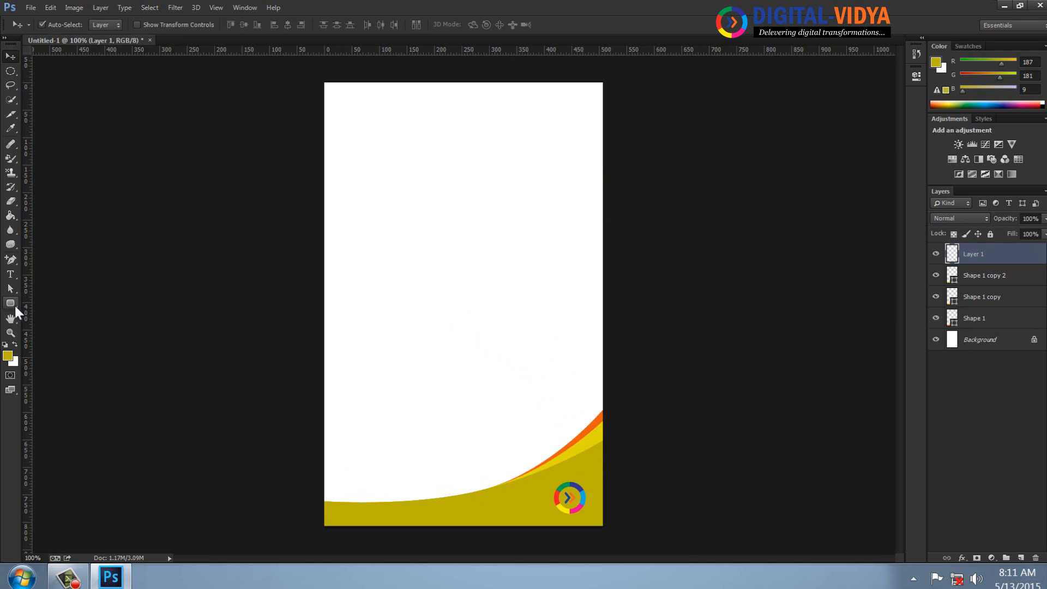
Add a new layer and draw a closed five-point Pen path covering most of the page, with its upper-left corner cut diagonally.
click(13, 264)
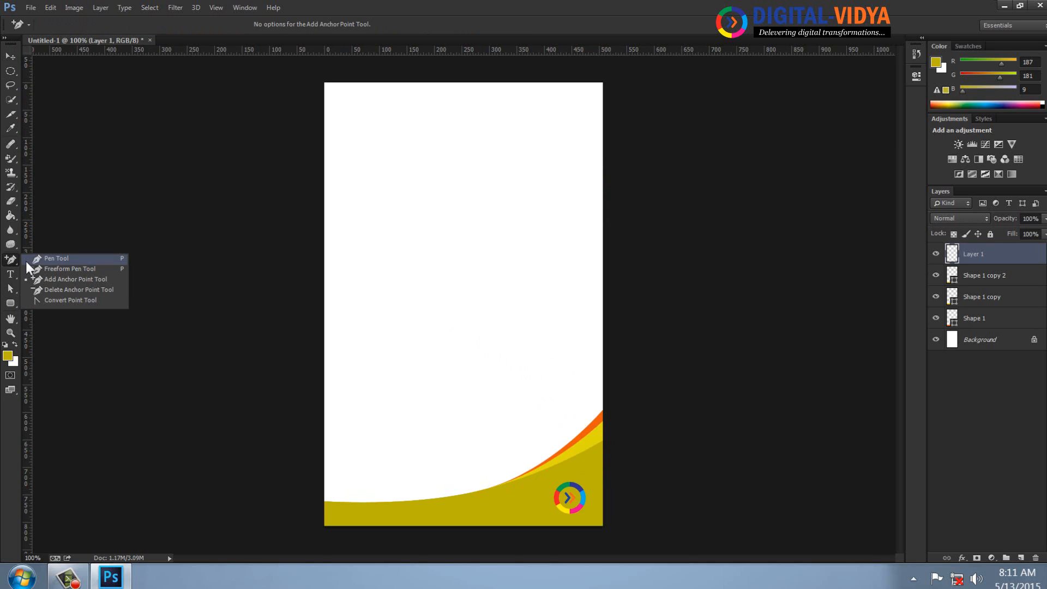
click(44, 258)
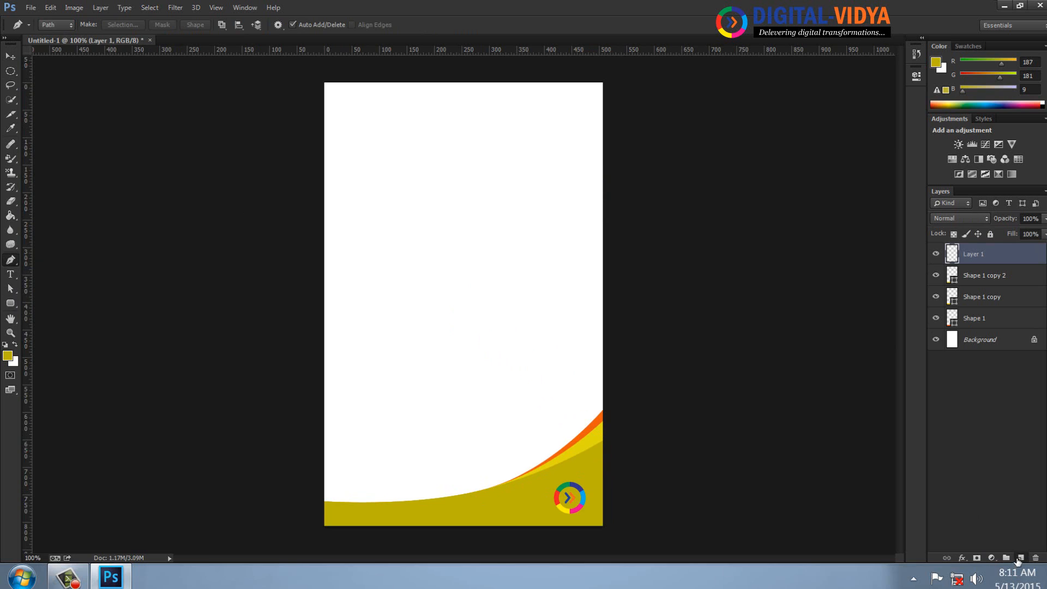
click(1018, 558)
click(347, 507)
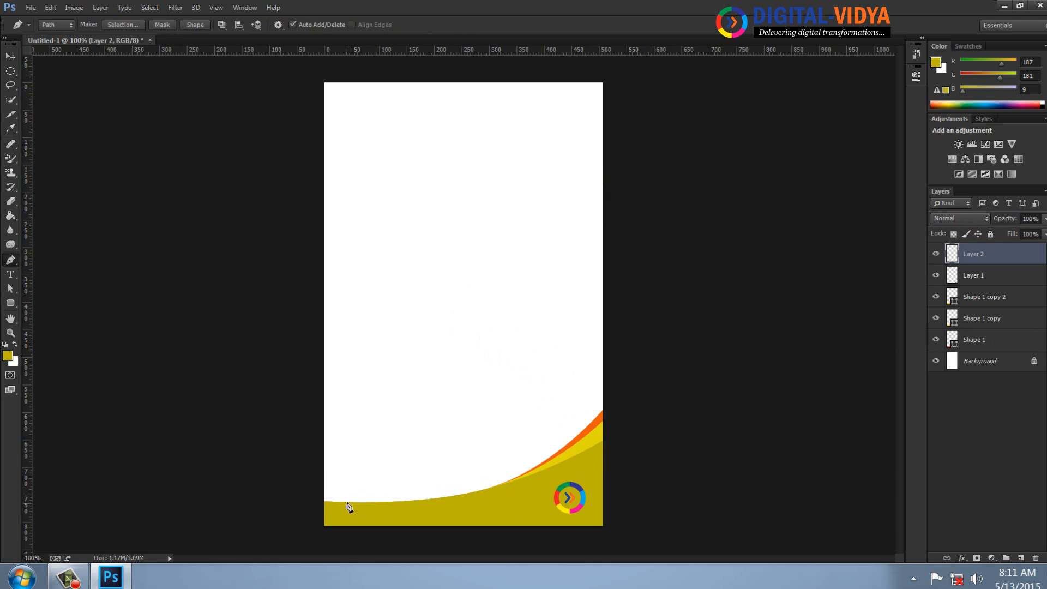
click(395, 101)
click(577, 101)
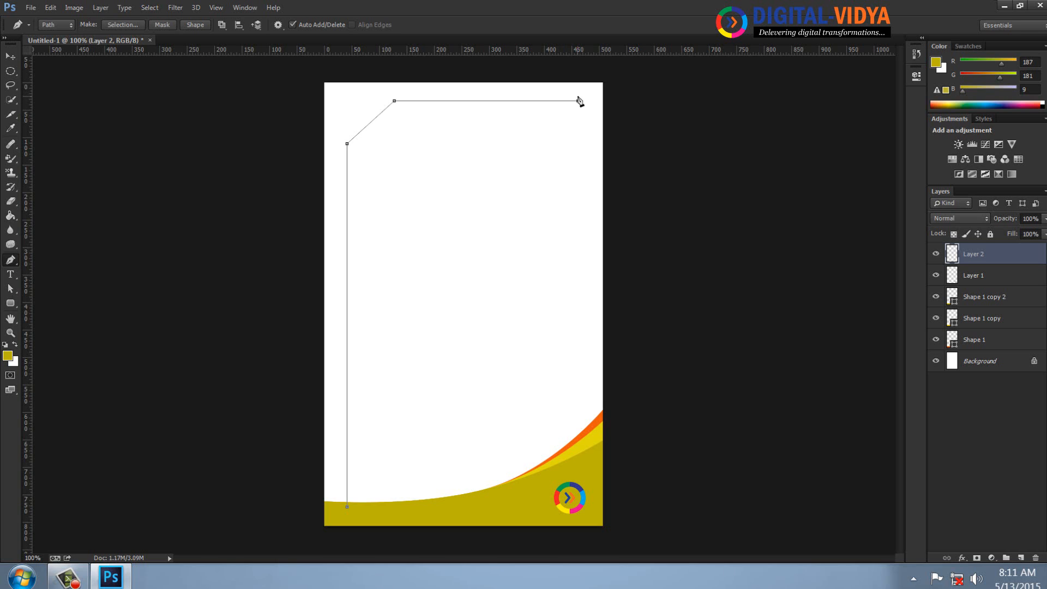
click(579, 501)
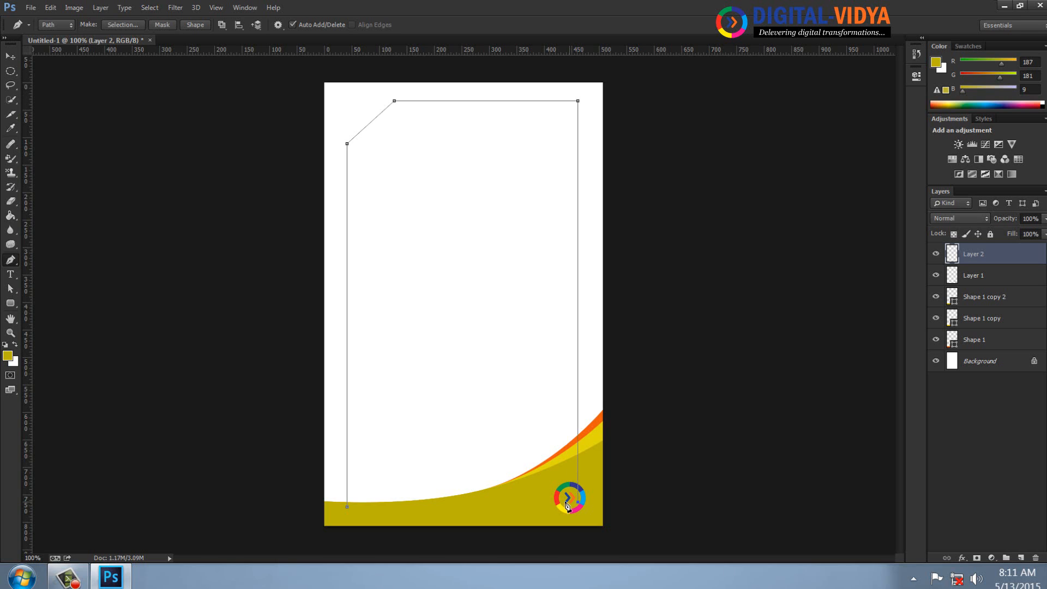
click(347, 507)
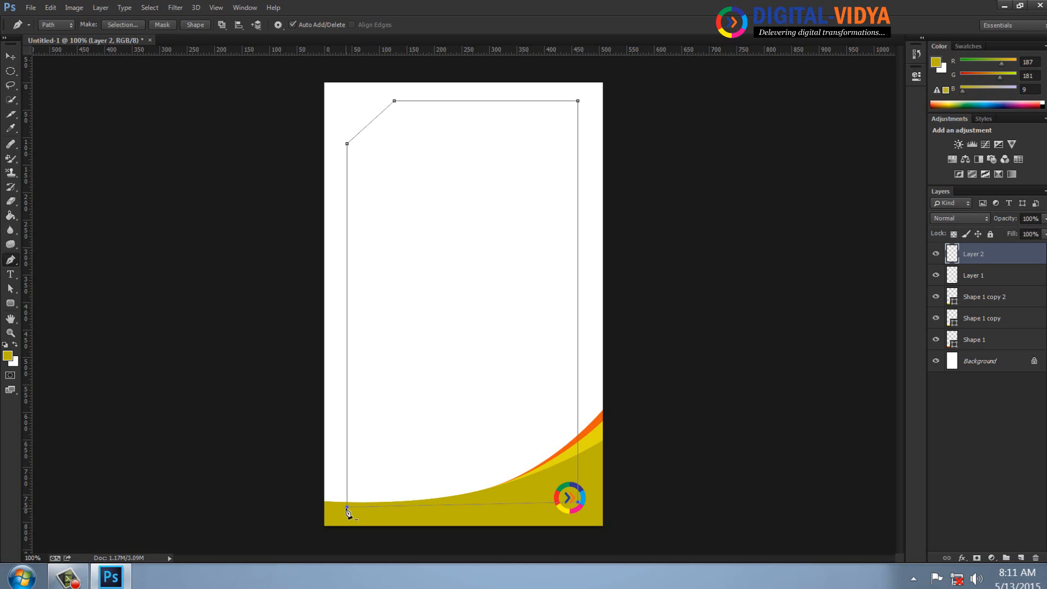
Set the foreground color to the light beige e8e7d9 and convert the closed path into a filled shape.
click(7, 356)
click(454, 244)
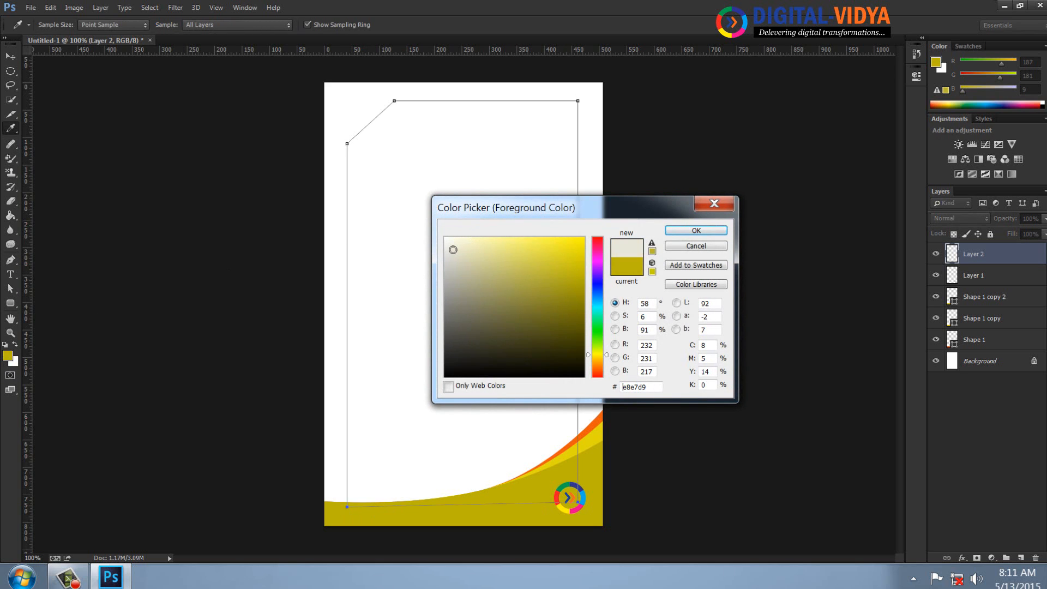
click(695, 230)
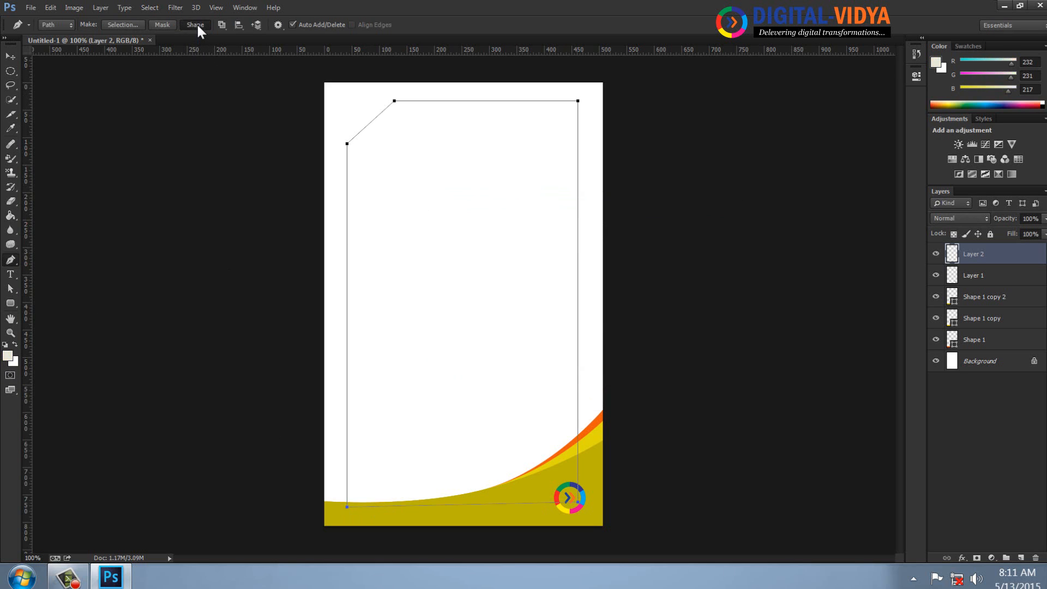
click(196, 25)
click(9, 57)
click(131, 148)
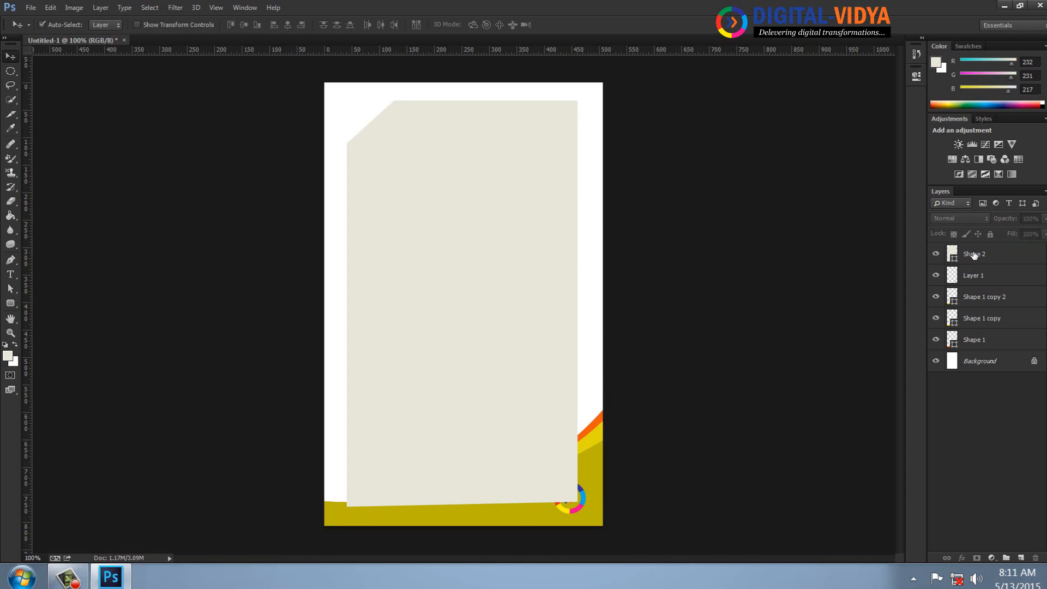
Send the beige Shape 2 layer to the back of the stack and shift the shape slightly left on the page.
click(975, 255)
click(101, 8)
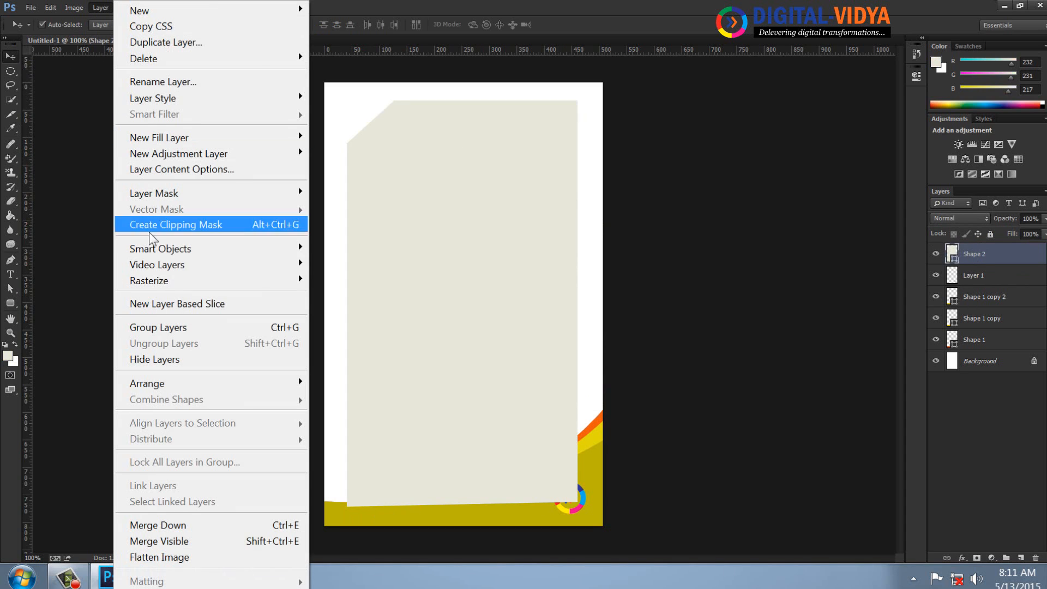
mouse_move(266, 384)
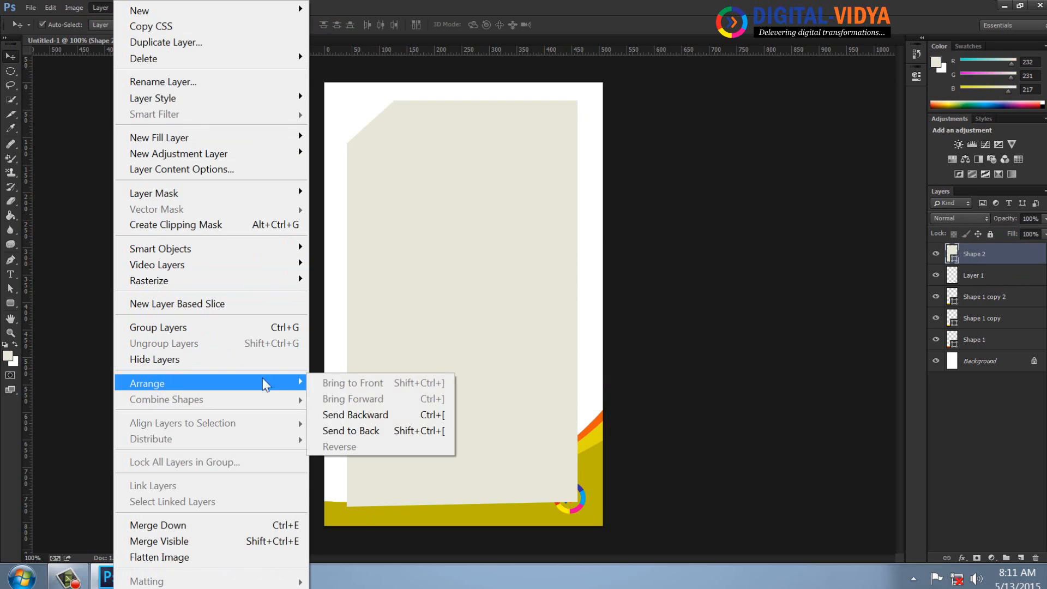
click(365, 429)
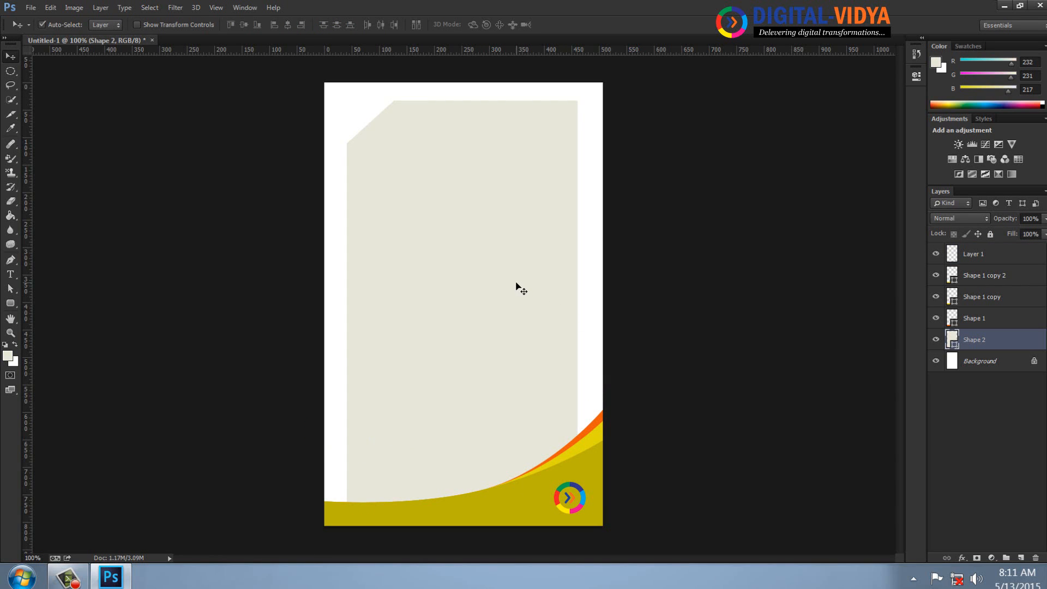
drag(505, 282, 488, 282)
click(17, 290)
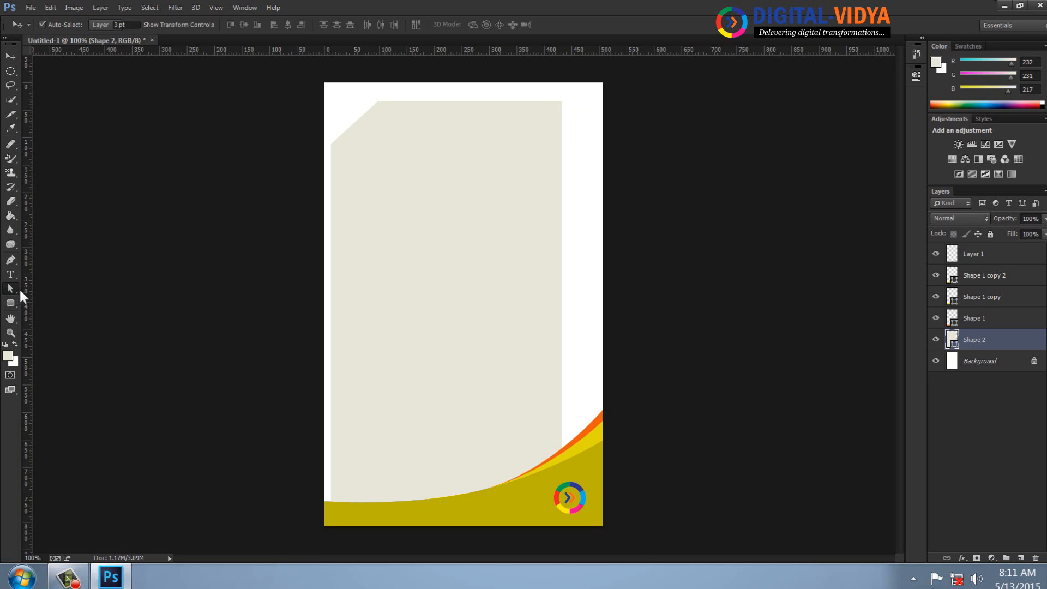
Raise the beige shape's upper anchor points with direct selection until the shape is about 755 px high.
click(42, 298)
drag(359, 127, 594, 169)
key(Up)
key(Up)
key(Up)
key(Up)
key(Up)
key(Up)
key(Up)
key(Up)
key(Up)
key(Up)
key(Up)
key(Up)
key(Up)
key(Up)
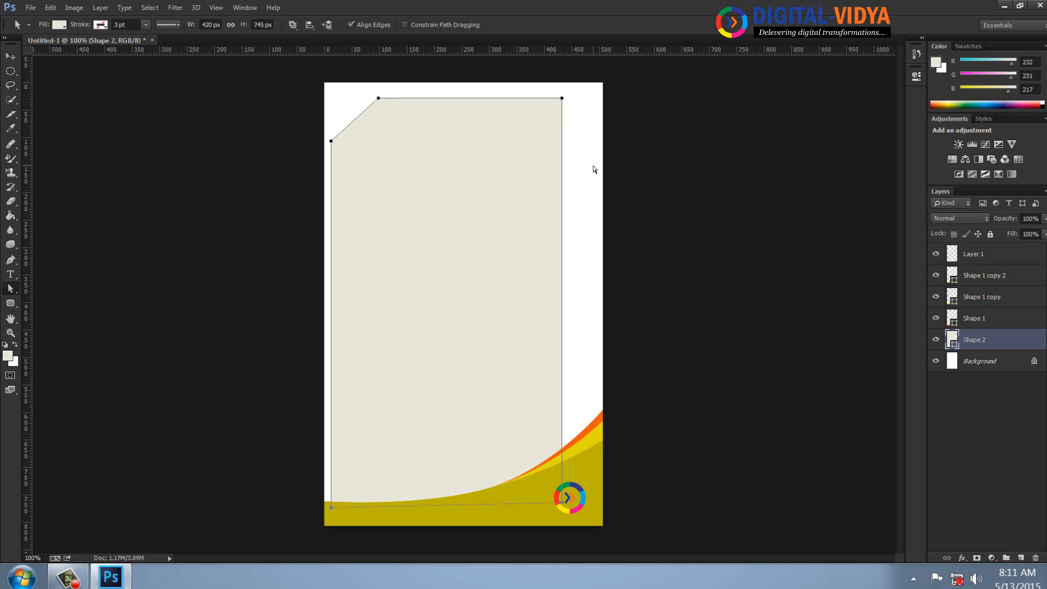
key(Up)
key(Up)
key(Up)
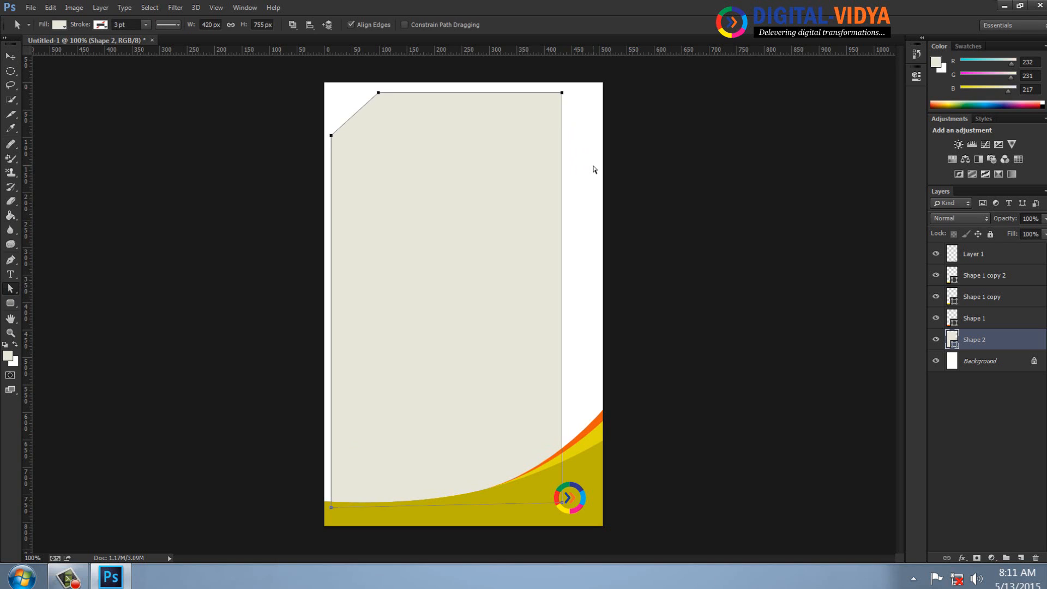
Hide the background, the logo layer and all curve layers so that only the beige Shape 2 is shown.
drag(542, 79, 630, 516)
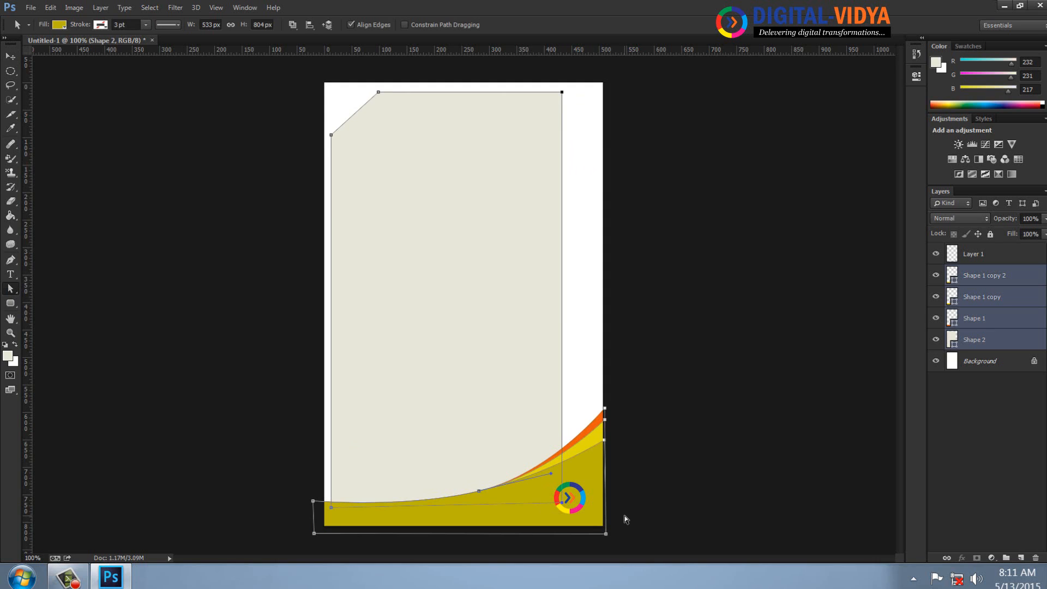
drag(550, 74, 571, 511)
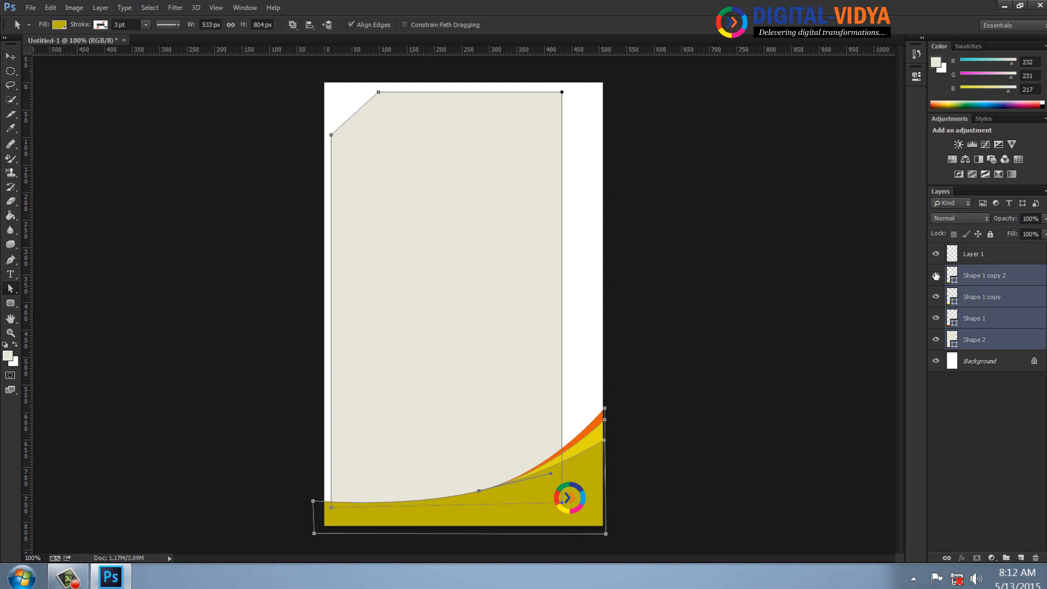
drag(936, 275, 938, 355)
click(937, 358)
click(936, 254)
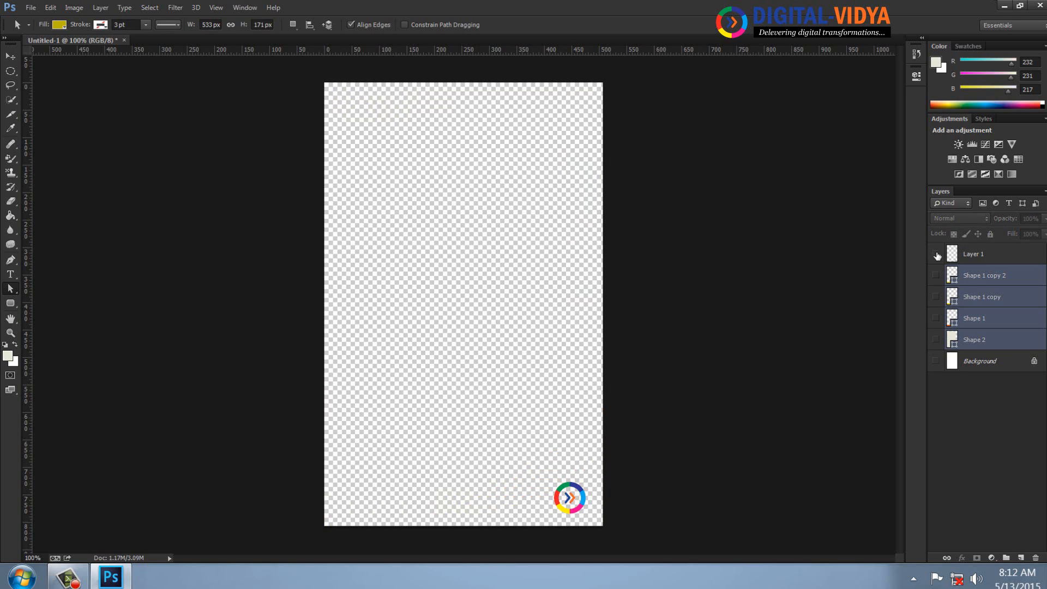
click(961, 256)
click(935, 254)
click(936, 275)
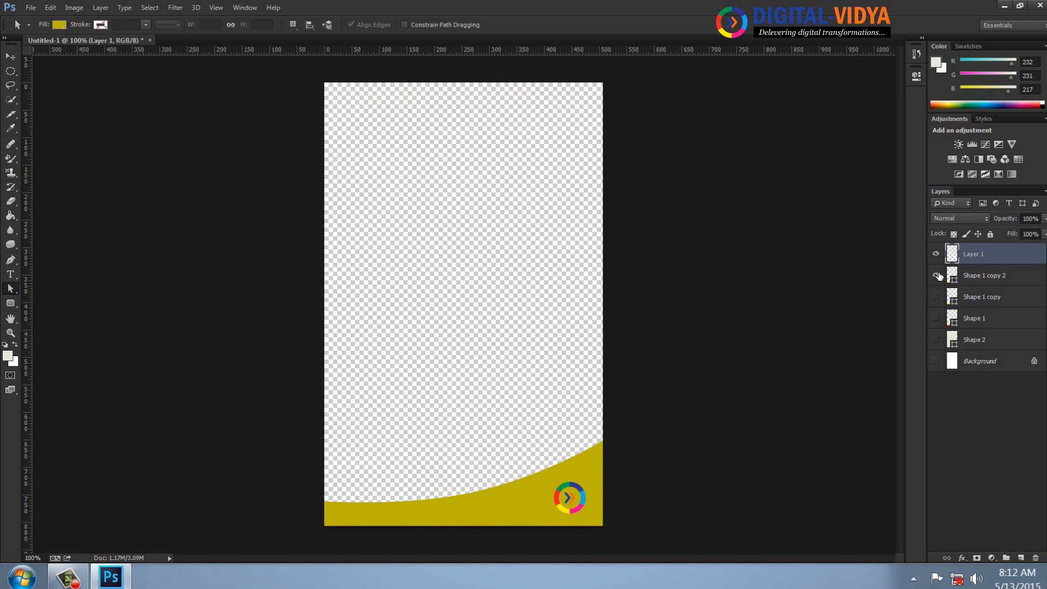
click(936, 297)
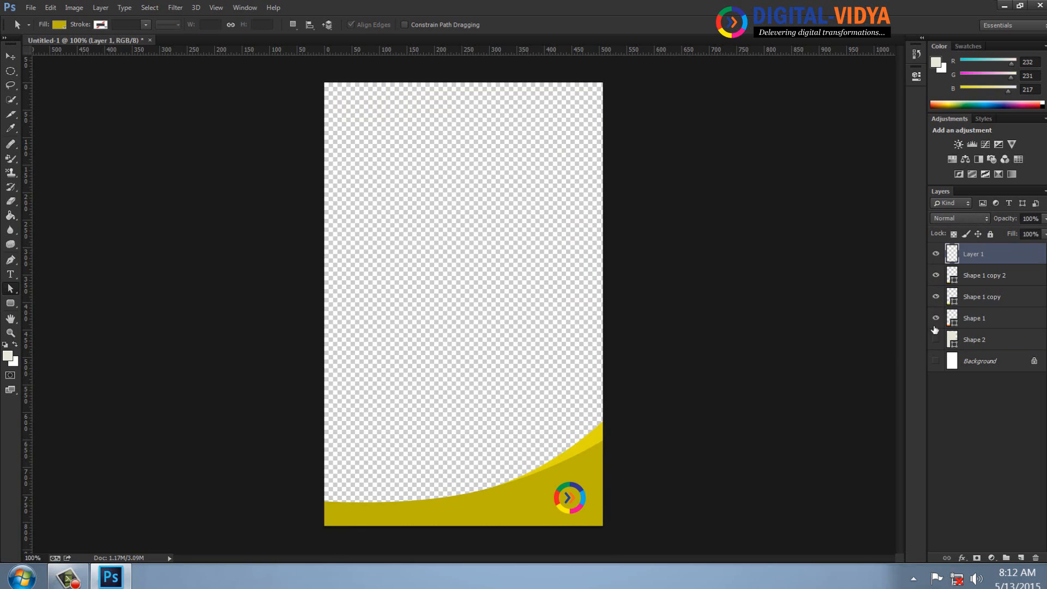
click(936, 318)
click(936, 339)
drag(936, 318, 936, 253)
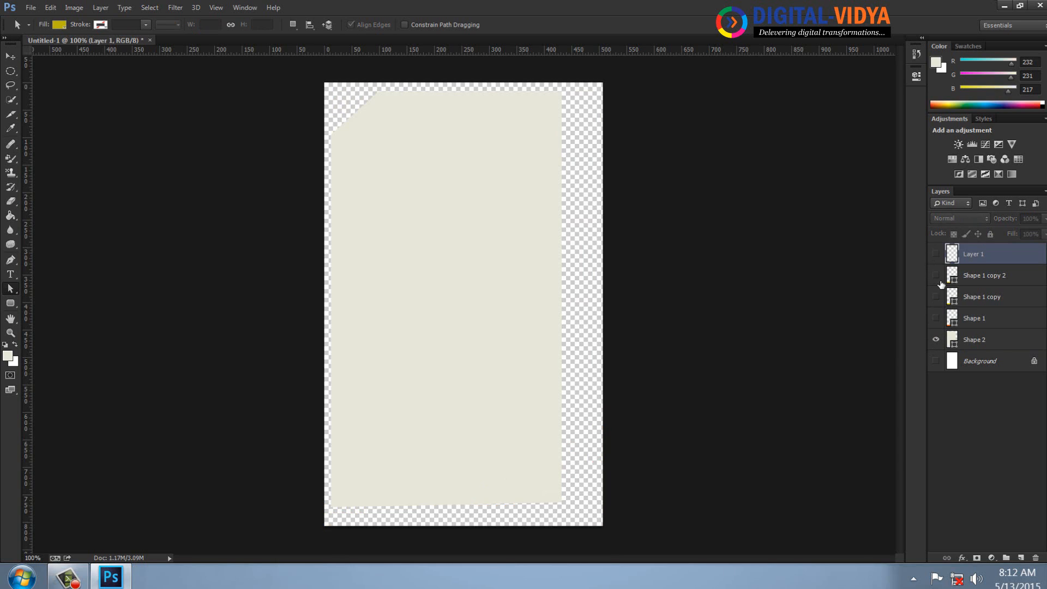
Select Shape 2's two right-hand anchor points and shift them right until the shape is about 482 px wide.
click(985, 340)
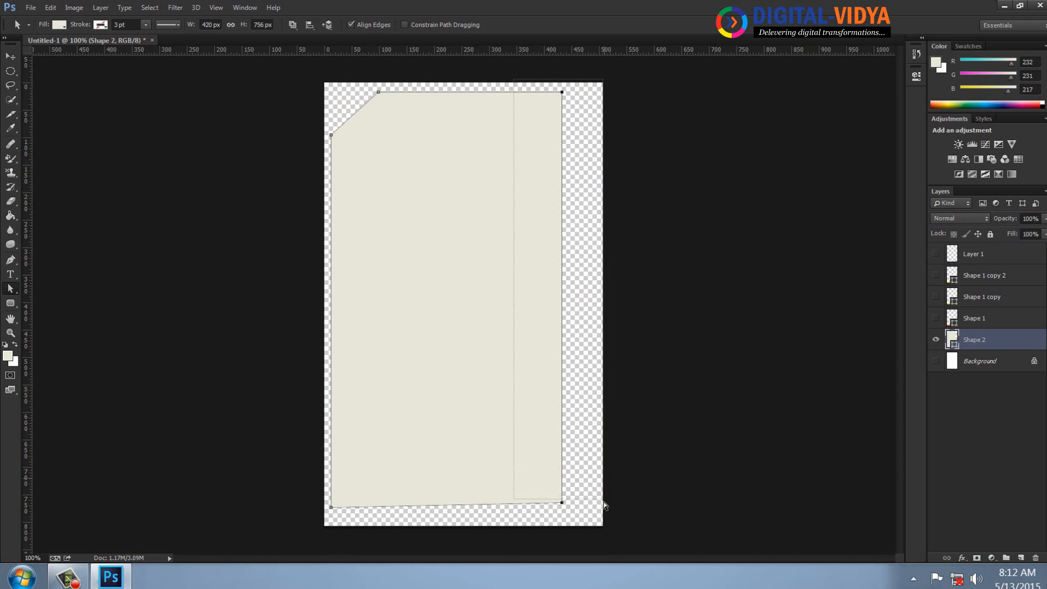
key(shift+Right)
key(shift+Right)
key(shift+Right)
key(shift+Right)
key(shift+Right)
key(shift+Right)
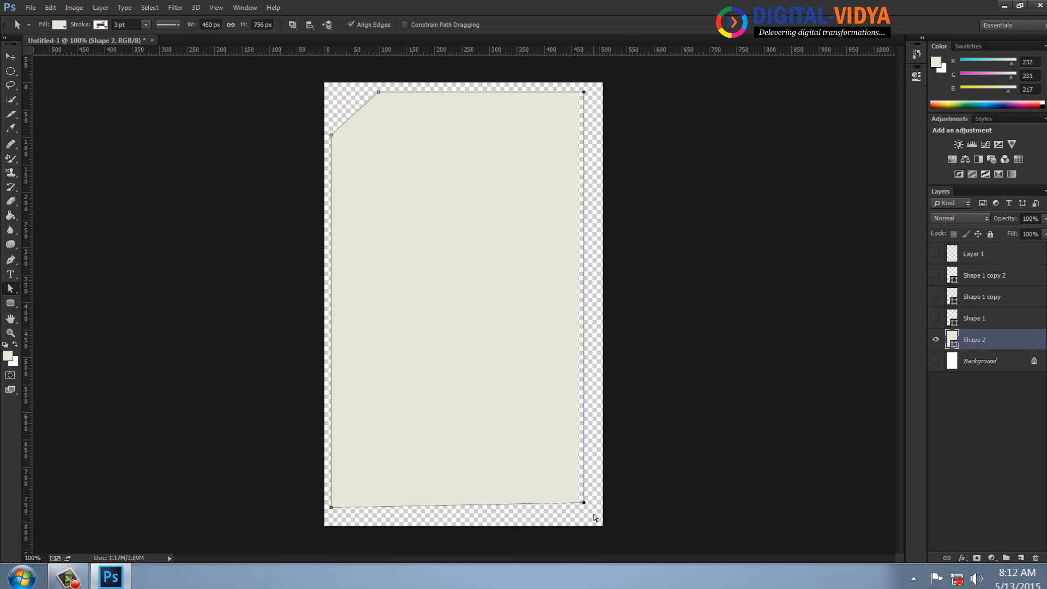
key(Right)
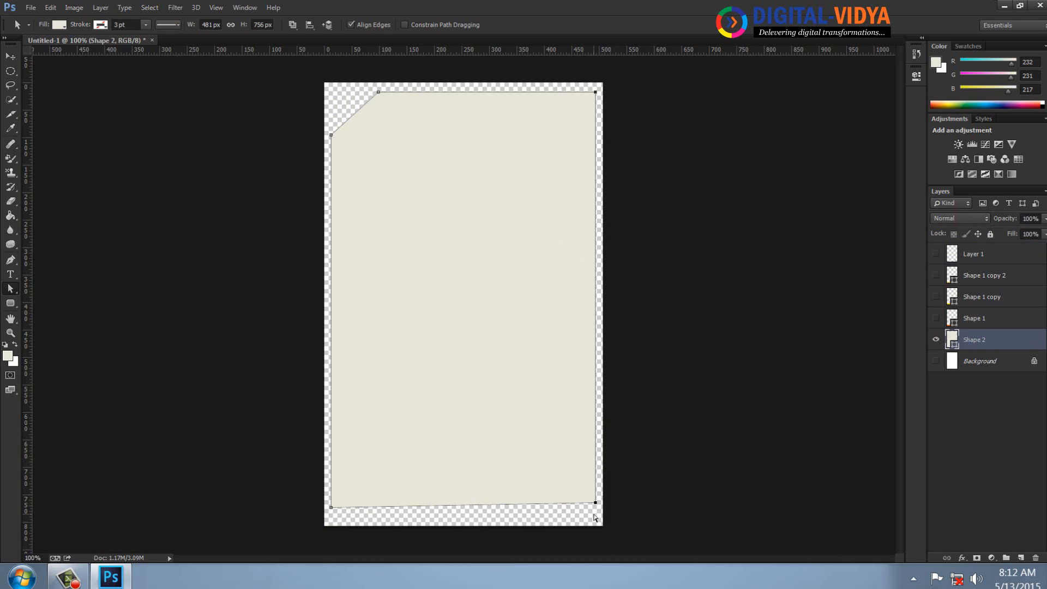
key(Right)
Raise Shape 2's upper anchor points slightly, making the shape about 762 px high, and select its lower anchor points.
drag(358, 73, 622, 115)
key(Up)
key(Up)
key(Up)
key(Up)
key(Up)
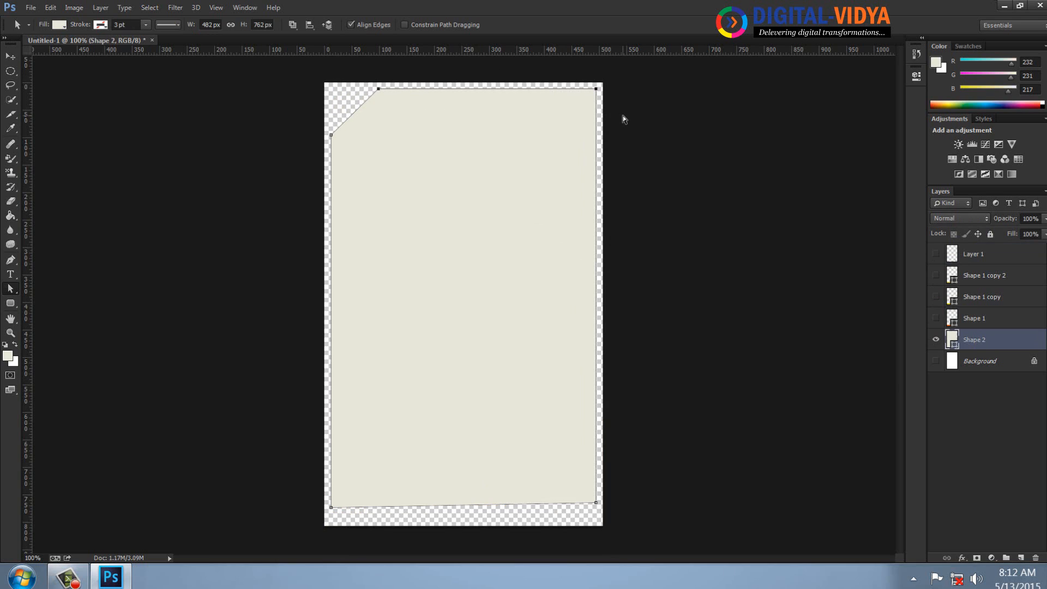
drag(637, 507, 325, 498)
Show the logo, curve and Background layers again and deselect all layers.
drag(936, 318, 936, 254)
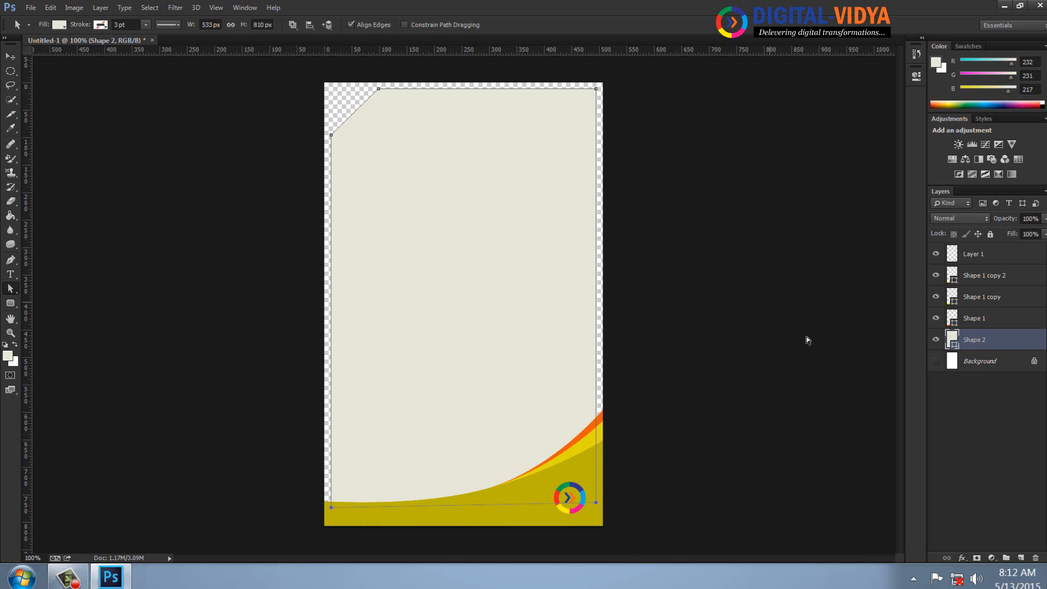
click(936, 361)
click(10, 56)
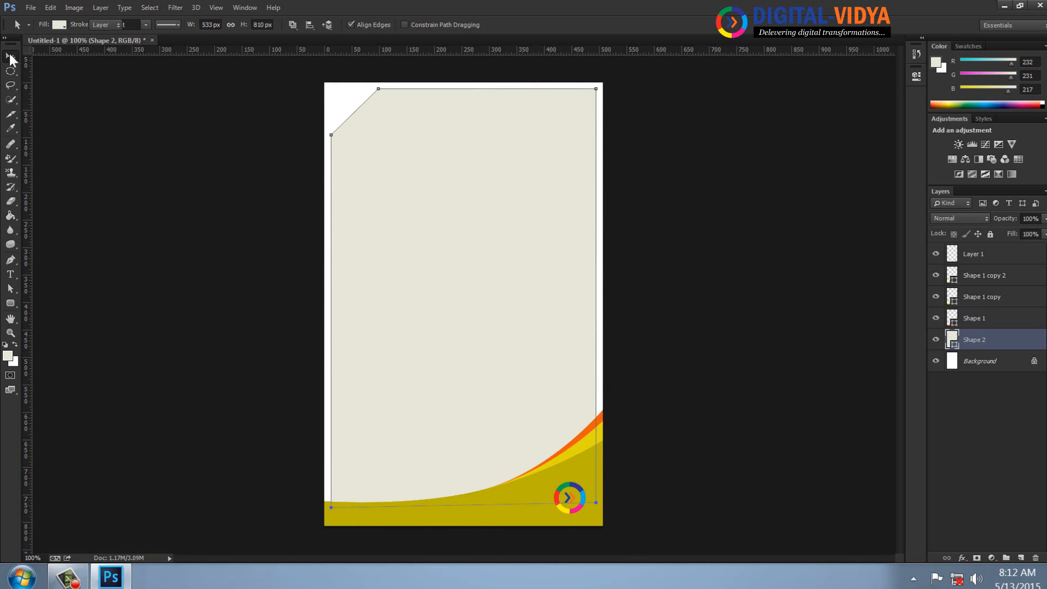
click(177, 187)
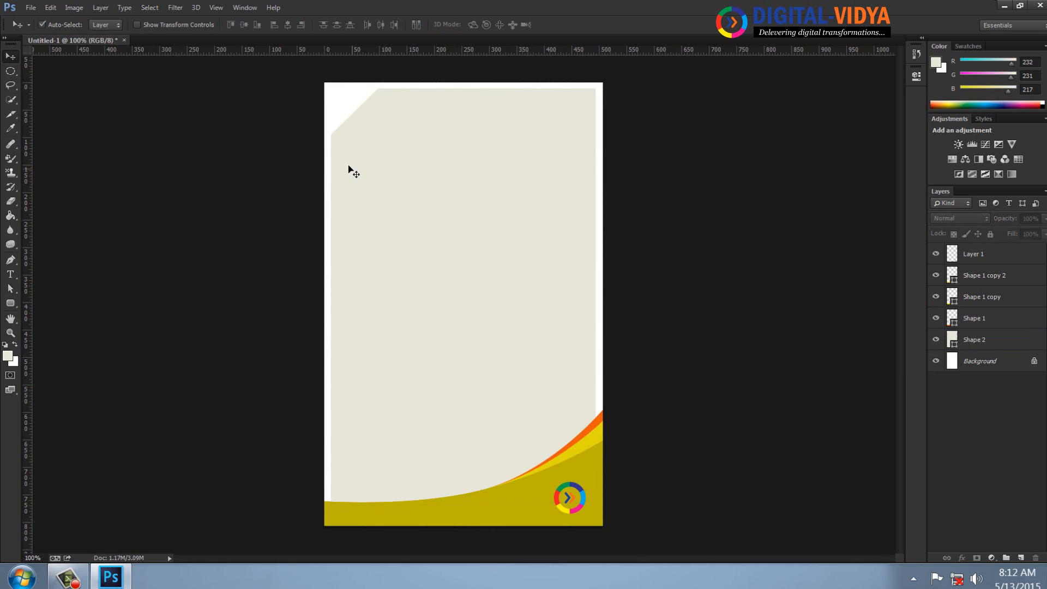
Try deleting the lower anchor point of the beige shape's cut corner with the Delete Anchor Point tool, and undo it.
click(389, 143)
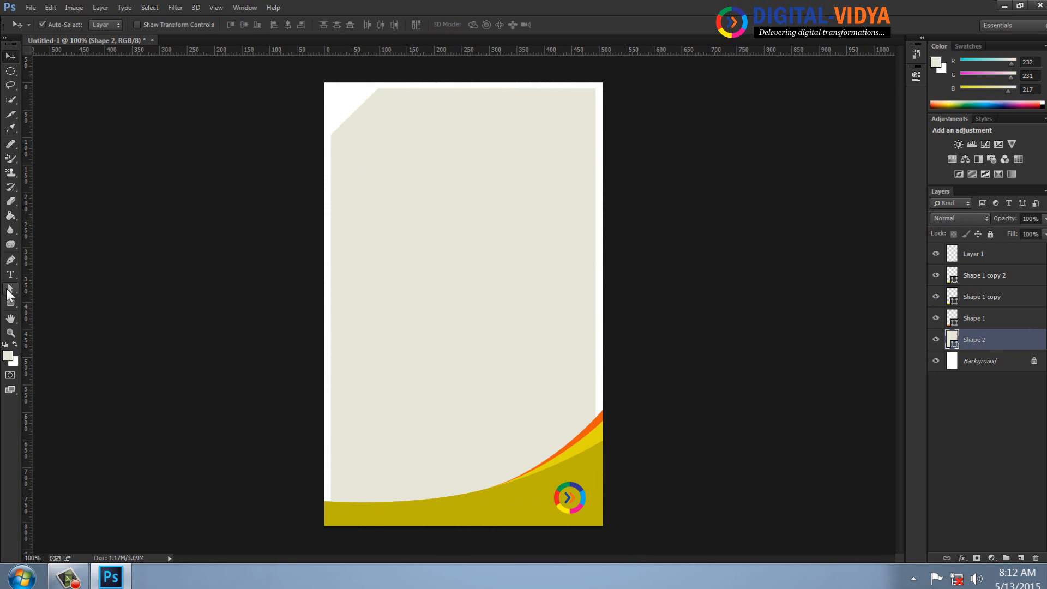
click(11, 262)
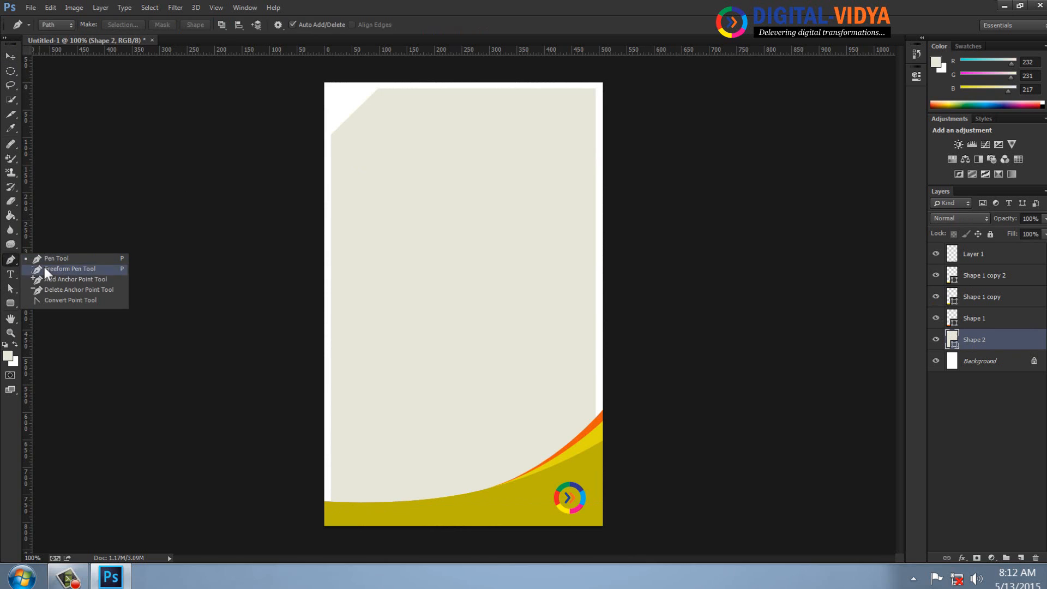
click(48, 296)
click(331, 136)
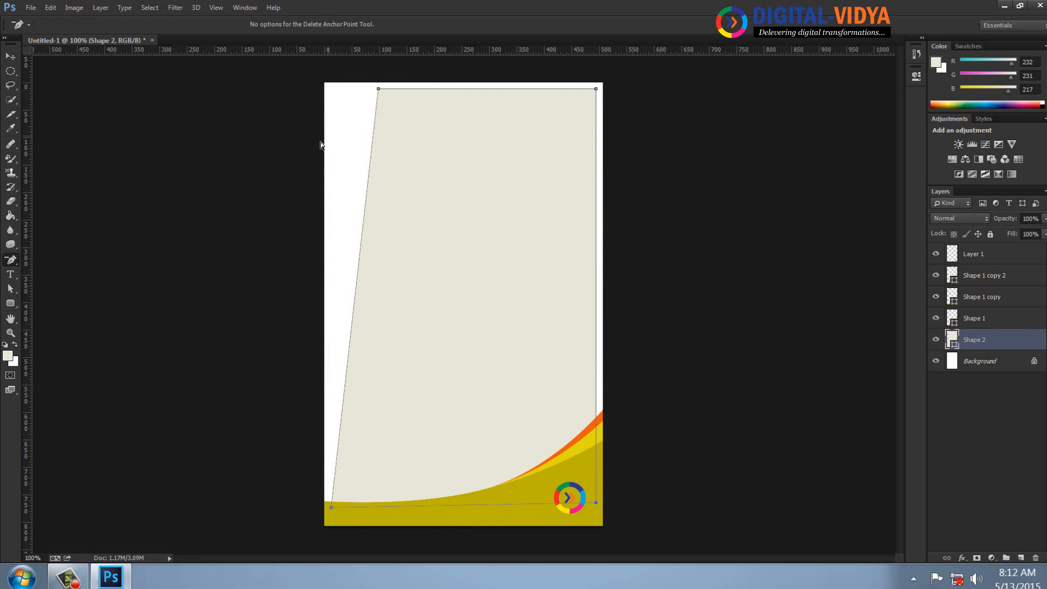
key(ctrl+z)
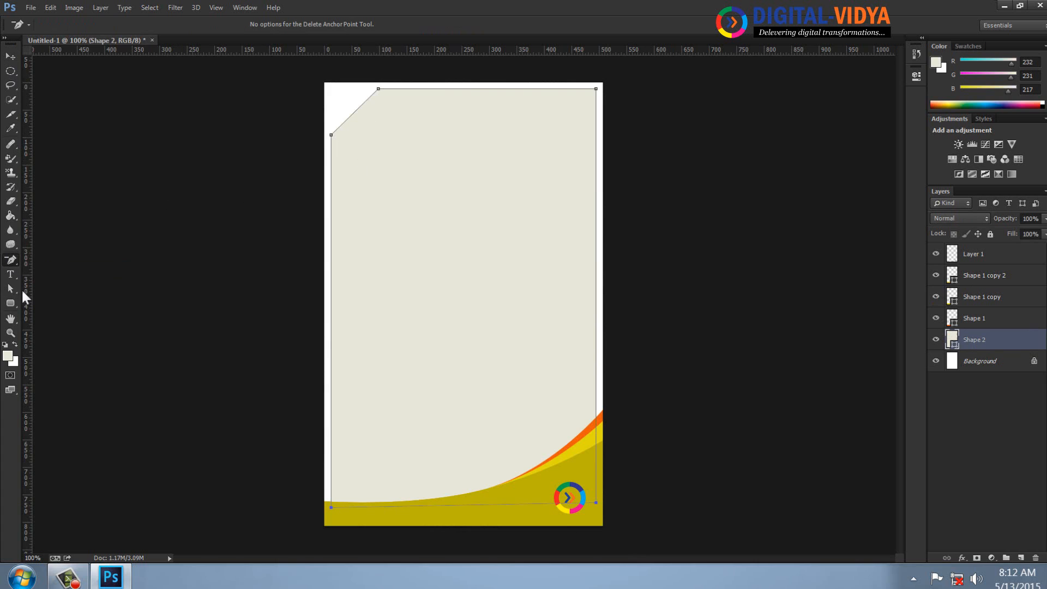
Delete the beige shape's two cut-corner anchor points and reshape its left side into a curved diagonal rising to the page's upper-right corner.
click(11, 262)
click(48, 297)
drag(332, 136, 245, 374)
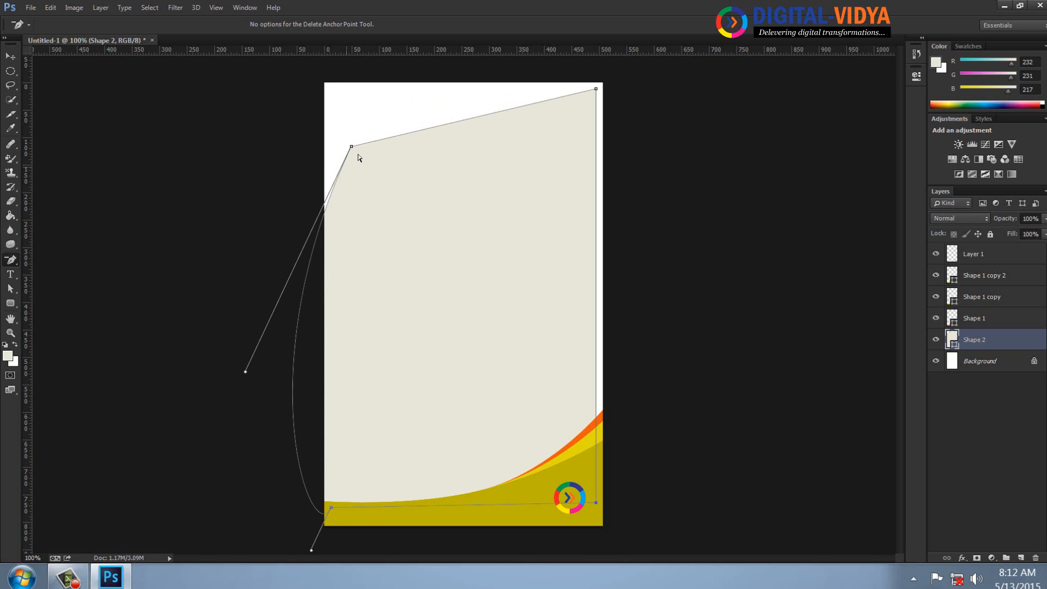
drag(354, 149, 385, 130)
click(384, 129)
key(v)
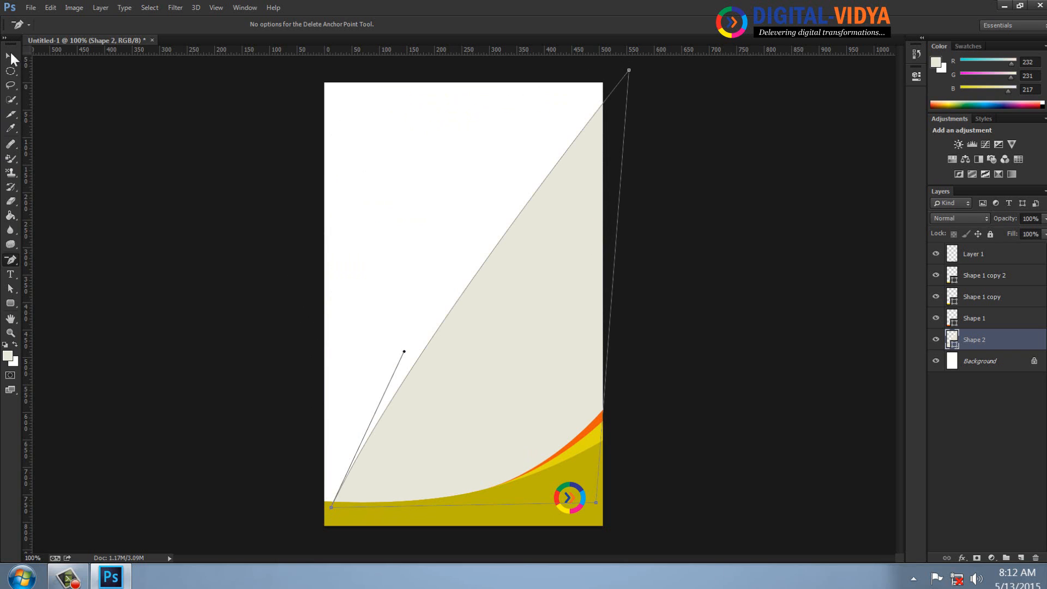
click(206, 195)
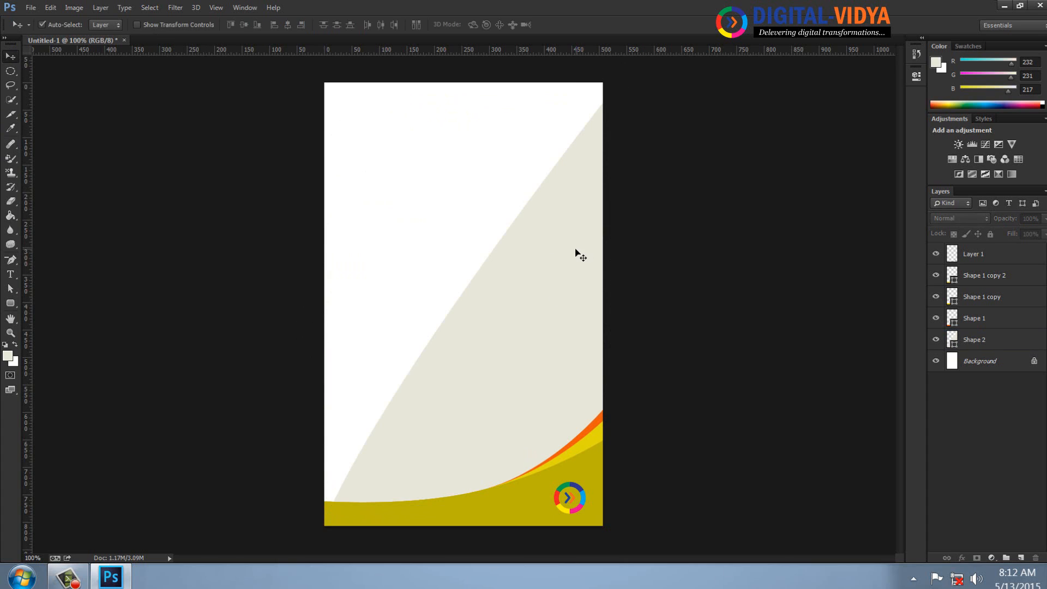
Try moving the curved beige shape slightly up the page and undo the move.
drag(575, 253, 581, 222)
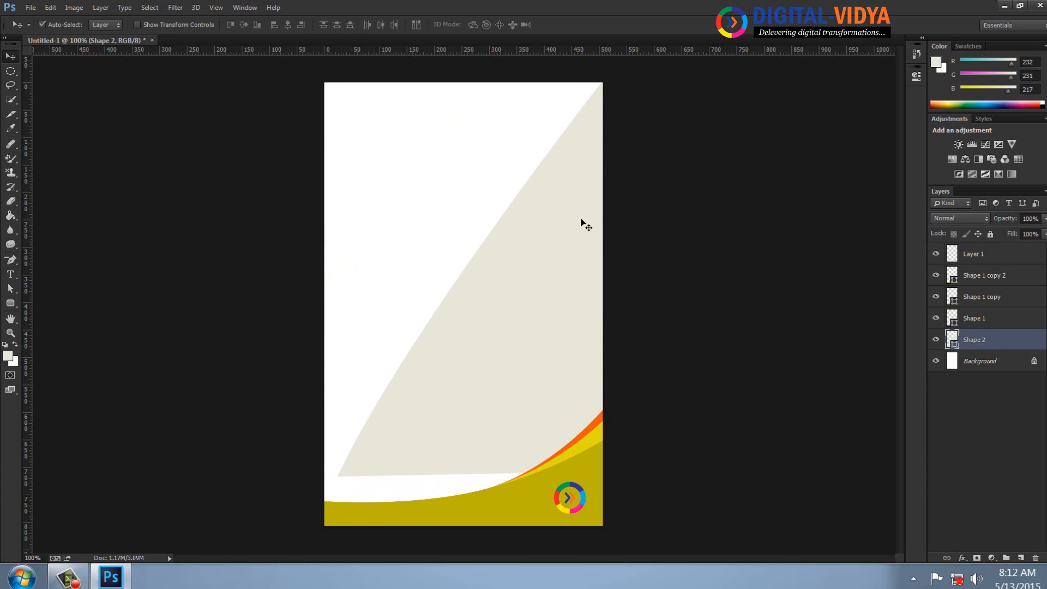
key(ctrl+z)
Close the Untitled-1 document without saving its changes.
key(ctrl+w)
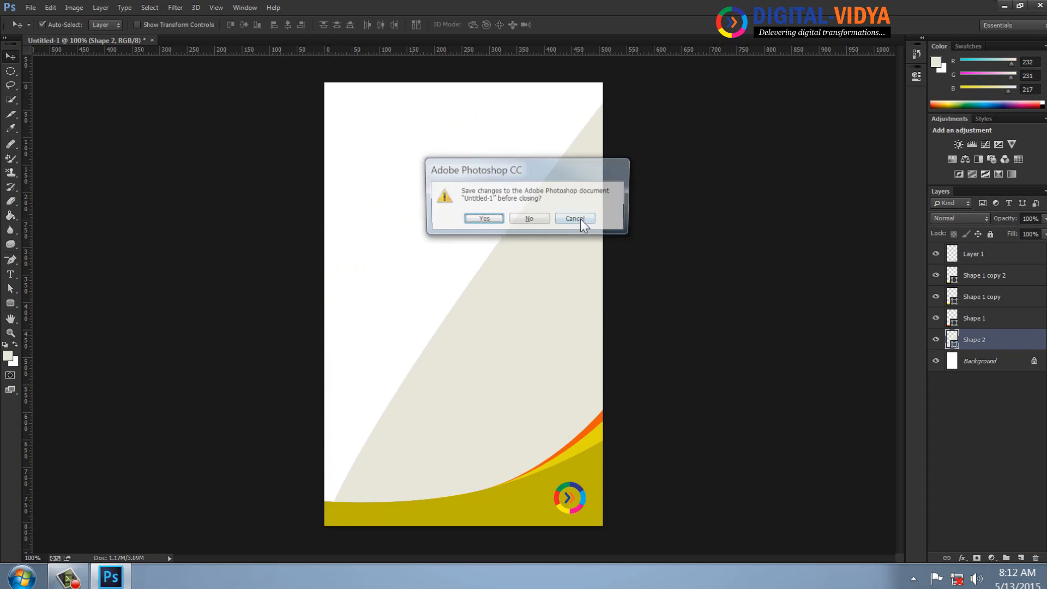
click(535, 216)
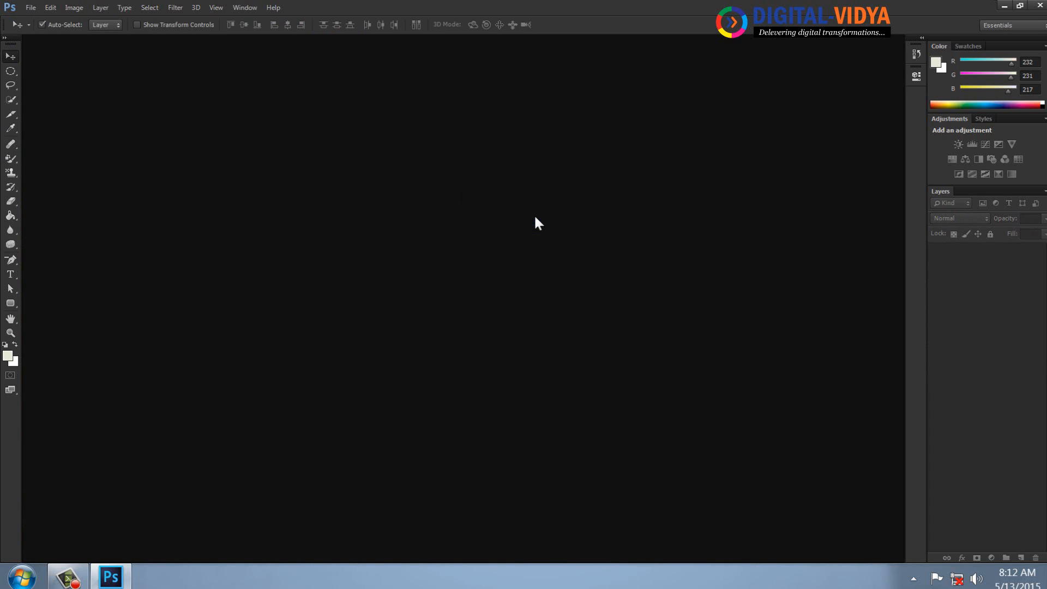